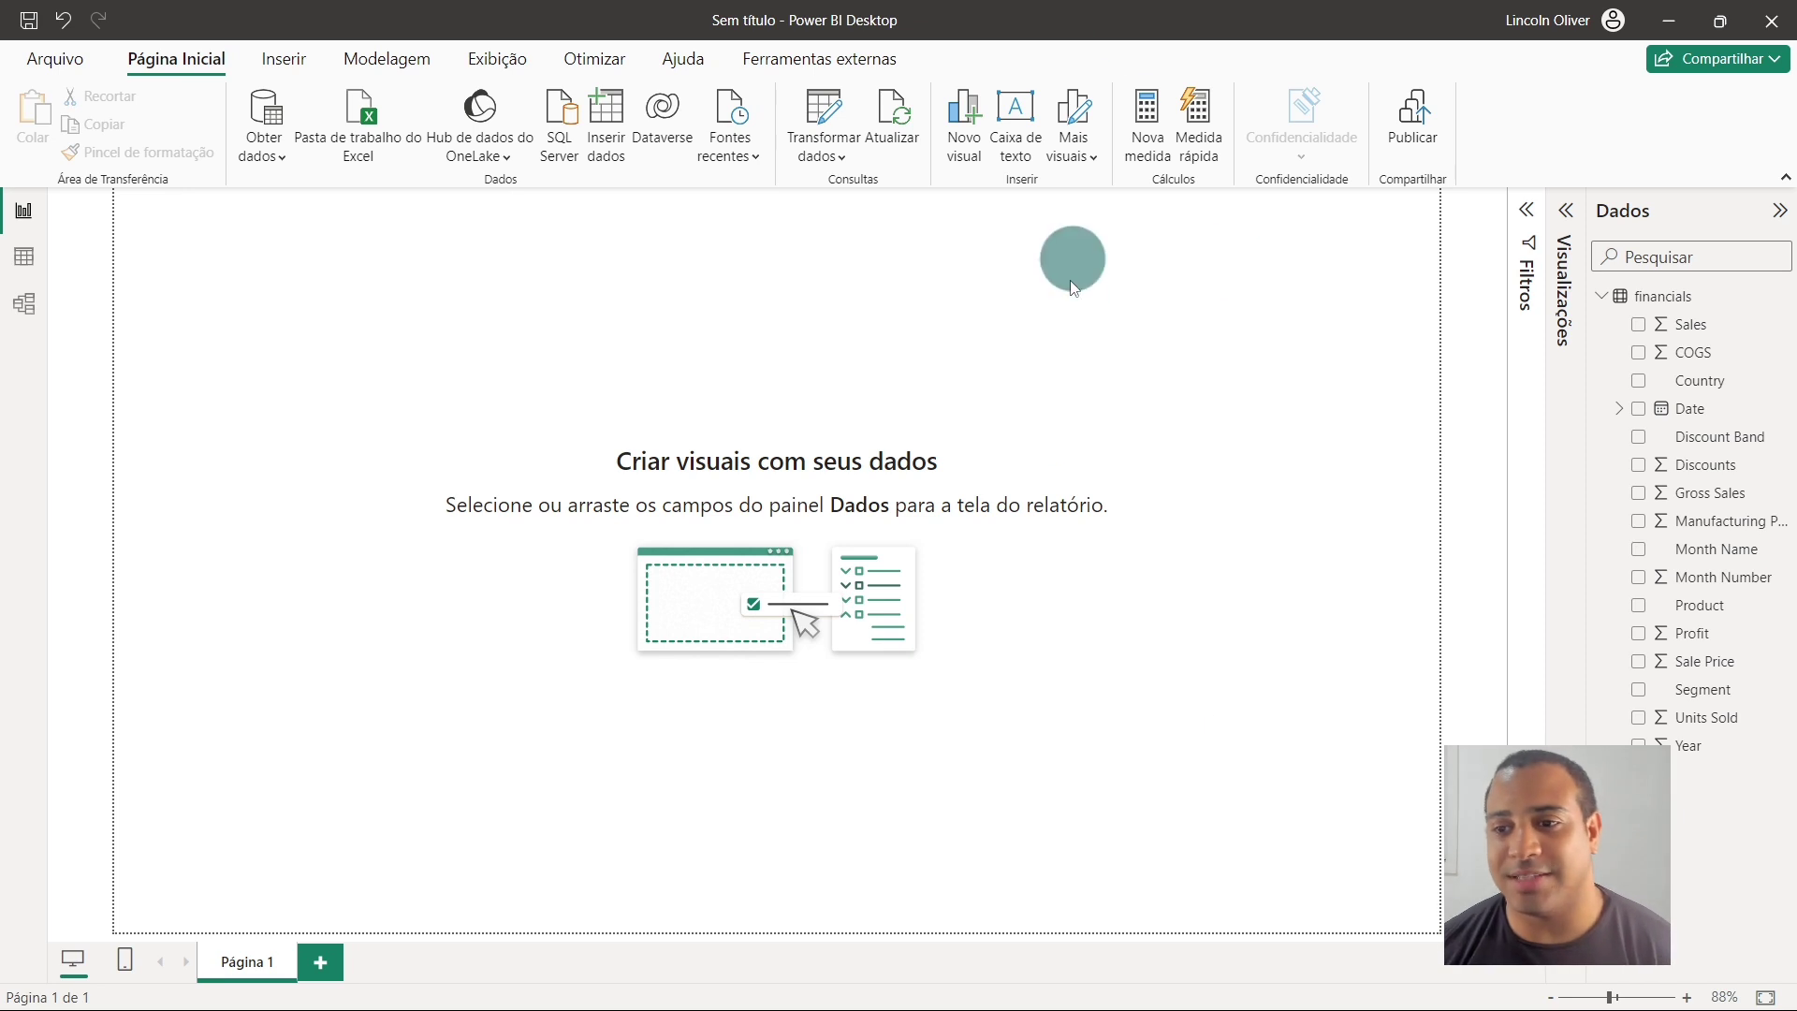
Add a clustered column chart and widen it near the top centre of the page, glancing at the financials table
{"action": "left_click", "coordinate": [1576, 220]}
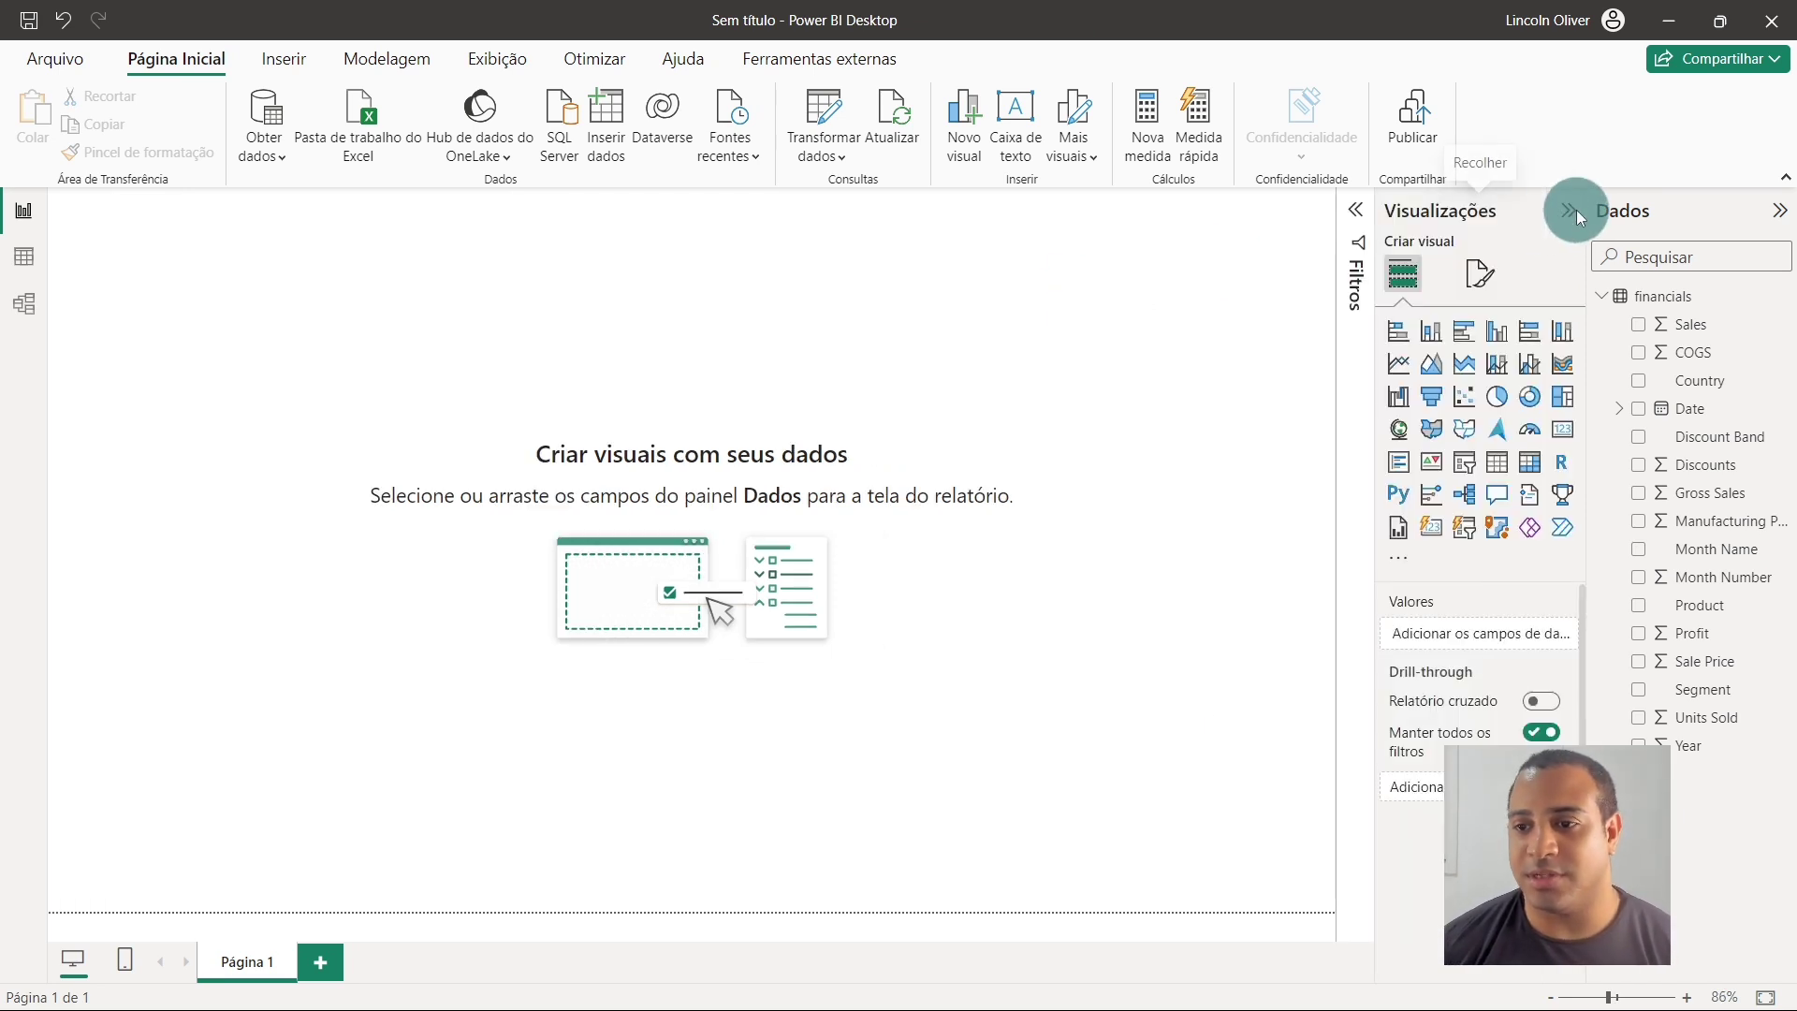
{"action": "left_click", "coordinate": [1498, 333]}
{"action": "mouse_move", "coordinate": [192, 365]}
{"action": "left_mouse_down"}
{"action": "mouse_move", "coordinate": [766, 433]}
{"action": "mouse_move", "coordinate": [752, 465]}
{"action": "left_mouse_up"}
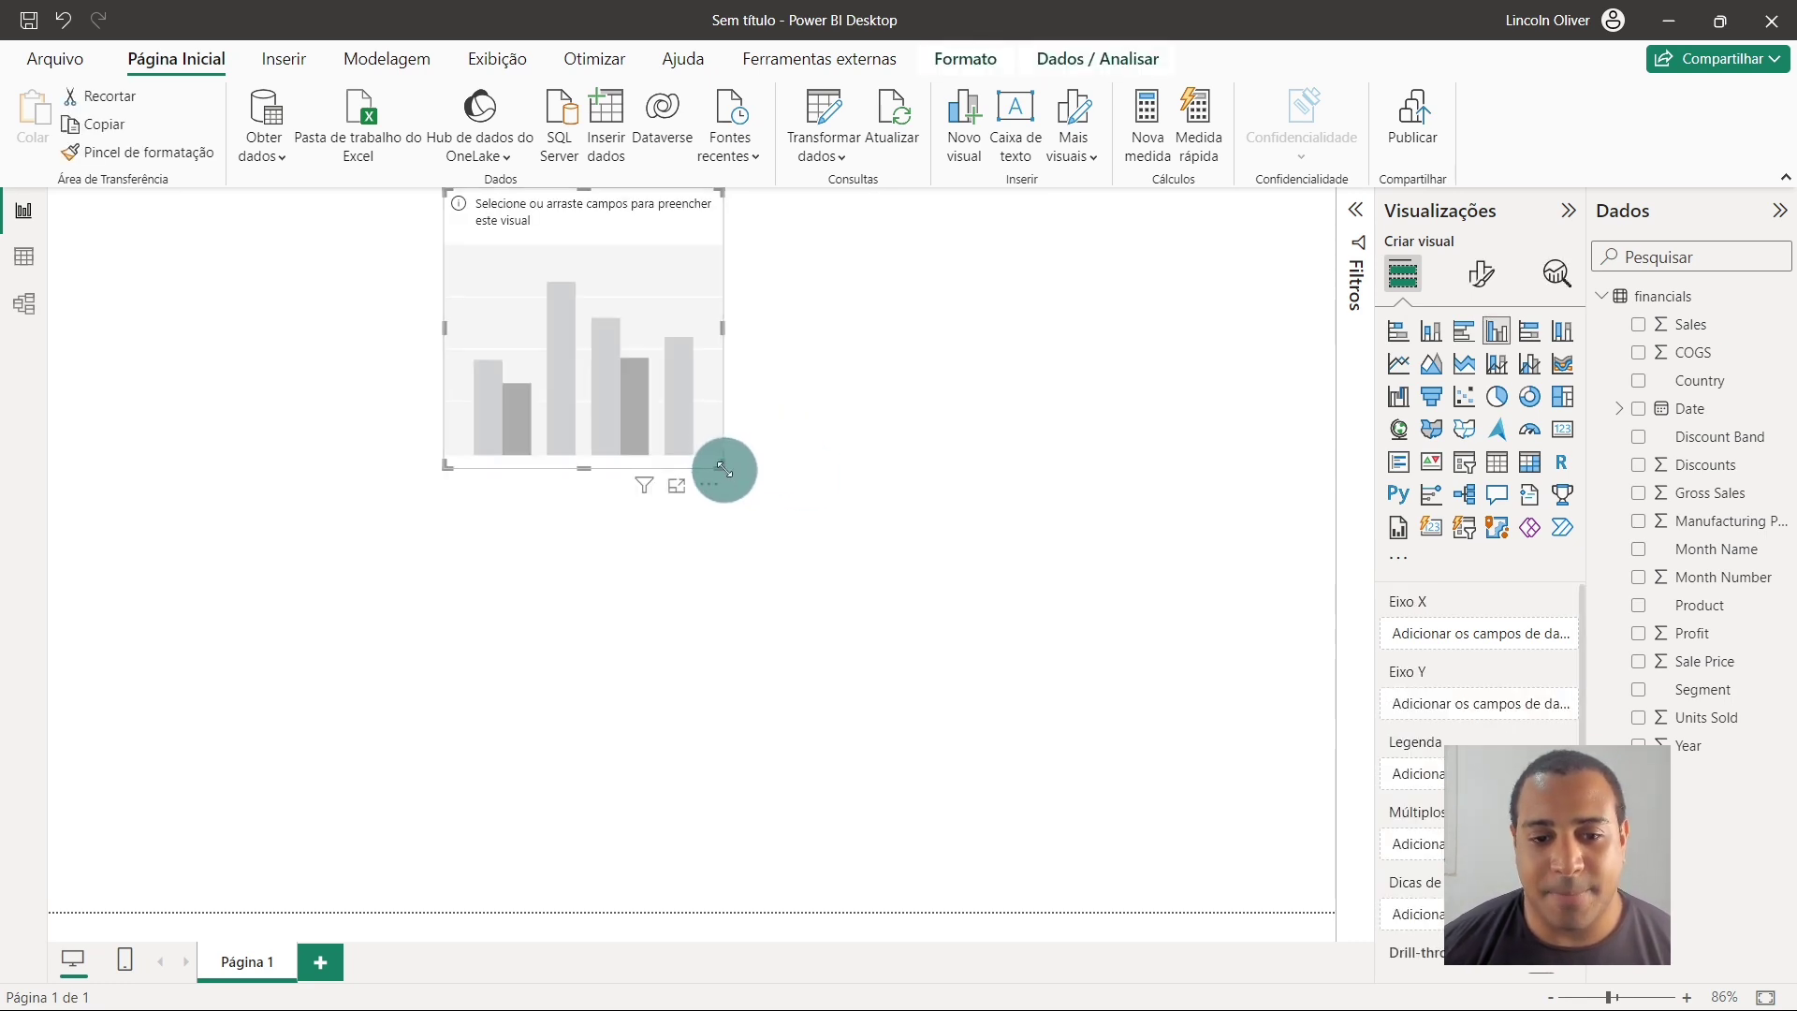
{"action": "left_click_drag", "start_coordinate": [721, 466], "coordinate": [990, 466]}
{"action": "mouse_move", "coordinate": [654, 297]}
{"action": "left_mouse_down"}
{"action": "mouse_move", "coordinate": [631, 506]}
{"action": "mouse_move", "coordinate": [1684, 360]}
{"action": "left_mouse_up"}
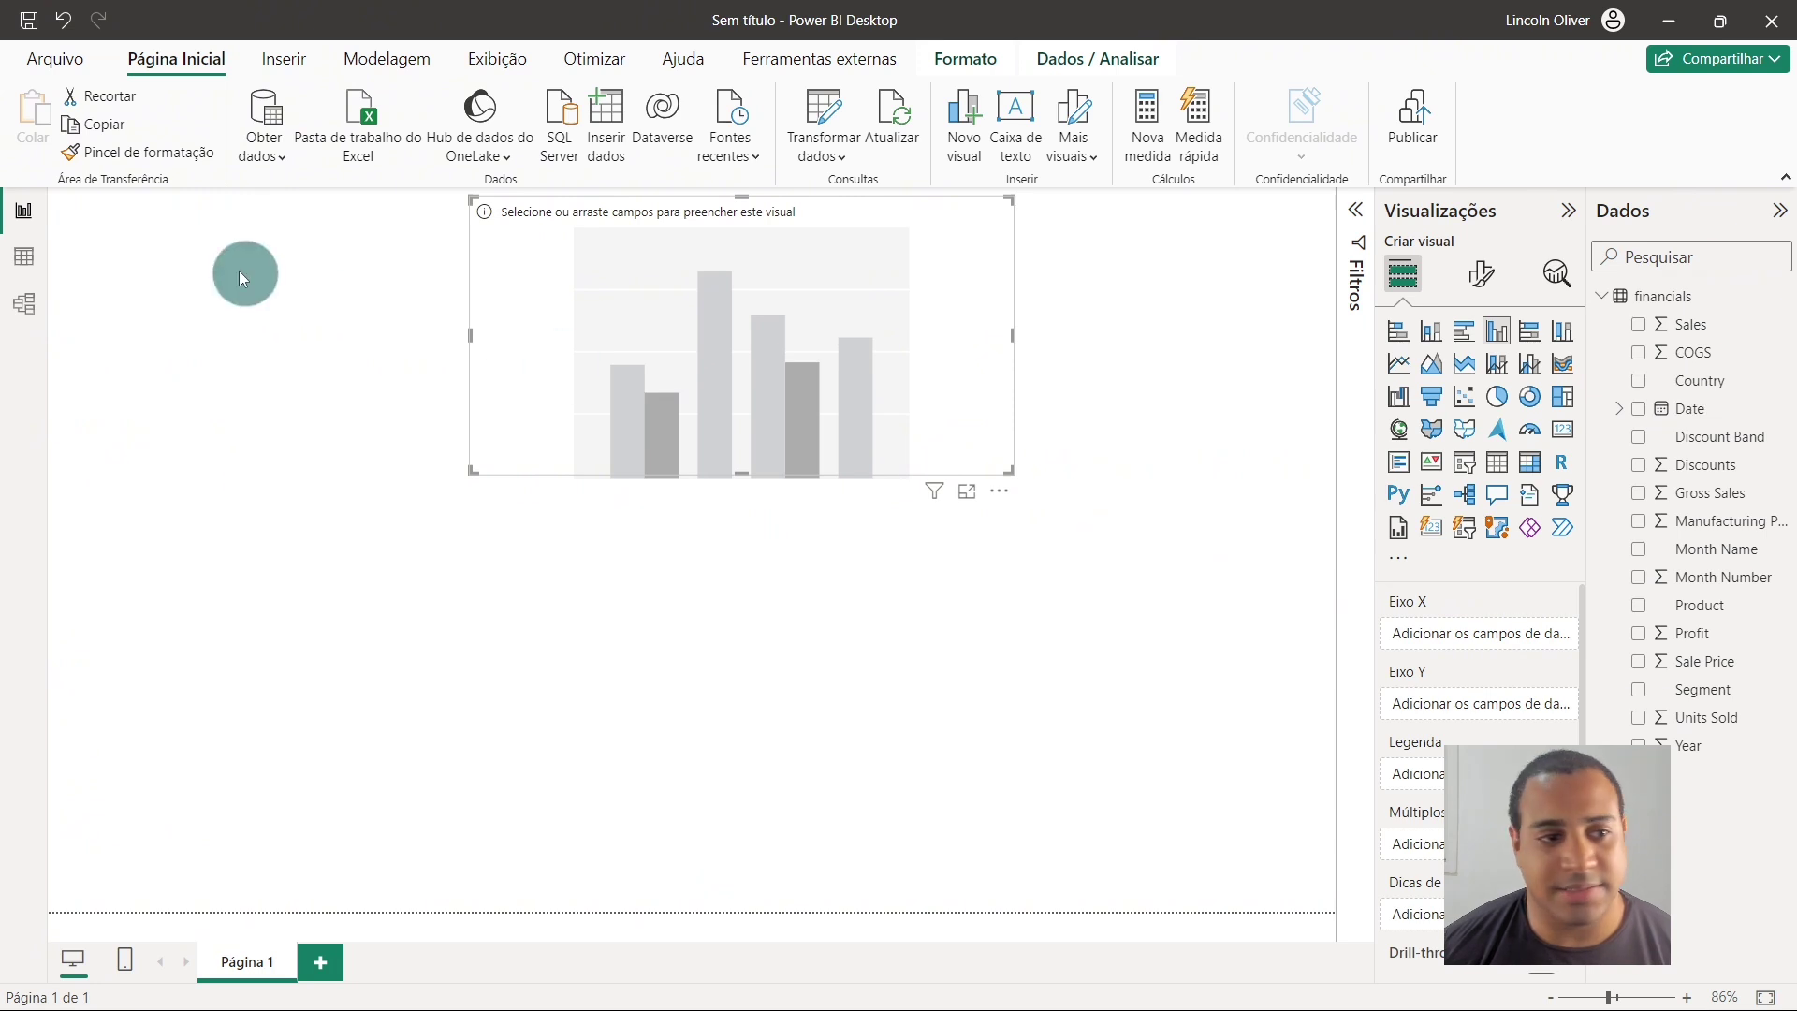
{"action": "left_click", "coordinate": [42, 268]}
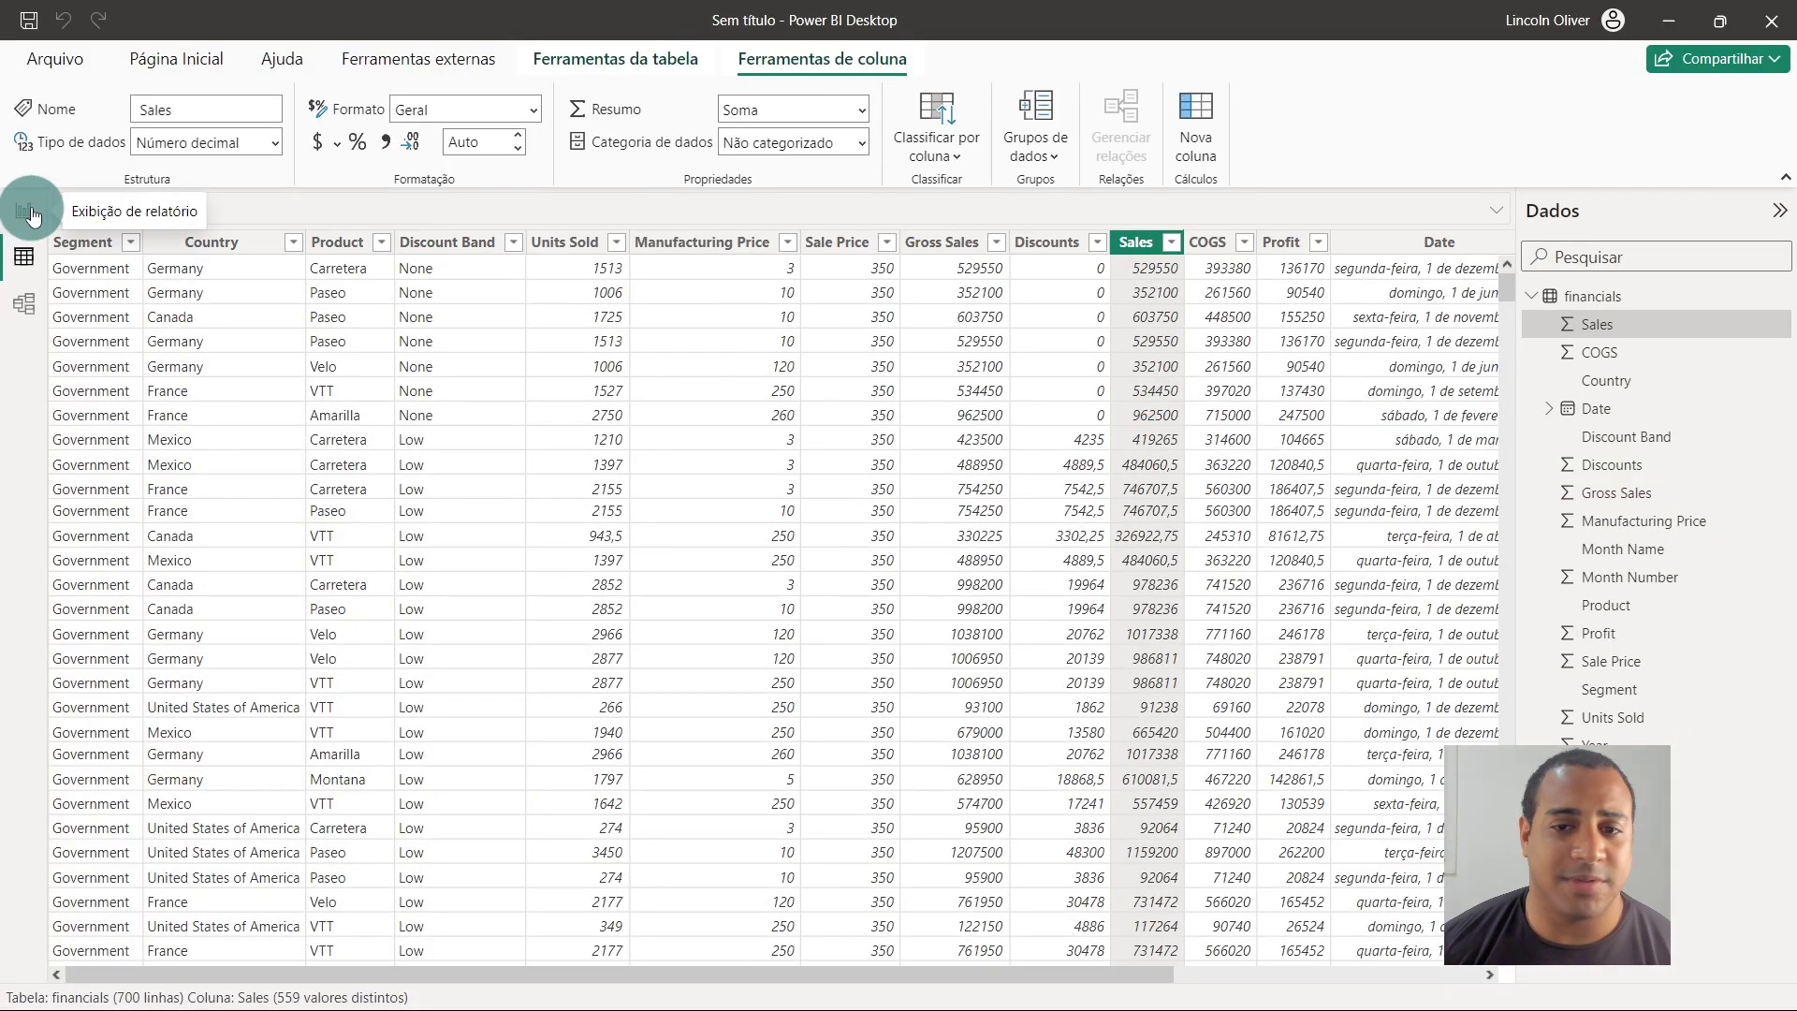
{"action": "left_click", "coordinate": [25, 210]}
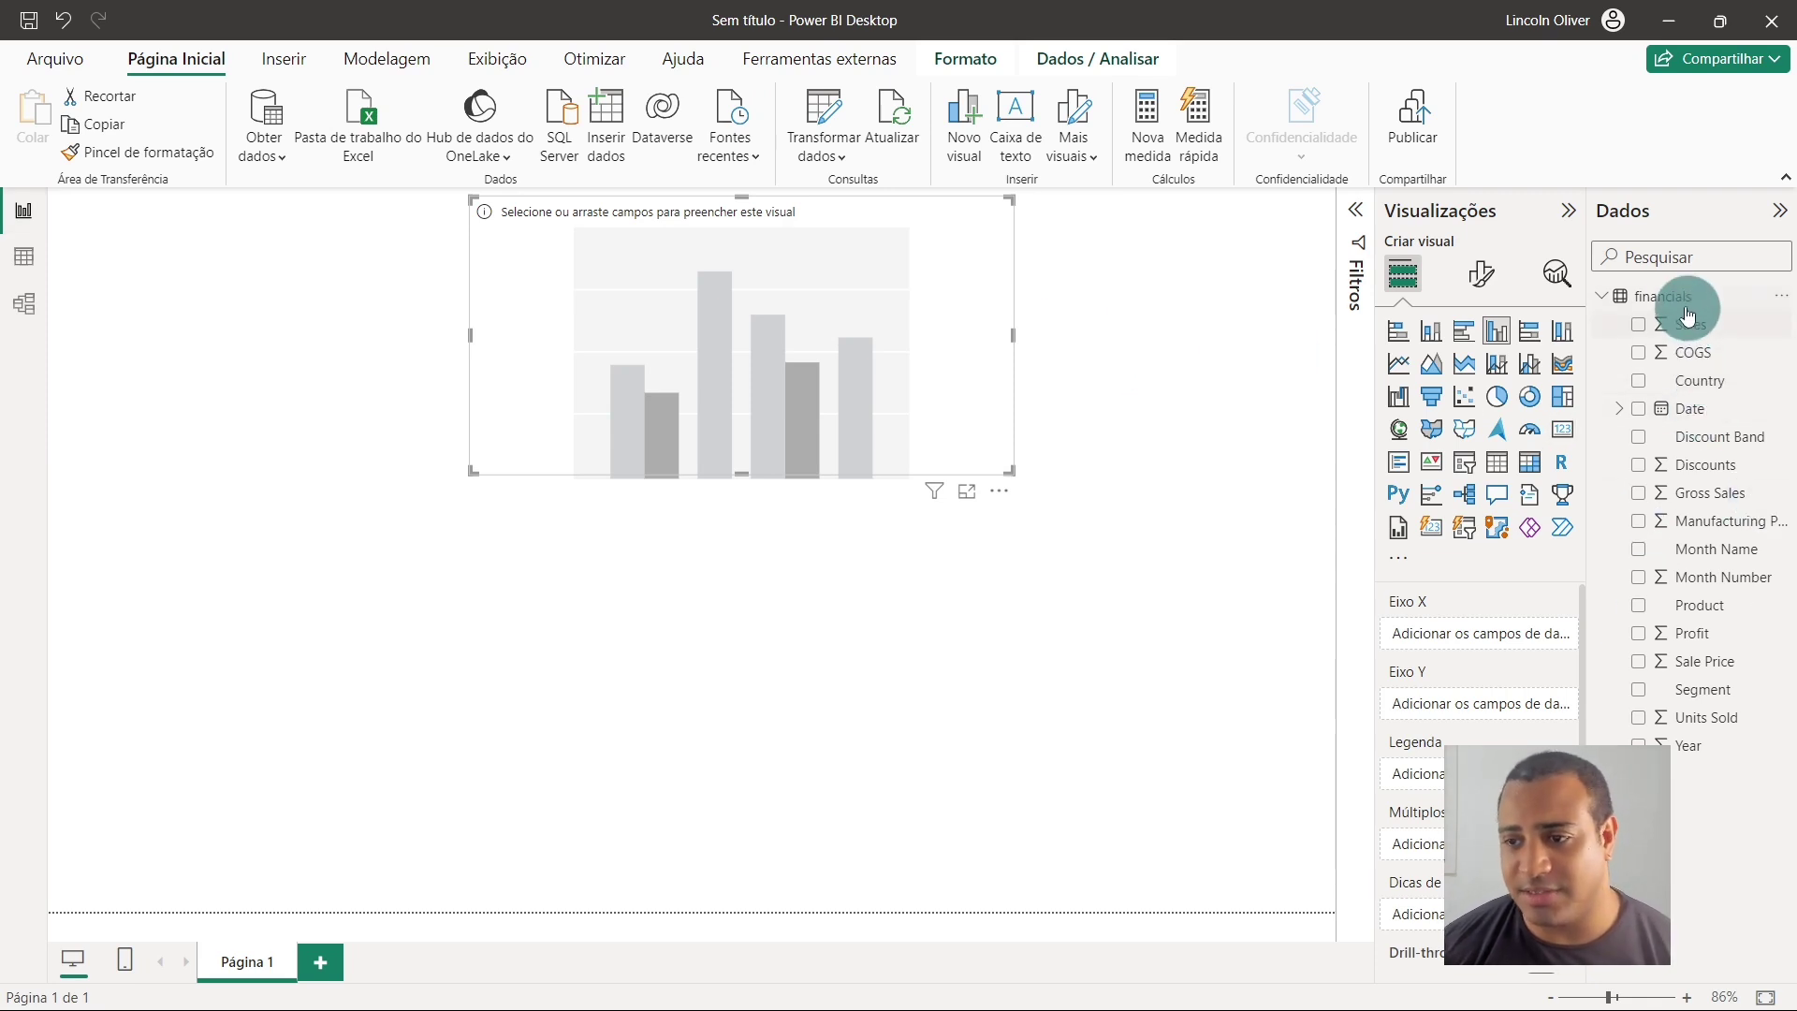
Plot Sales by Country with Country on Eixo X and Sales on Eixo Y
{"action": "left_click_drag", "start_coordinate": [1668, 391], "coordinate": [1446, 613]}
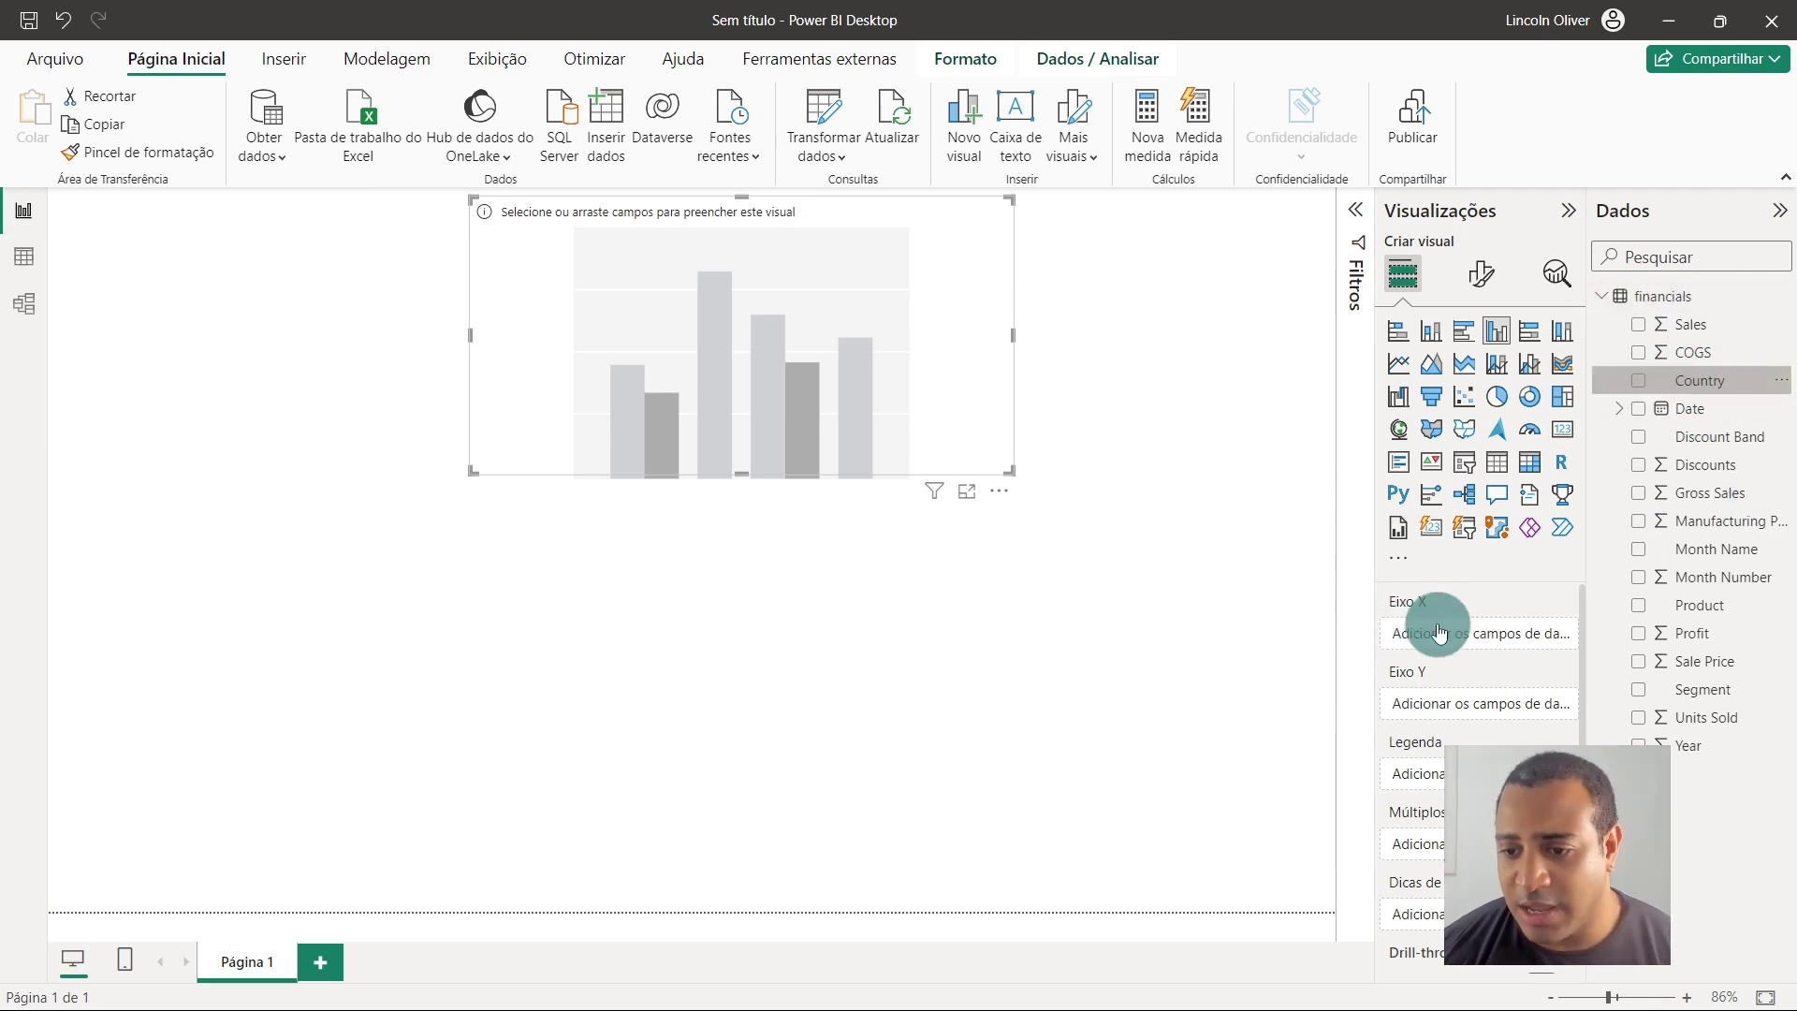
{"action": "left_click_drag", "start_coordinate": [763, 313], "coordinate": [1130, 485]}
{"action": "mouse_move", "coordinate": [1688, 324]}
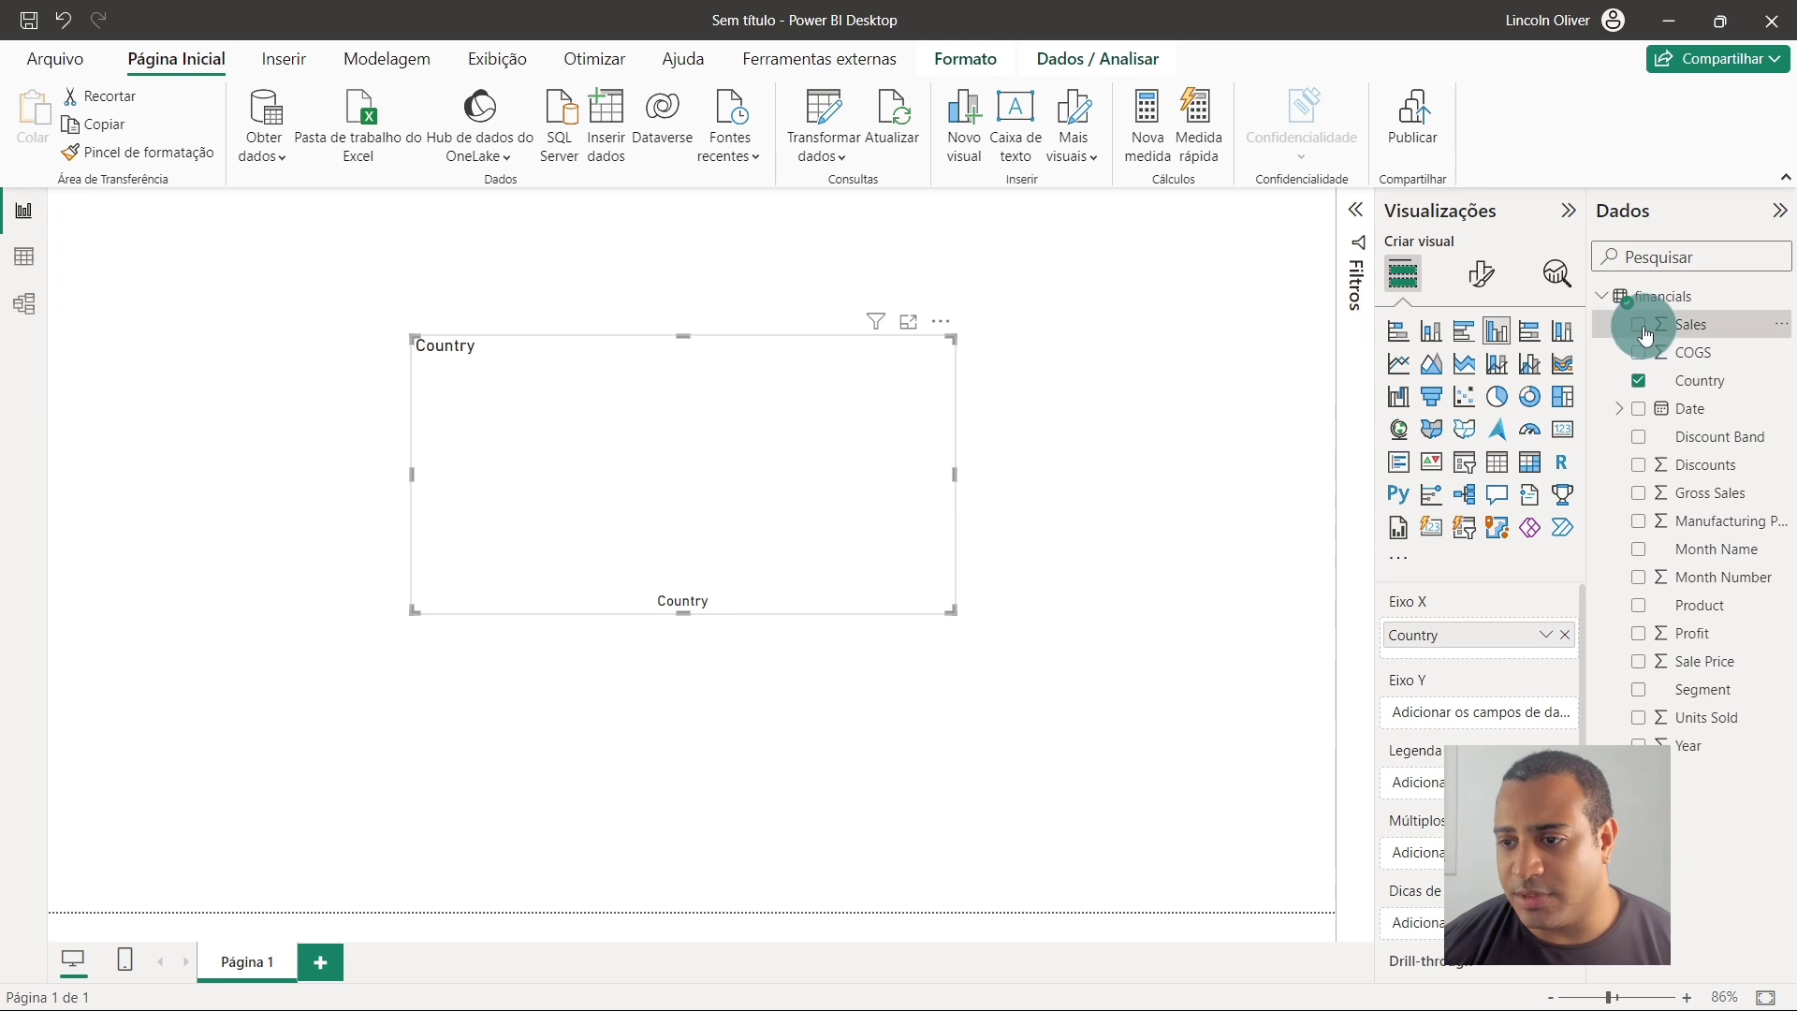
{"action": "left_click_drag", "start_coordinate": [1645, 328], "coordinate": [1495, 714]}
Enlarge the Soma de Sales por Country chart and move it to the page's top-left
{"action": "left_click_drag", "start_coordinate": [918, 372], "coordinate": [951, 299]}
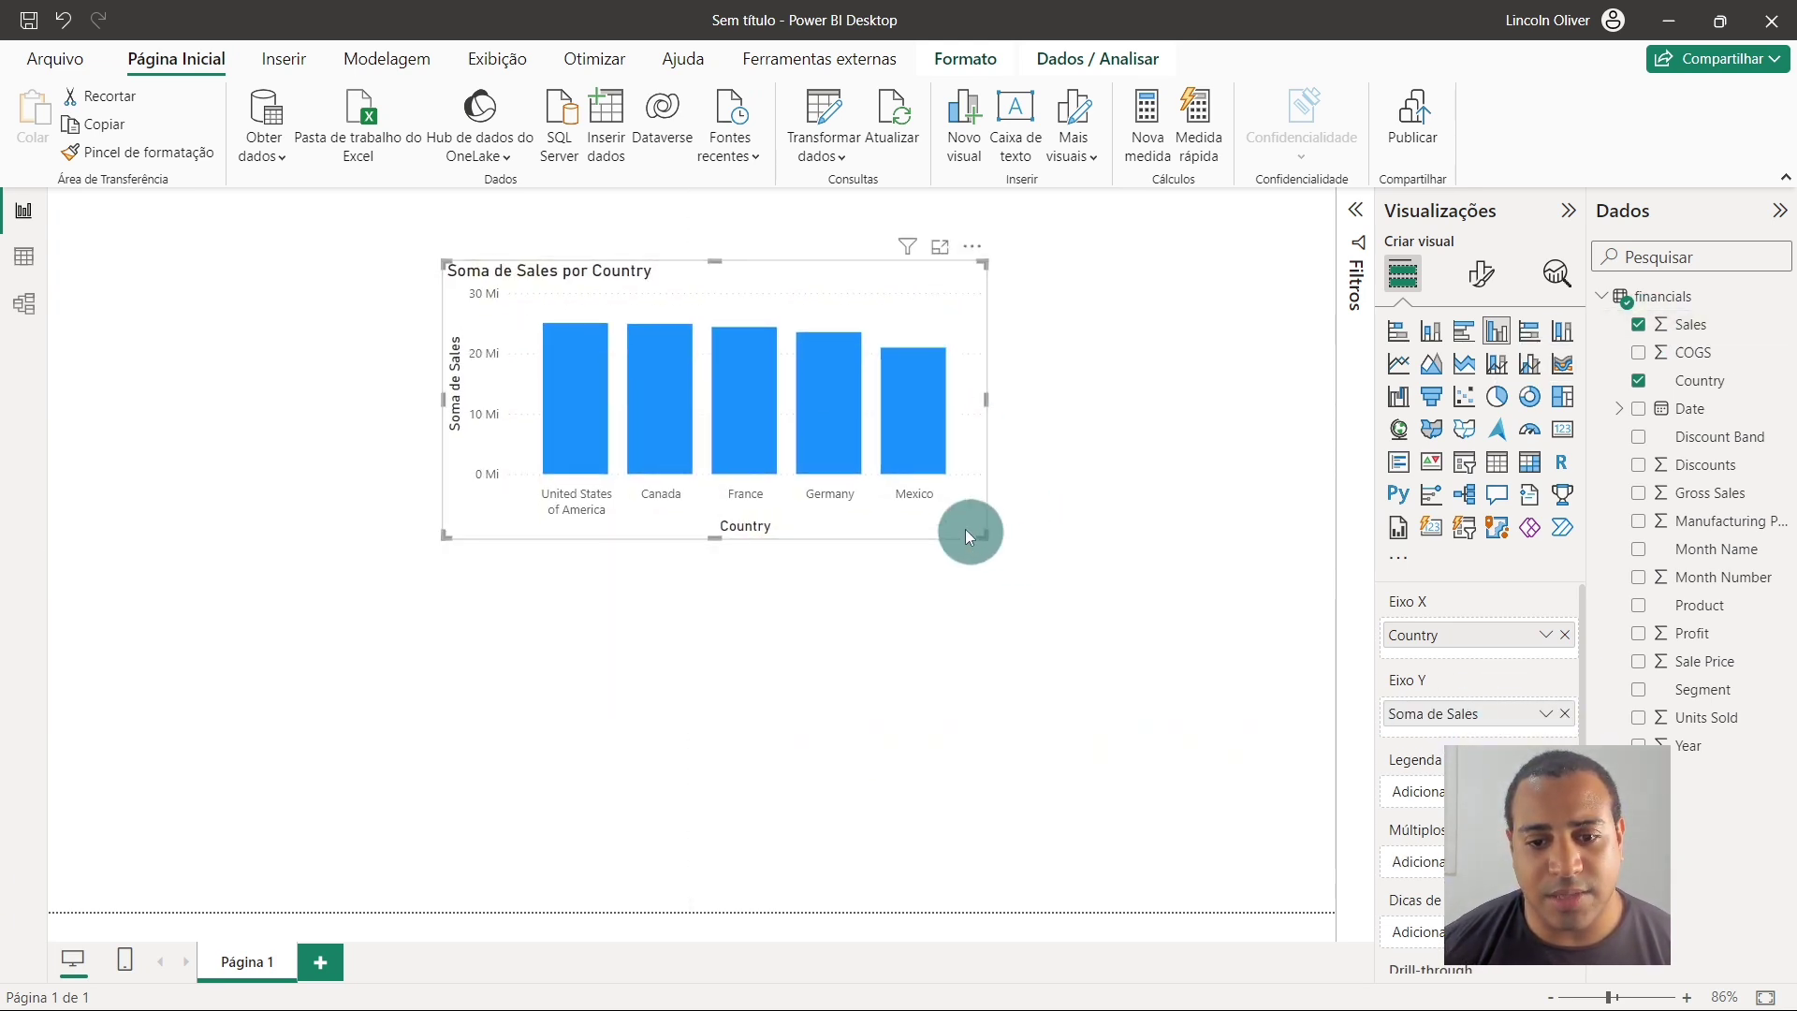
{"action": "left_click_drag", "start_coordinate": [983, 540], "coordinate": [1320, 618]}
{"action": "left_click", "coordinate": [1215, 620]}
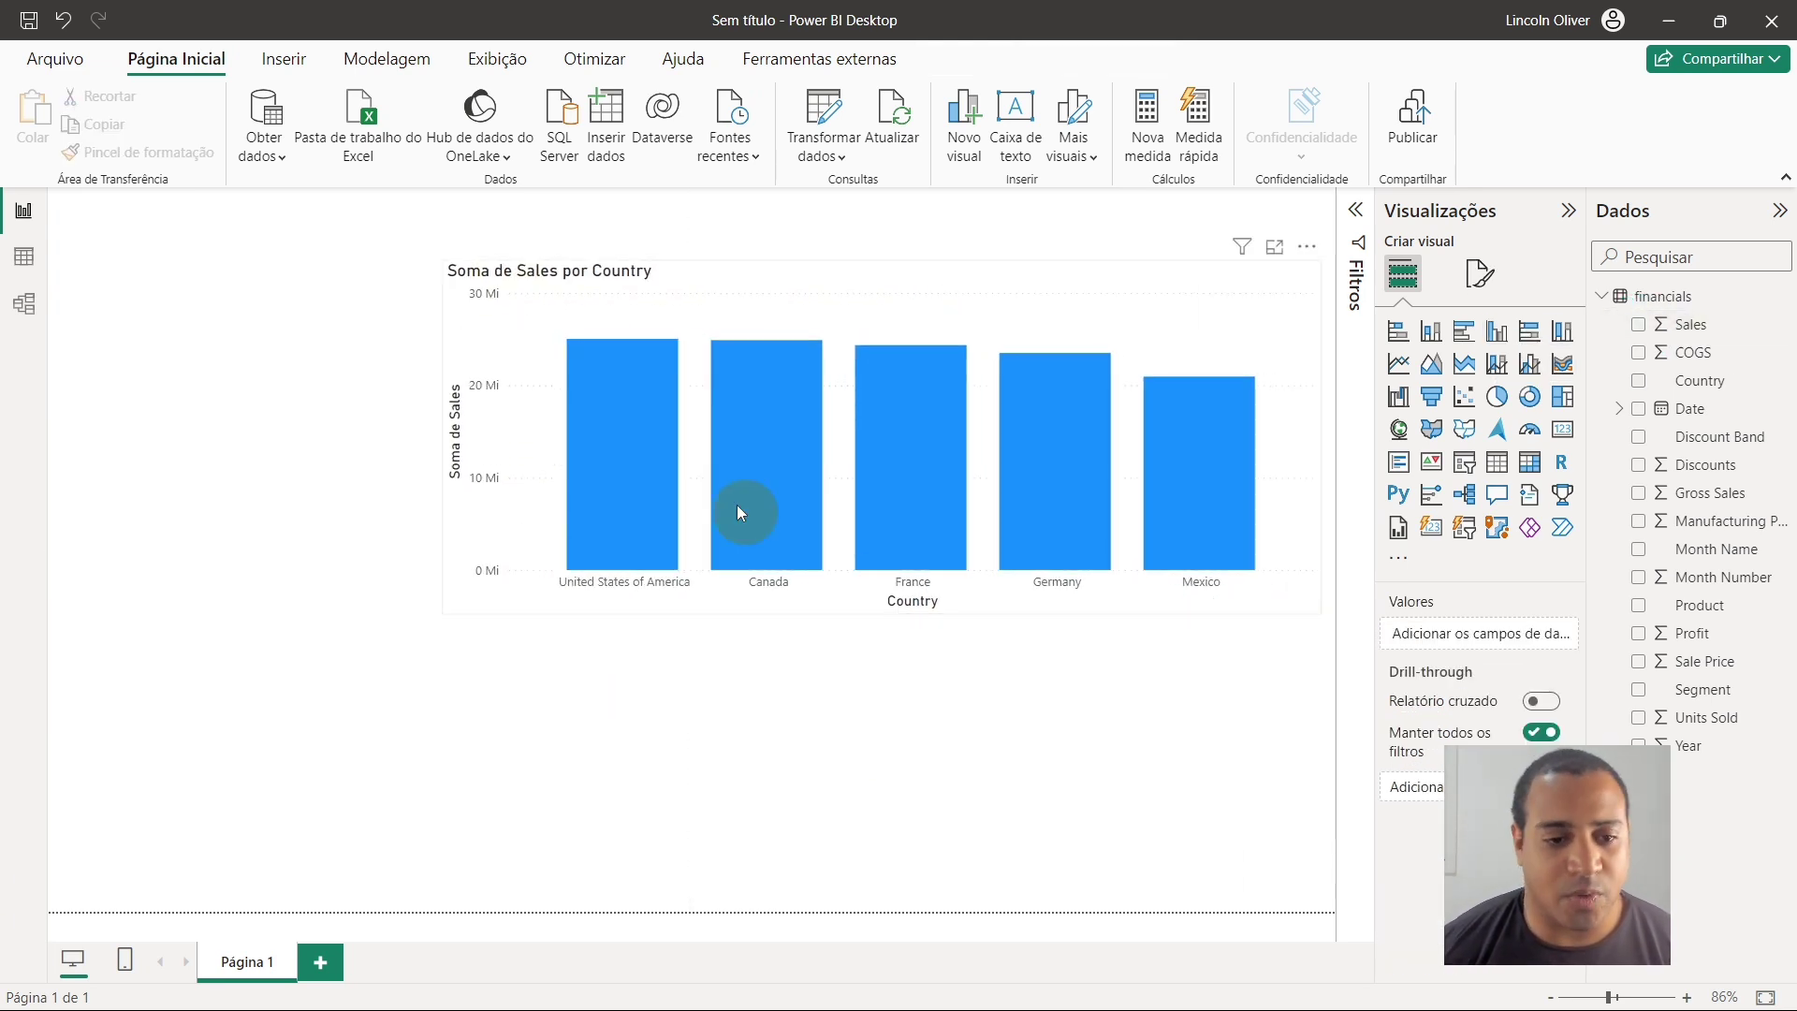
{"action": "left_click_drag", "start_coordinate": [827, 285], "coordinate": [633, 257]}
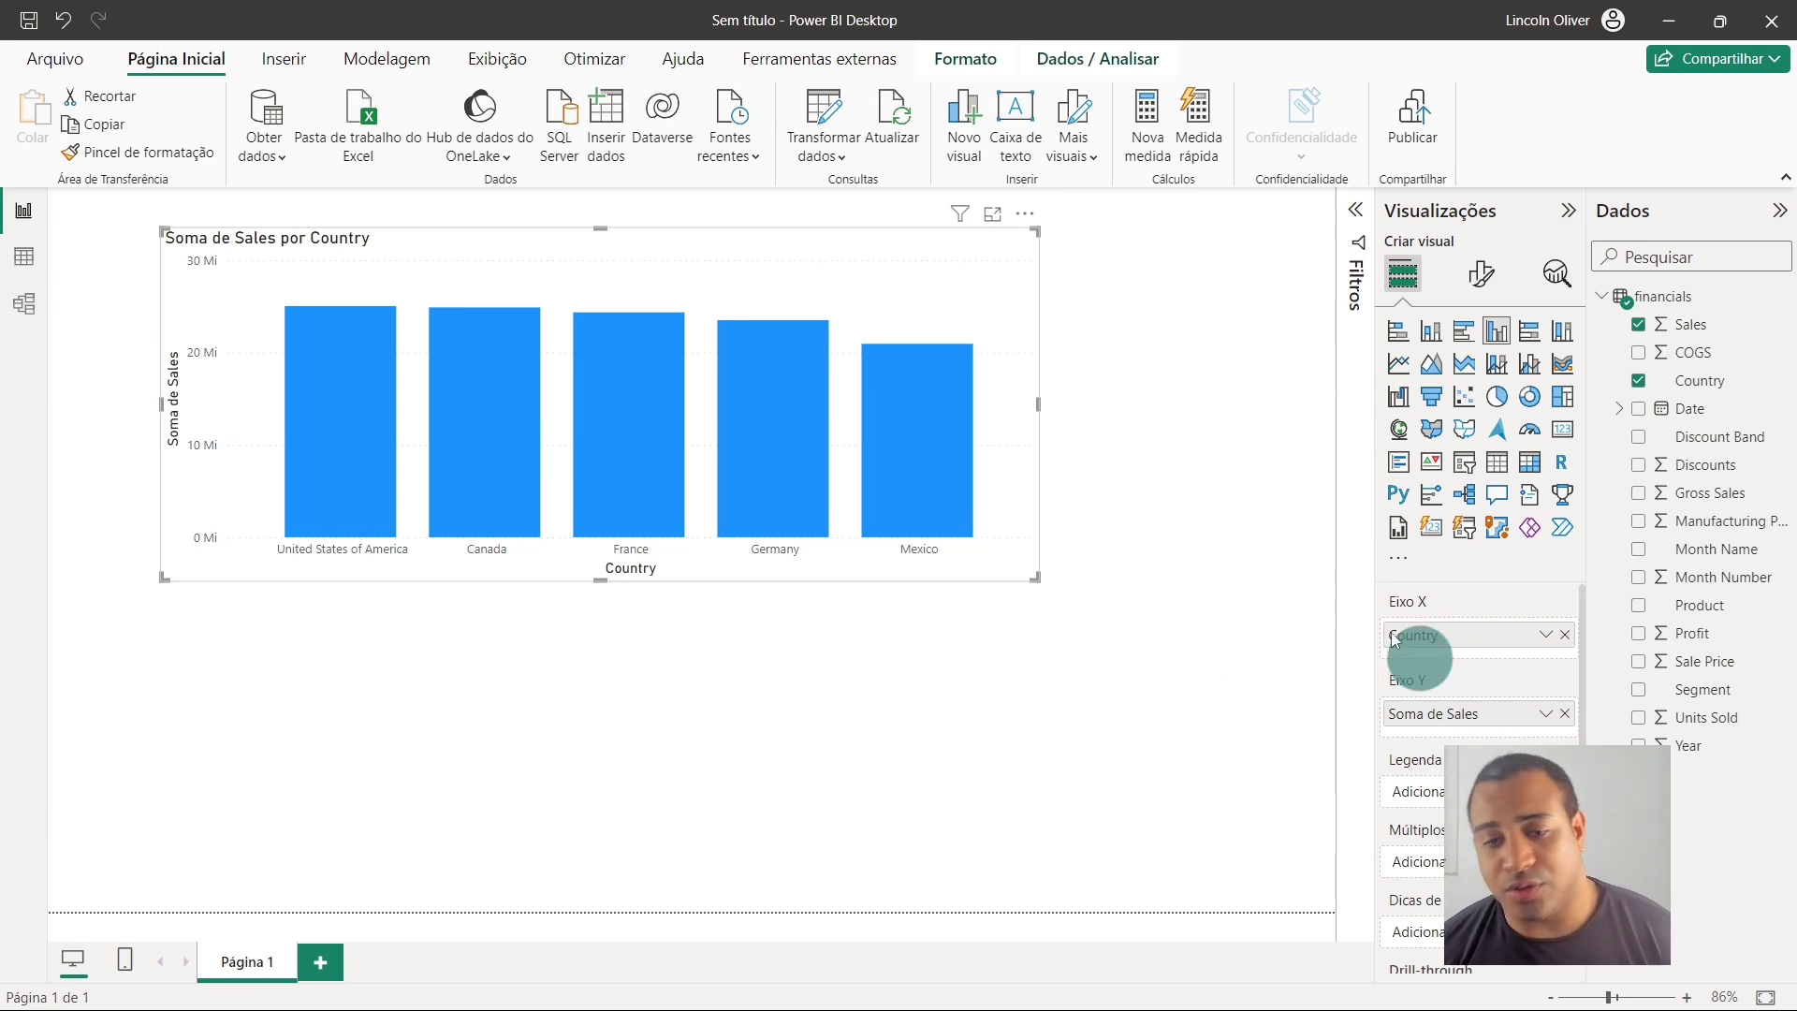
{"action": "left_click", "coordinate": [1023, 217]}
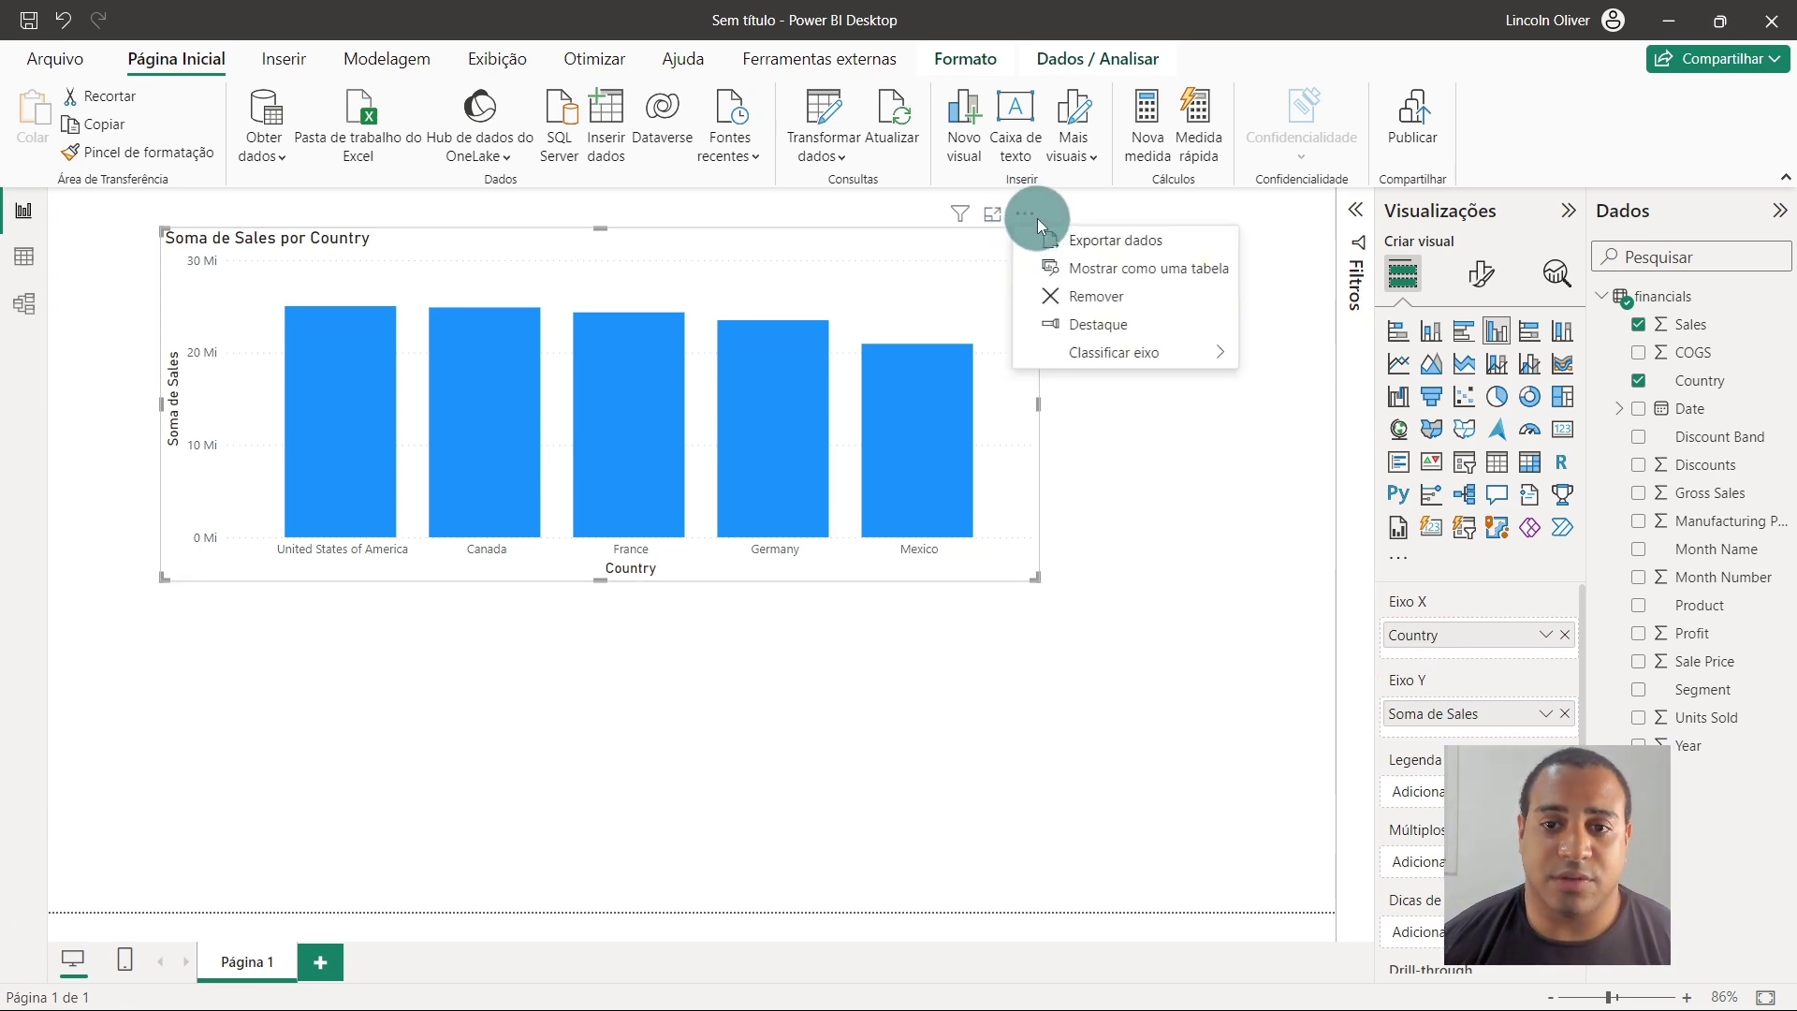
{"action": "left_click", "coordinate": [1085, 352]}
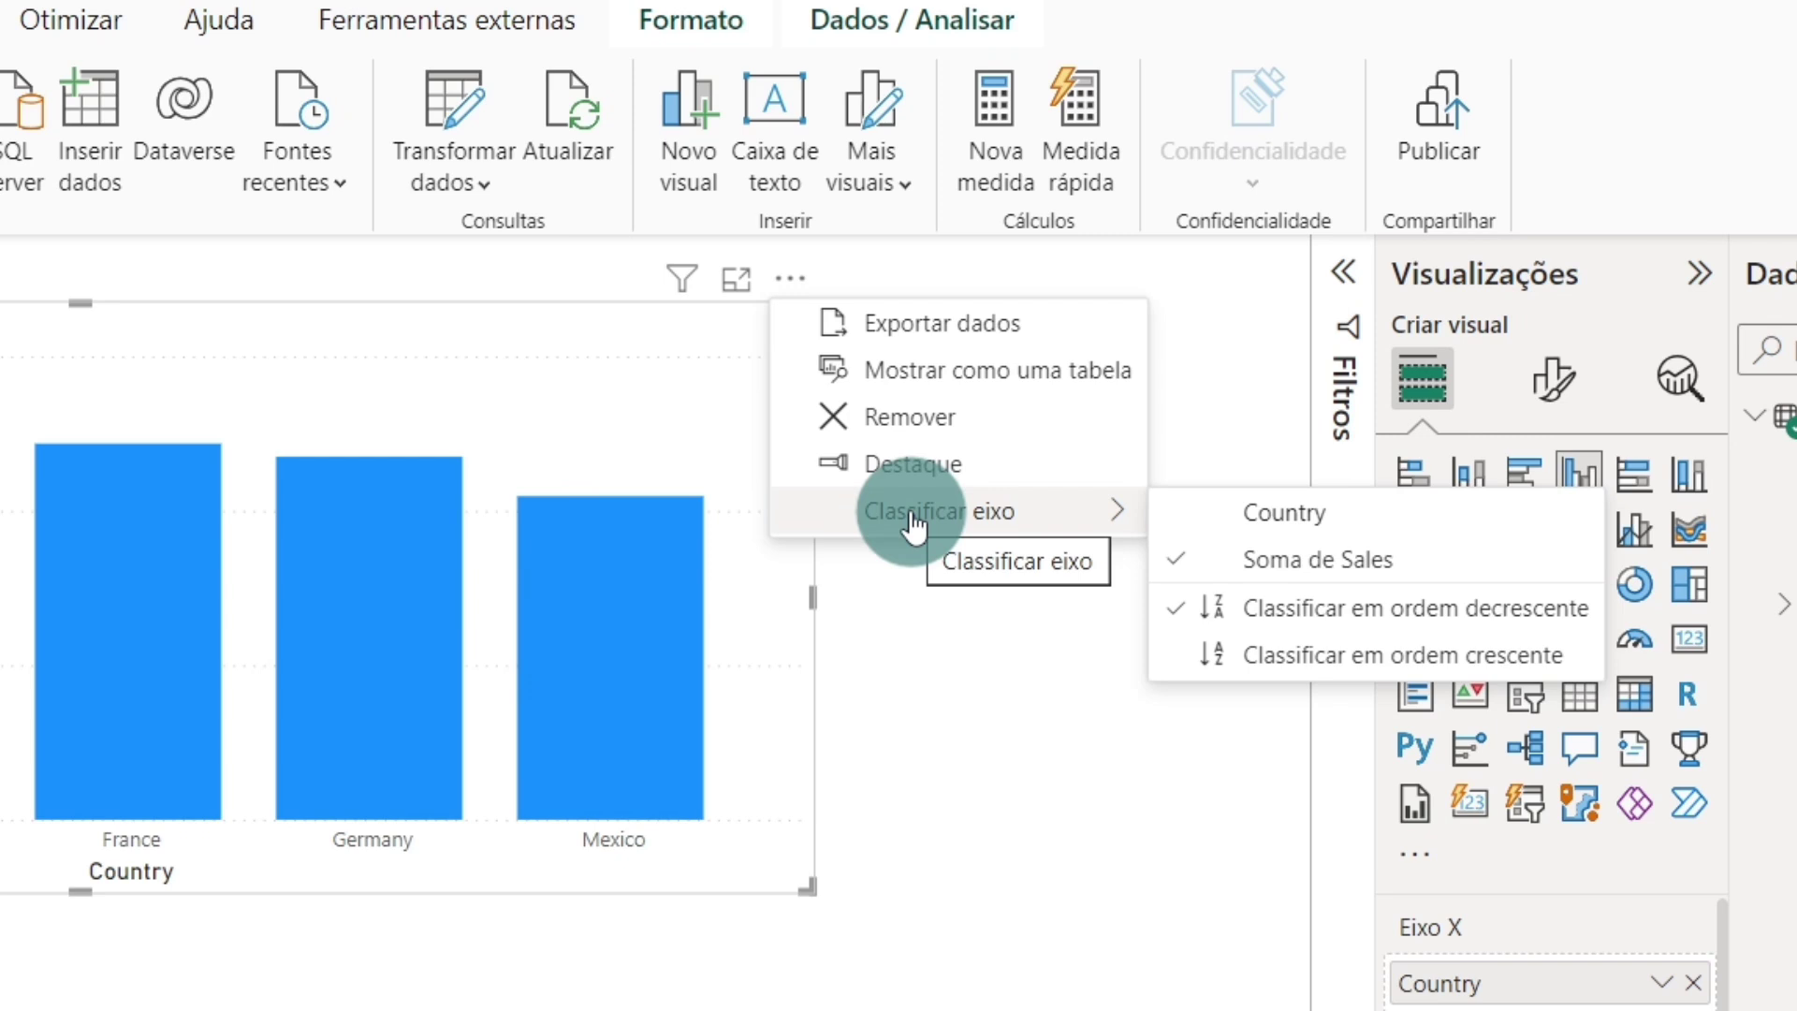
{"action": "left_click", "coordinate": [1389, 527]}
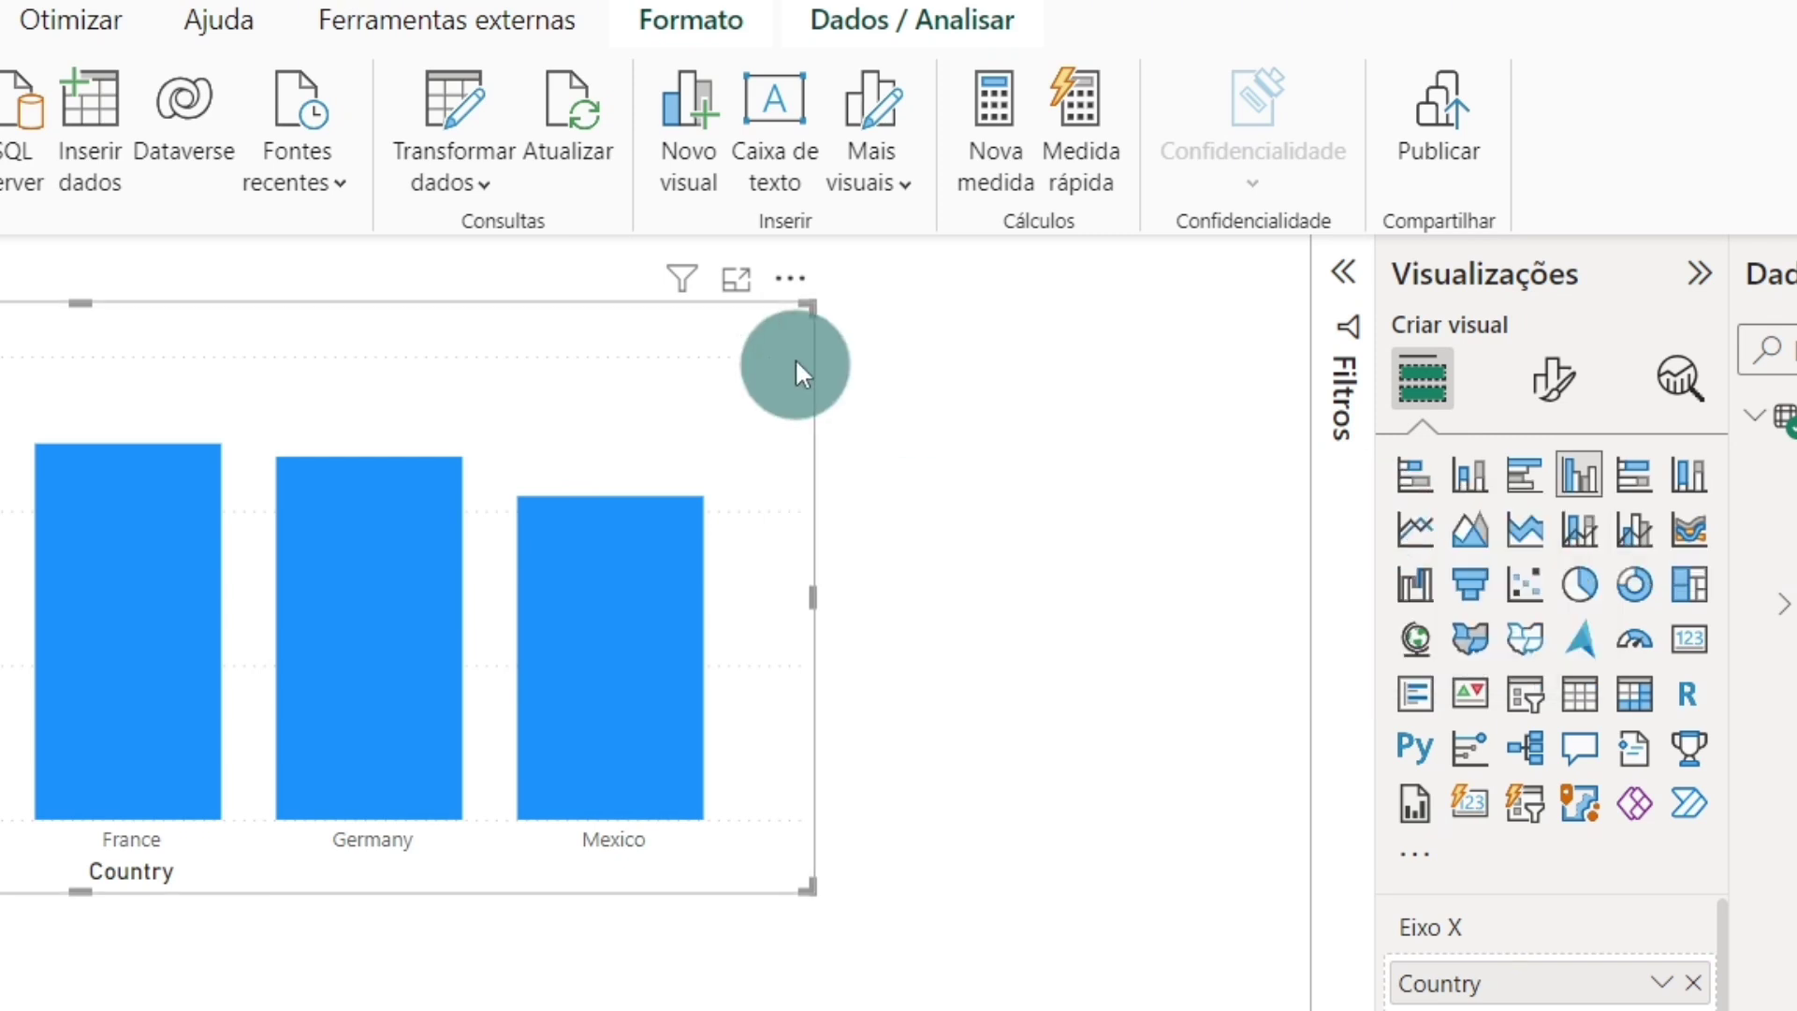
{"action": "left_click", "coordinate": [790, 278]}
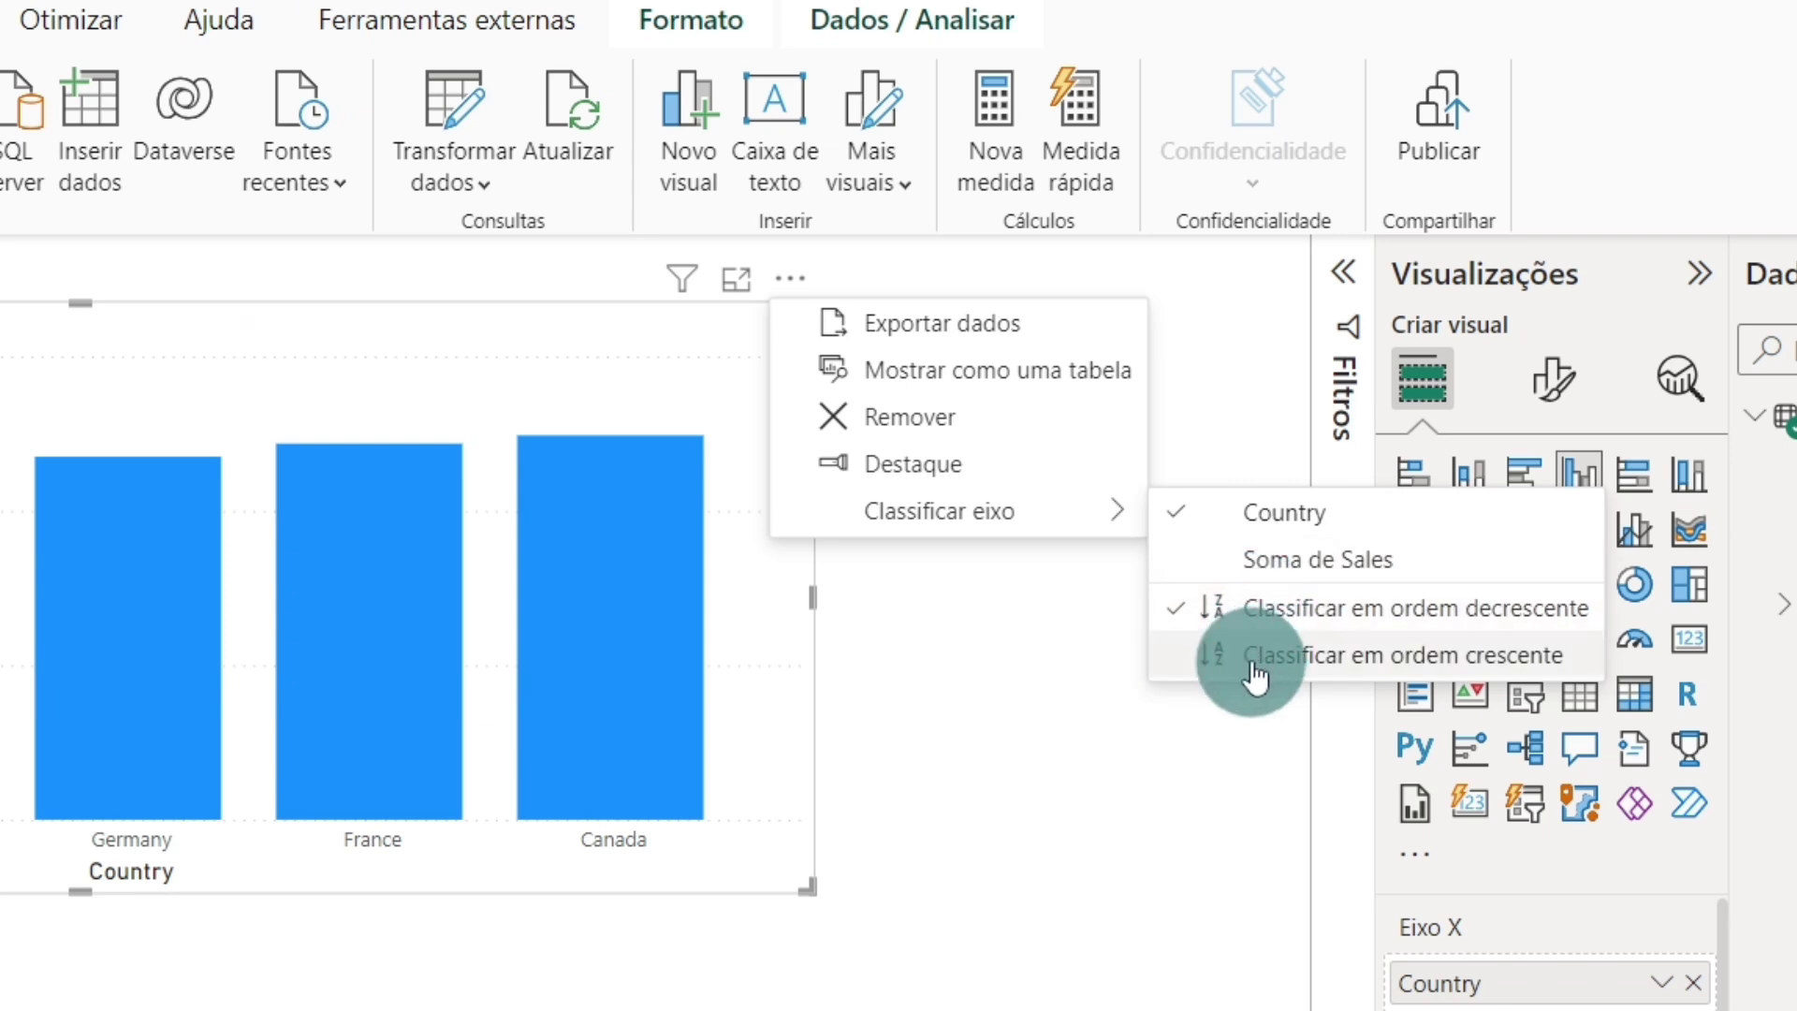
{"action": "left_click", "coordinate": [1329, 559]}
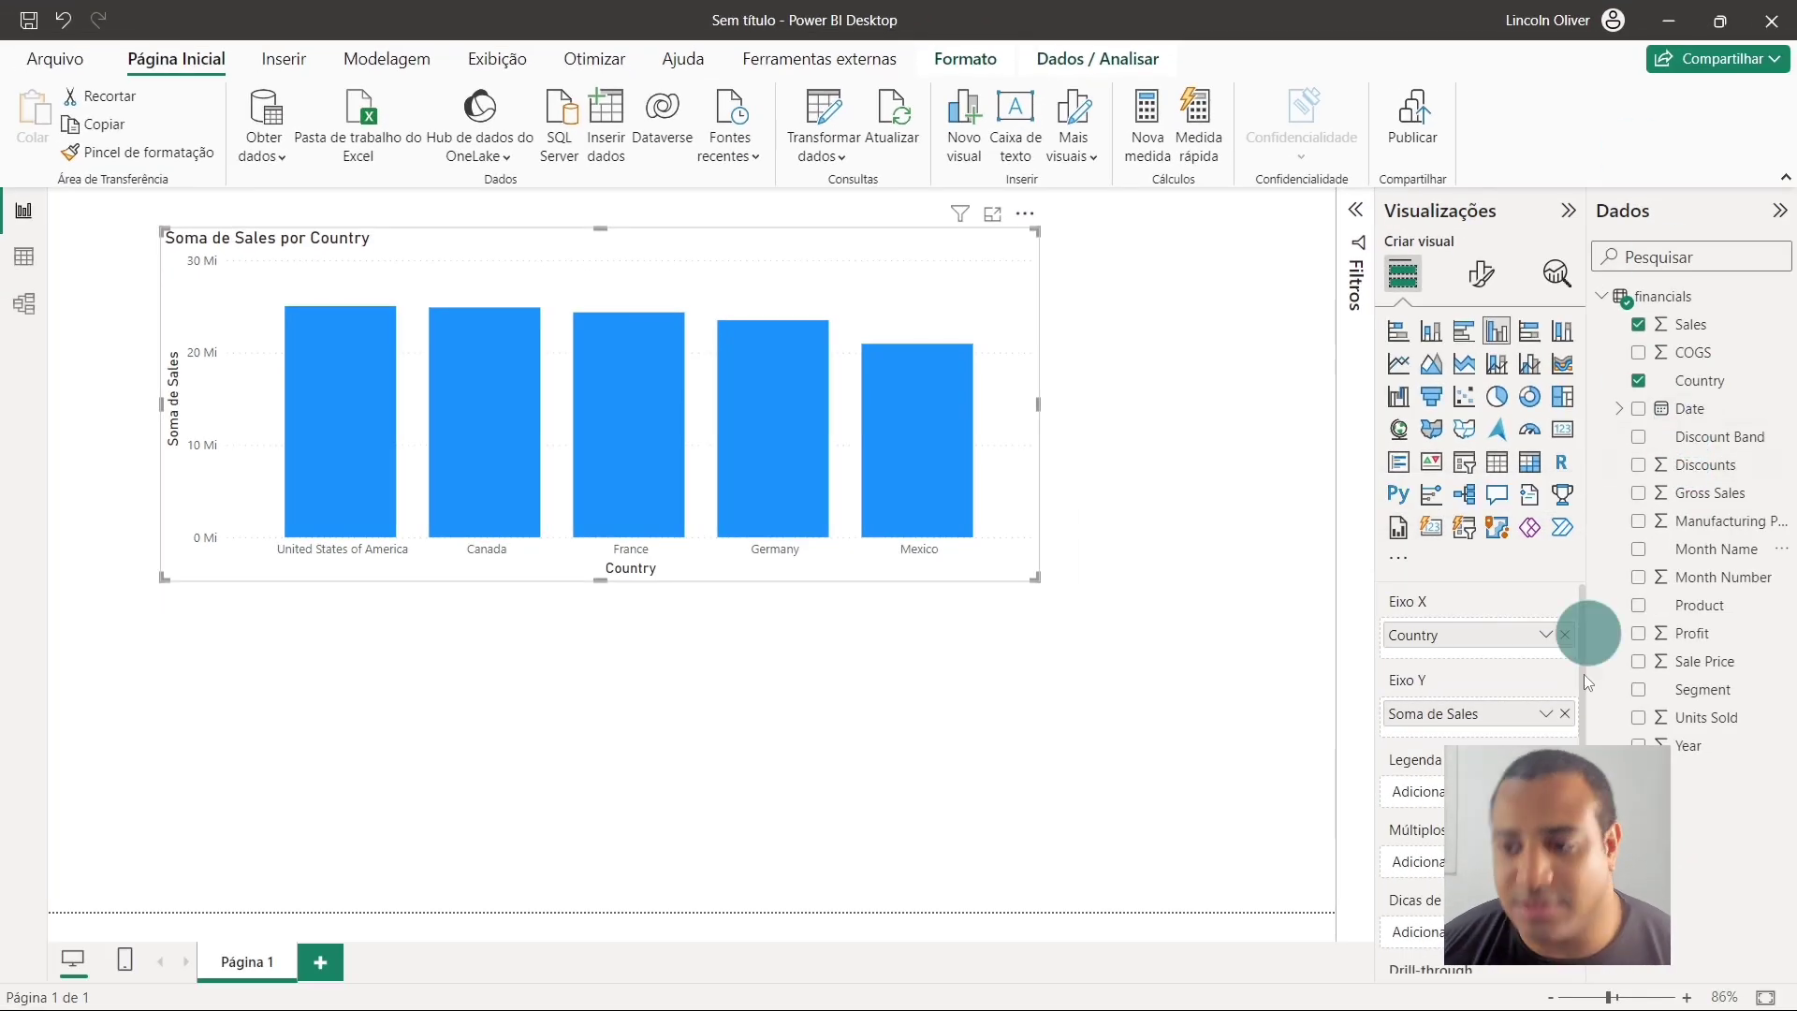
Add Profit to the chart's Dicas de ferramentas so tooltips show Soma de Profit
{"action": "mouse_move", "coordinate": [1689, 633]}
{"action": "left_mouse_down"}
{"action": "mouse_move", "coordinate": [1446, 633]}
{"action": "mouse_move", "coordinate": [1708, 630]}
{"action": "left_mouse_up"}
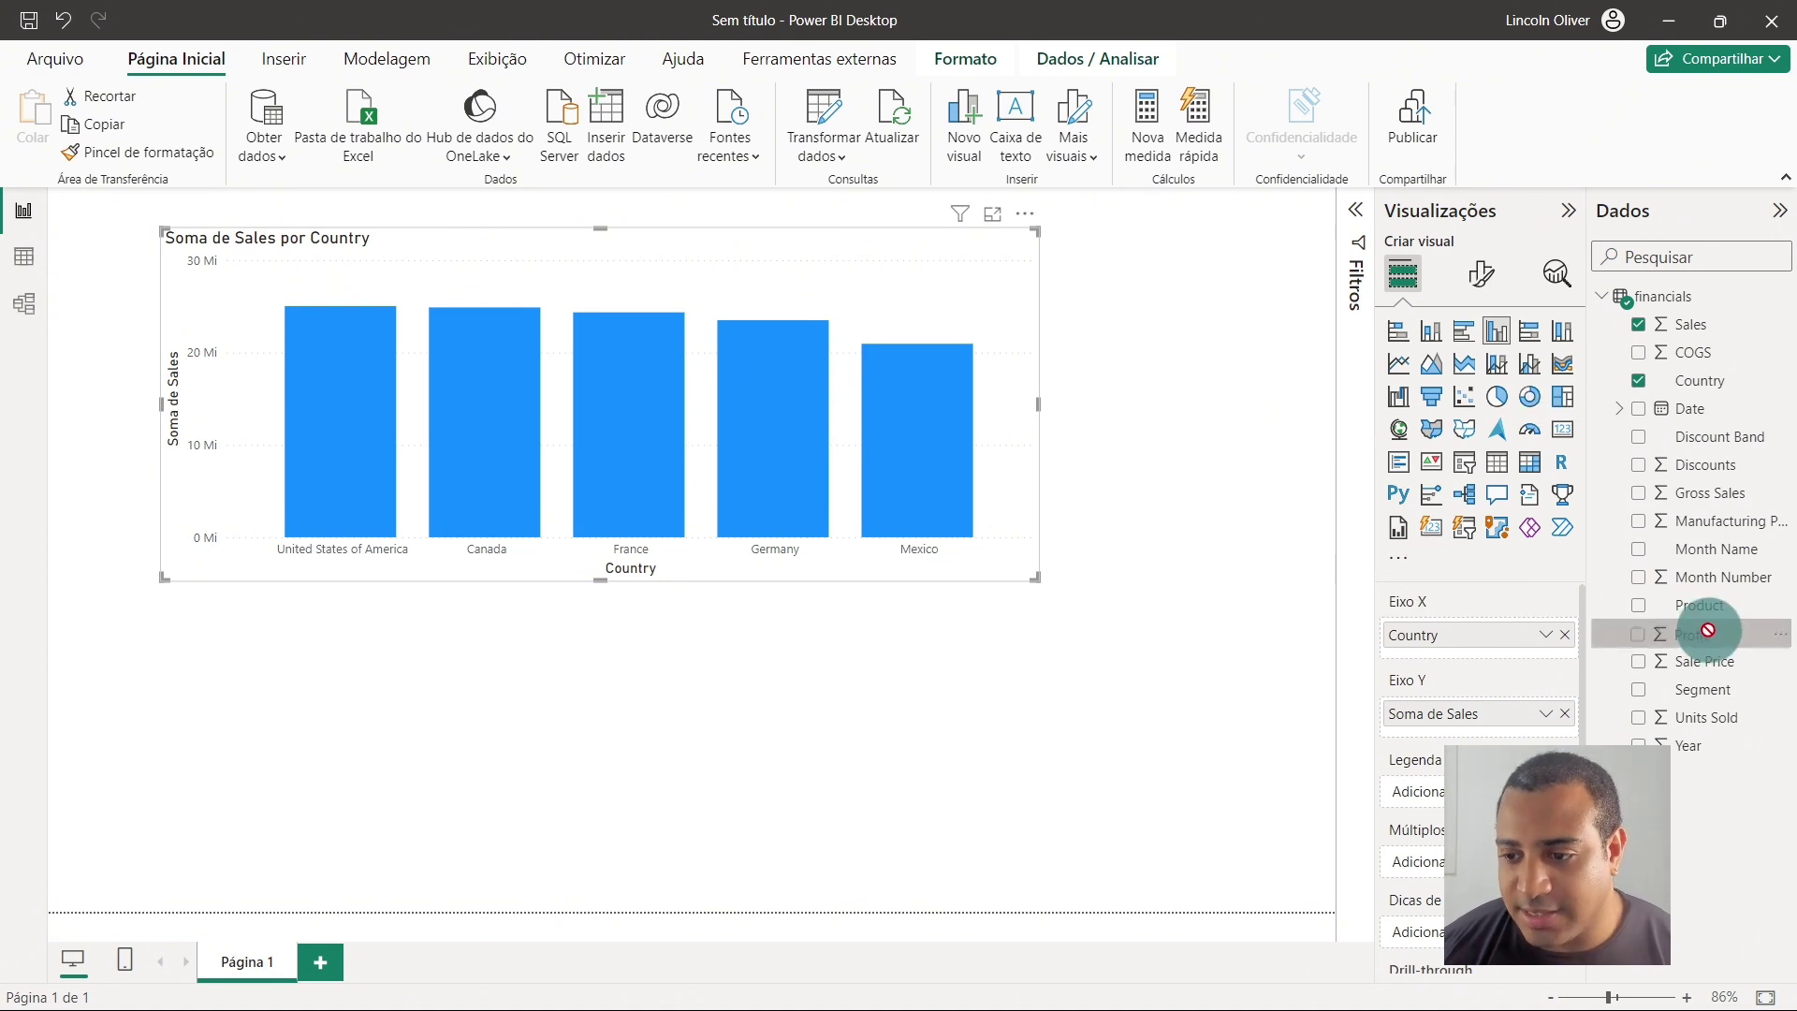
{"action": "left_click_drag", "start_coordinate": [1708, 630], "coordinate": [1514, 614]}
{"action": "scroll", "coordinate": [1507, 636], "scroll_direction": "down", "scroll_amount": 2}
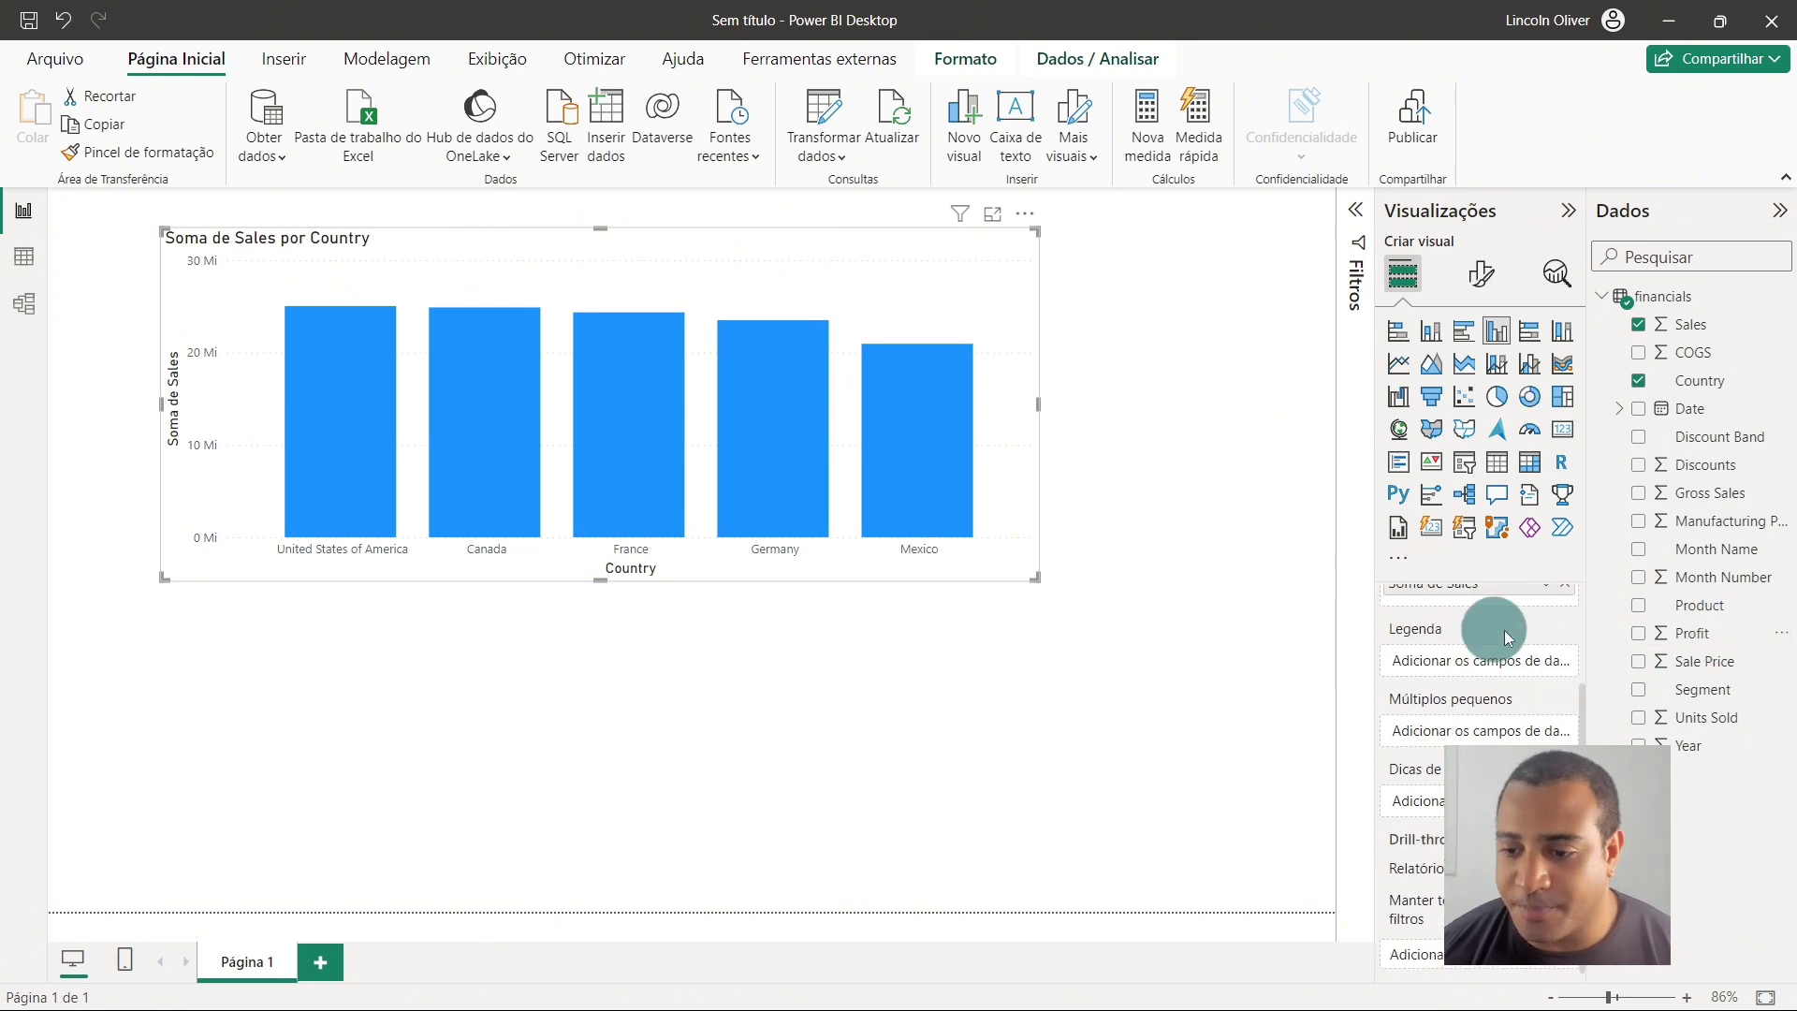
{"action": "left_click_drag", "start_coordinate": [763, 274], "coordinate": [821, 326]}
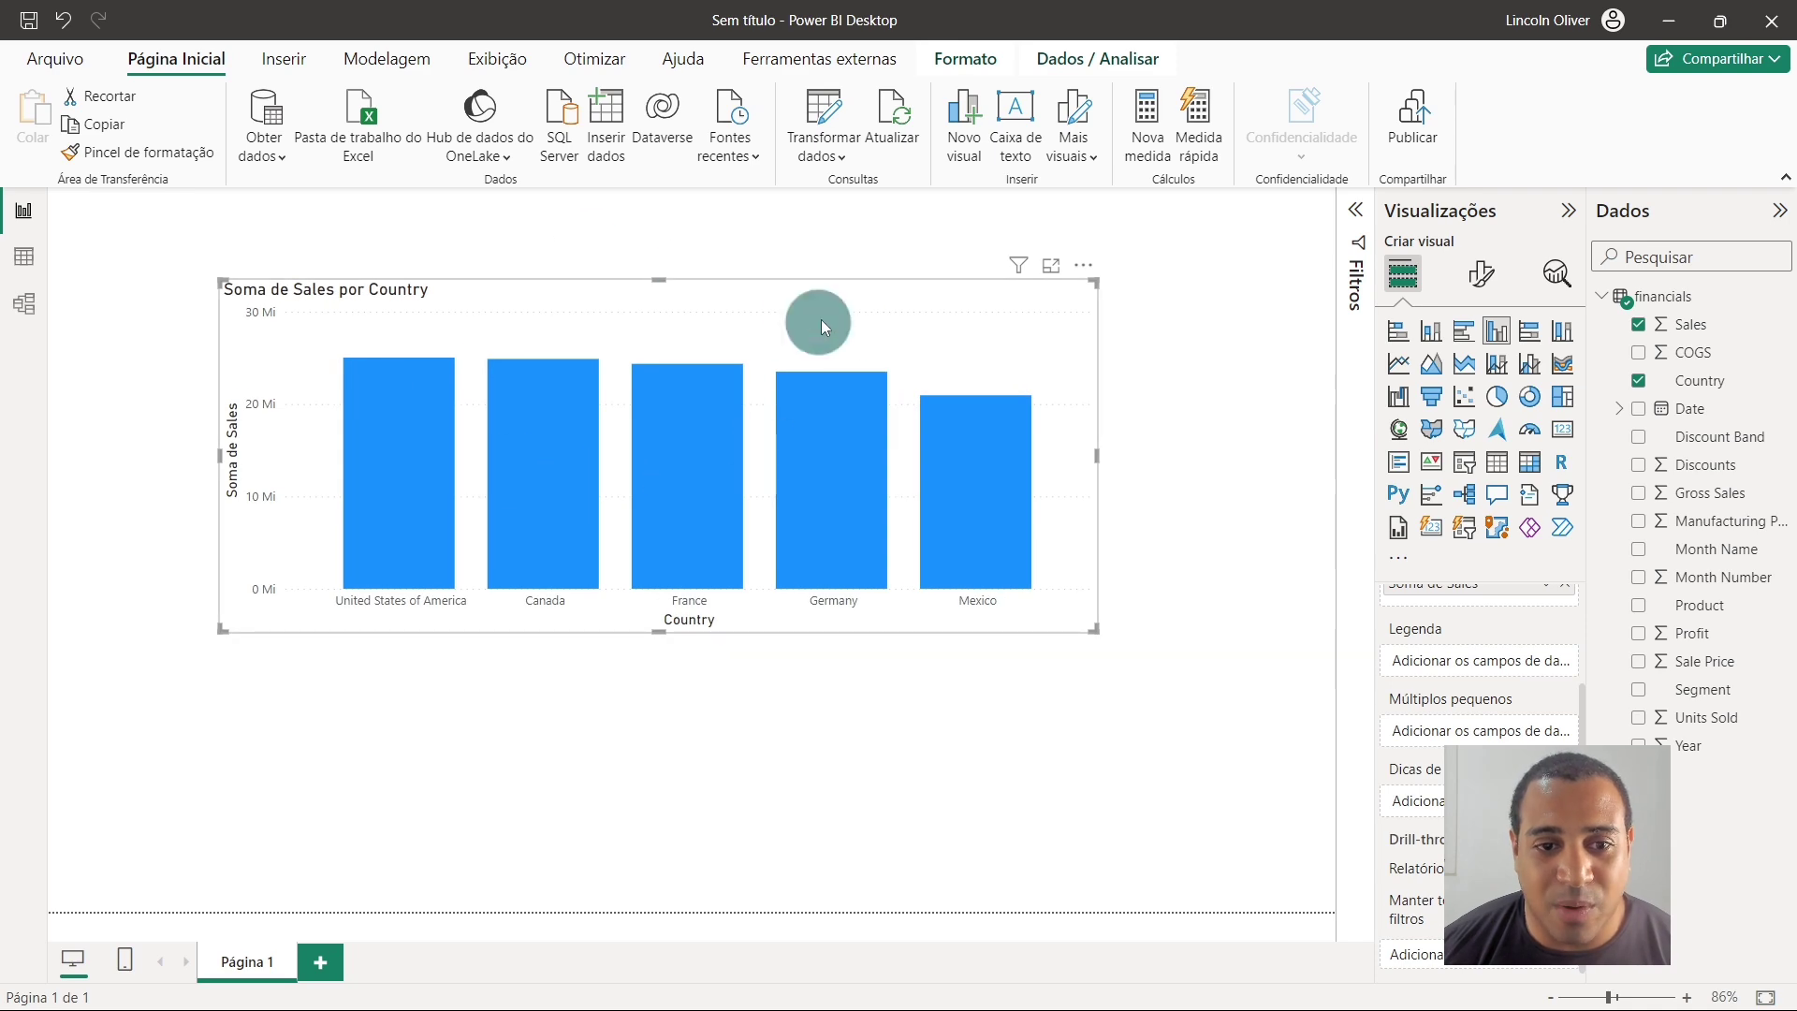
{"action": "left_click", "coordinate": [1083, 265]}
{"action": "mouse_move", "coordinate": [838, 350]}
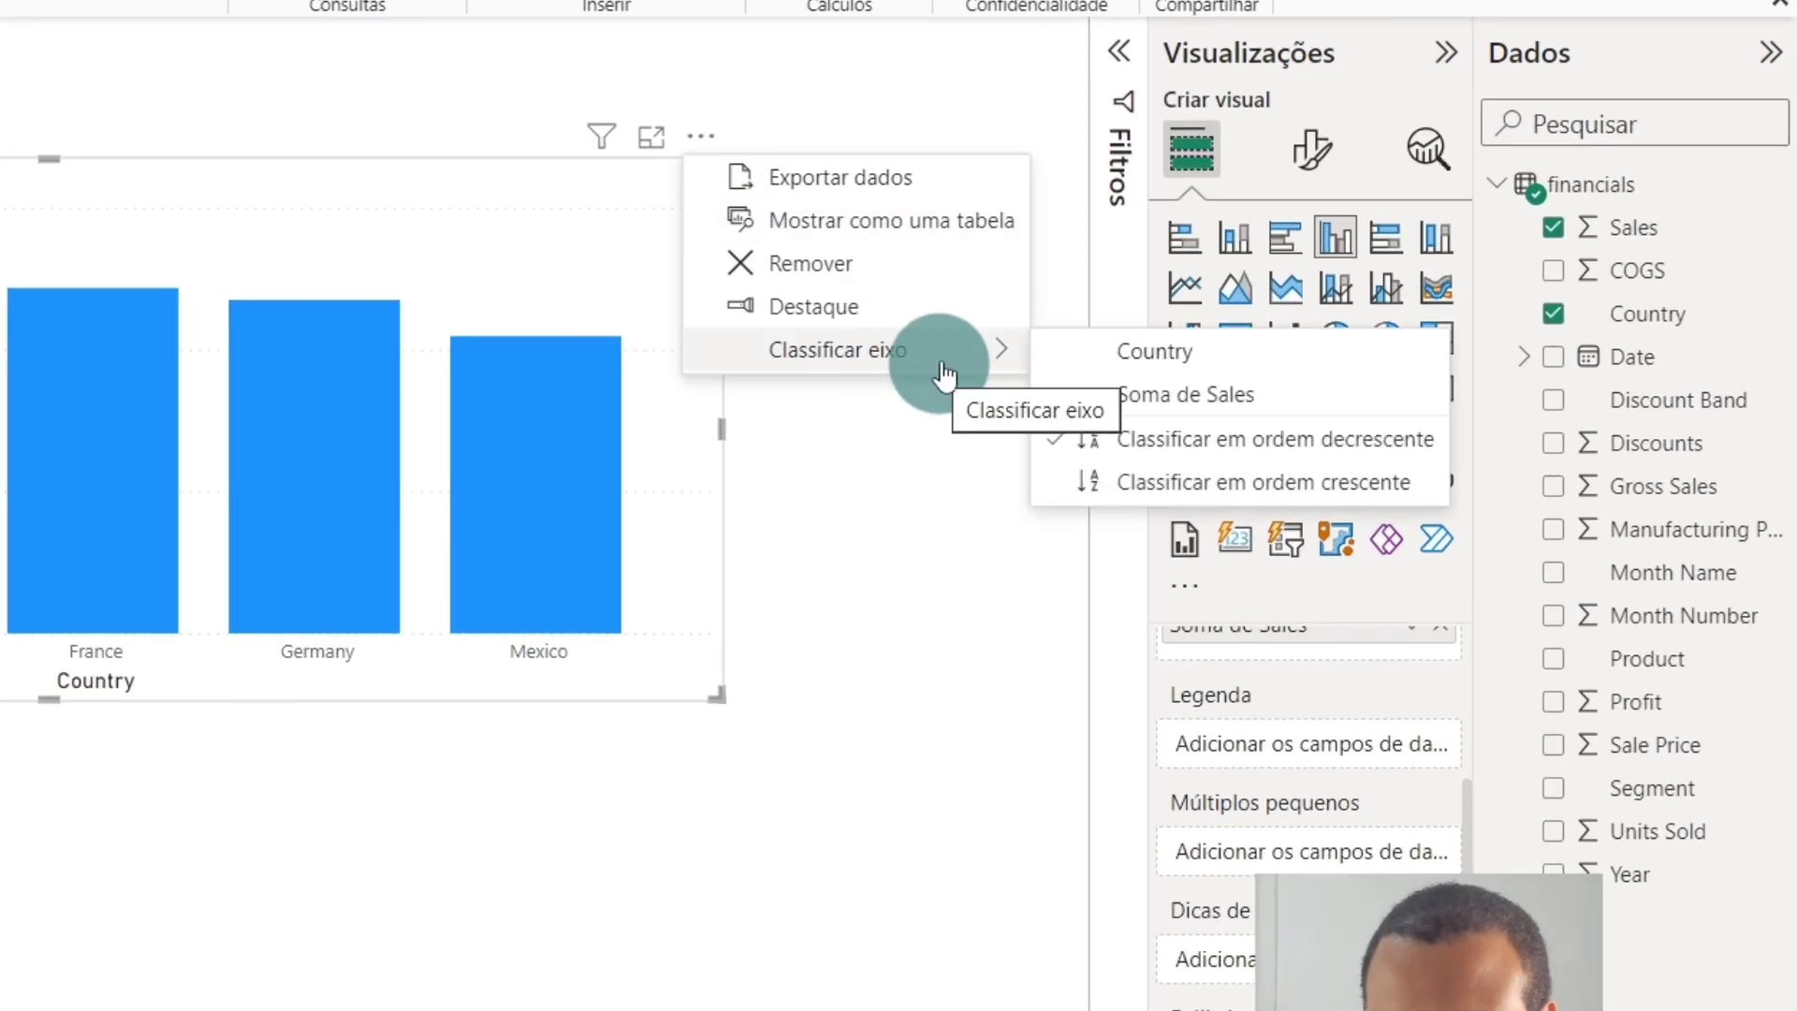
{"action": "left_click", "coordinate": [1647, 708]}
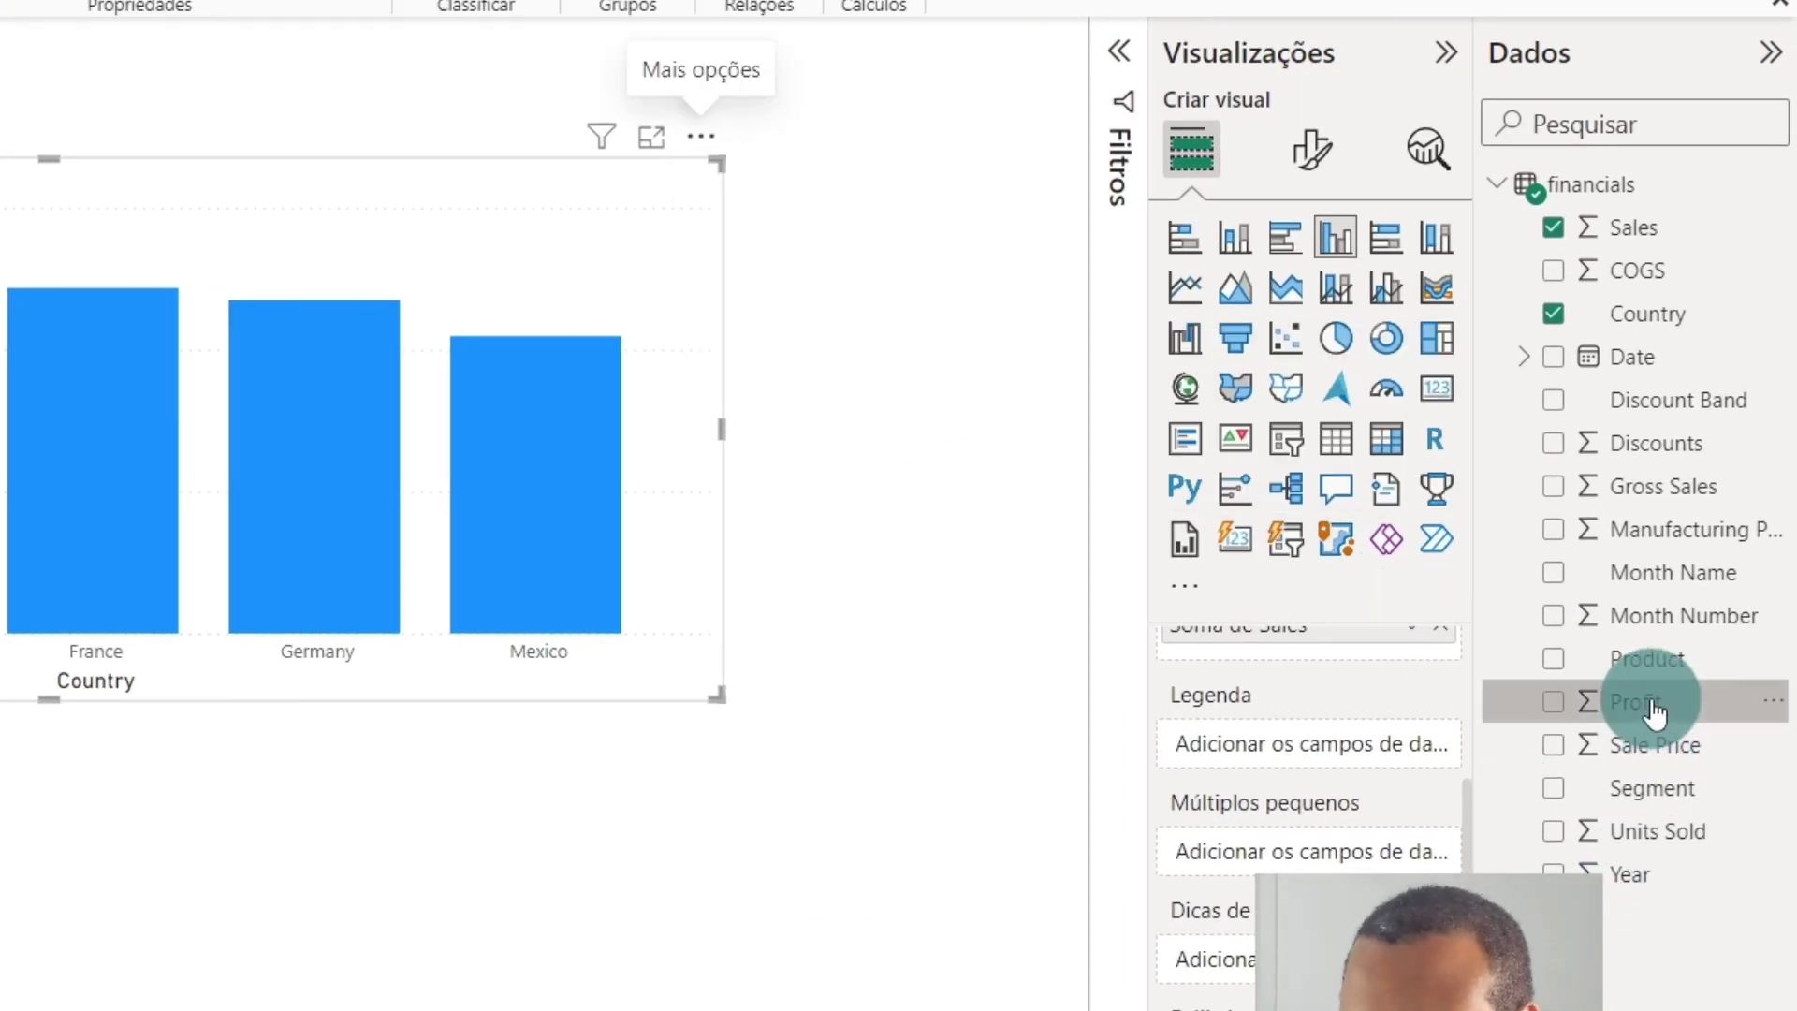
{"action": "left_click_drag", "start_coordinate": [1625, 726], "coordinate": [1217, 968]}
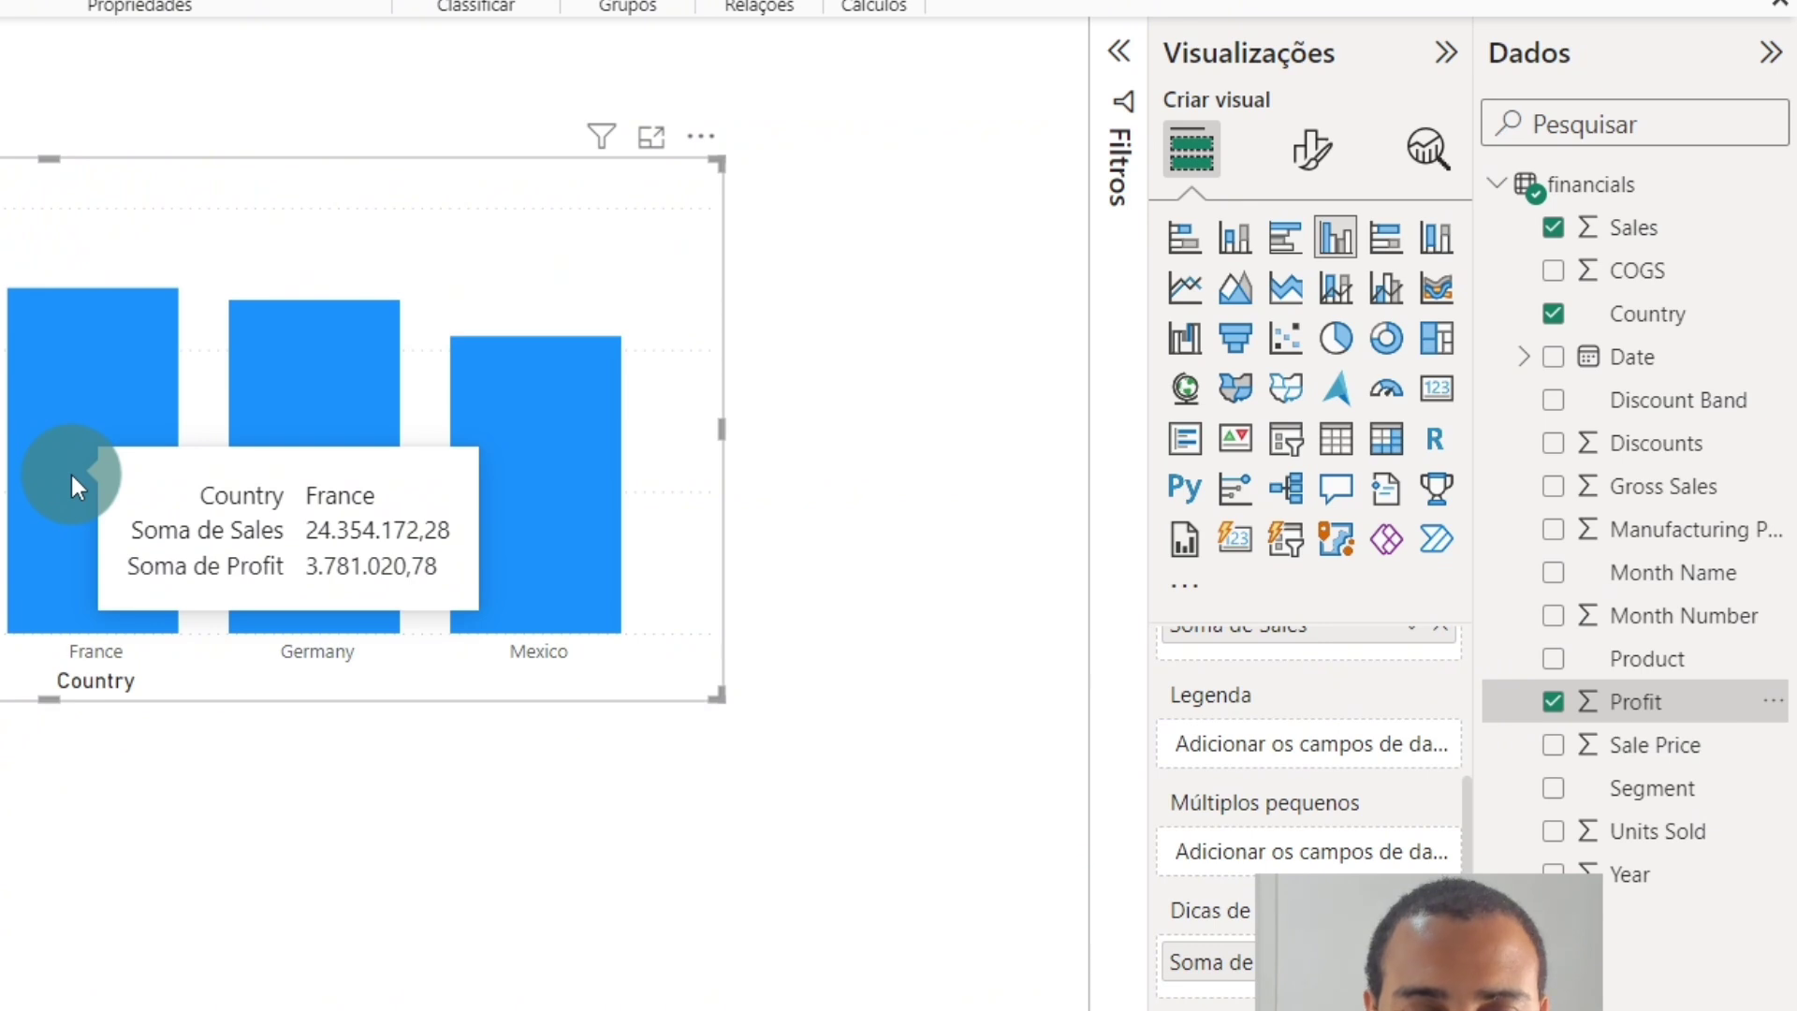
{"action": "mouse_move", "coordinate": [314, 477]}
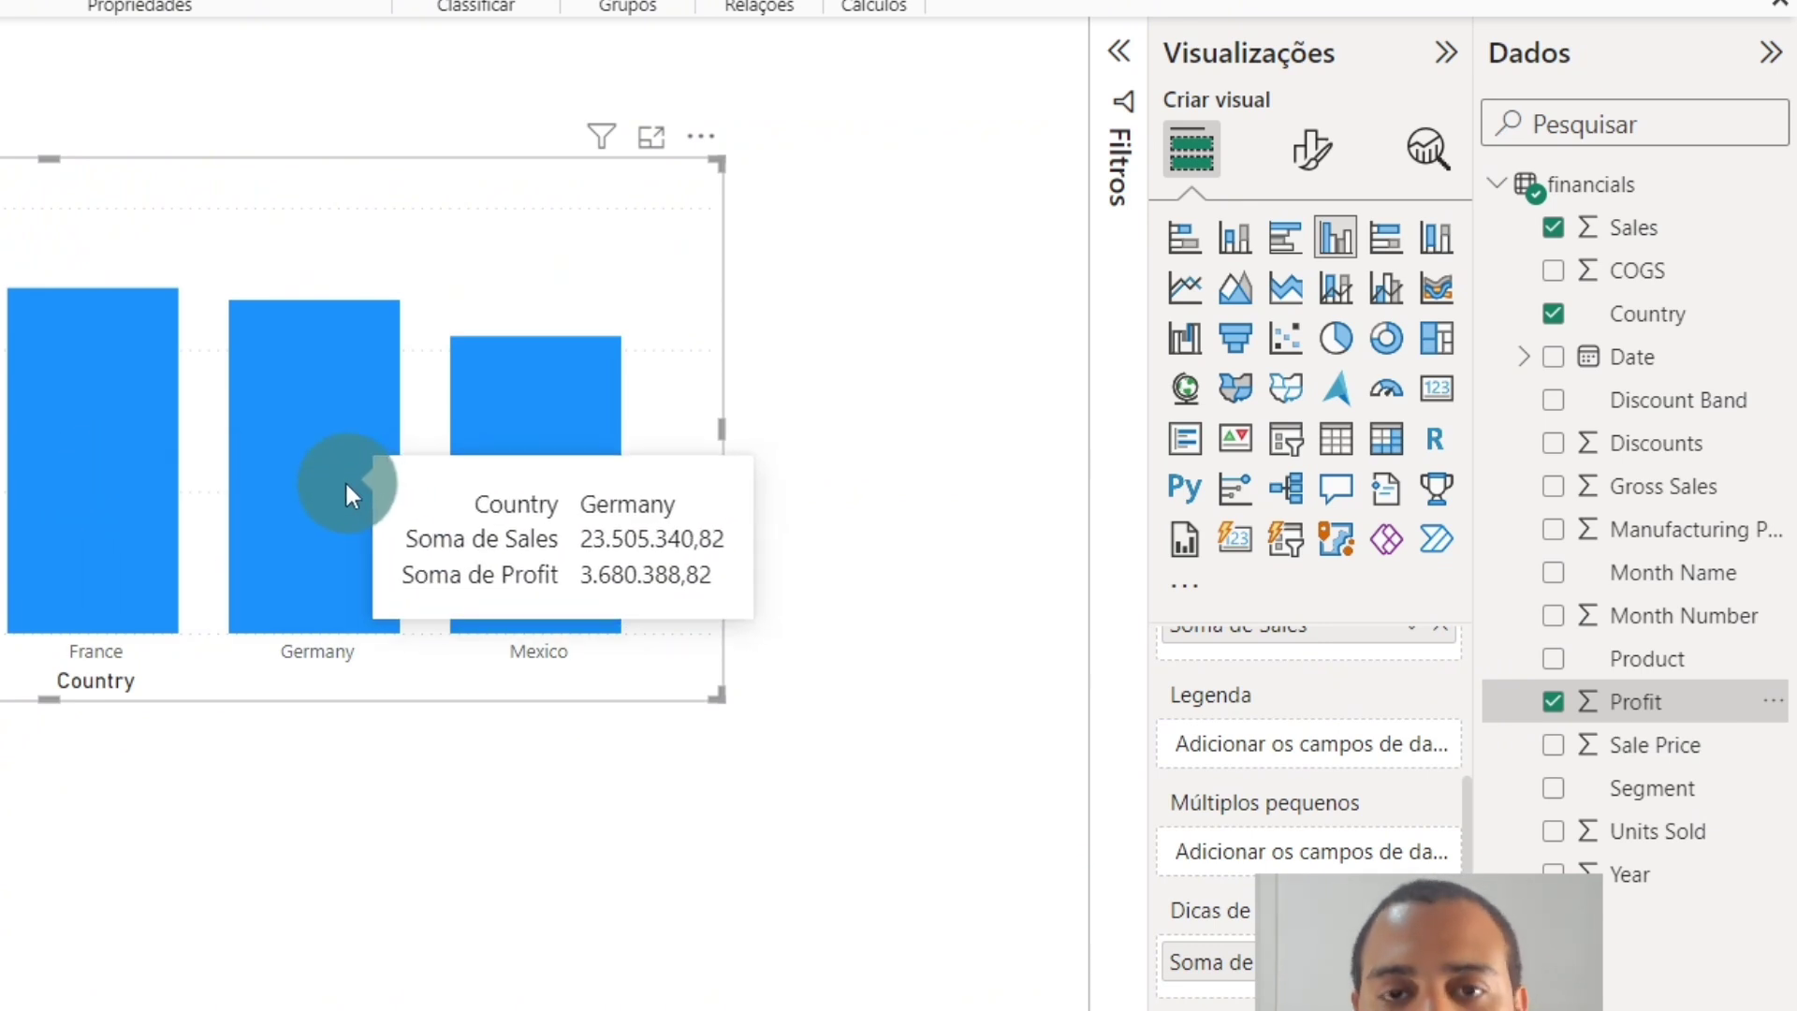
Review the chart's Formatar visual > Geral settings, then go back to Criar visual
{"action": "left_click", "coordinate": [1296, 174]}
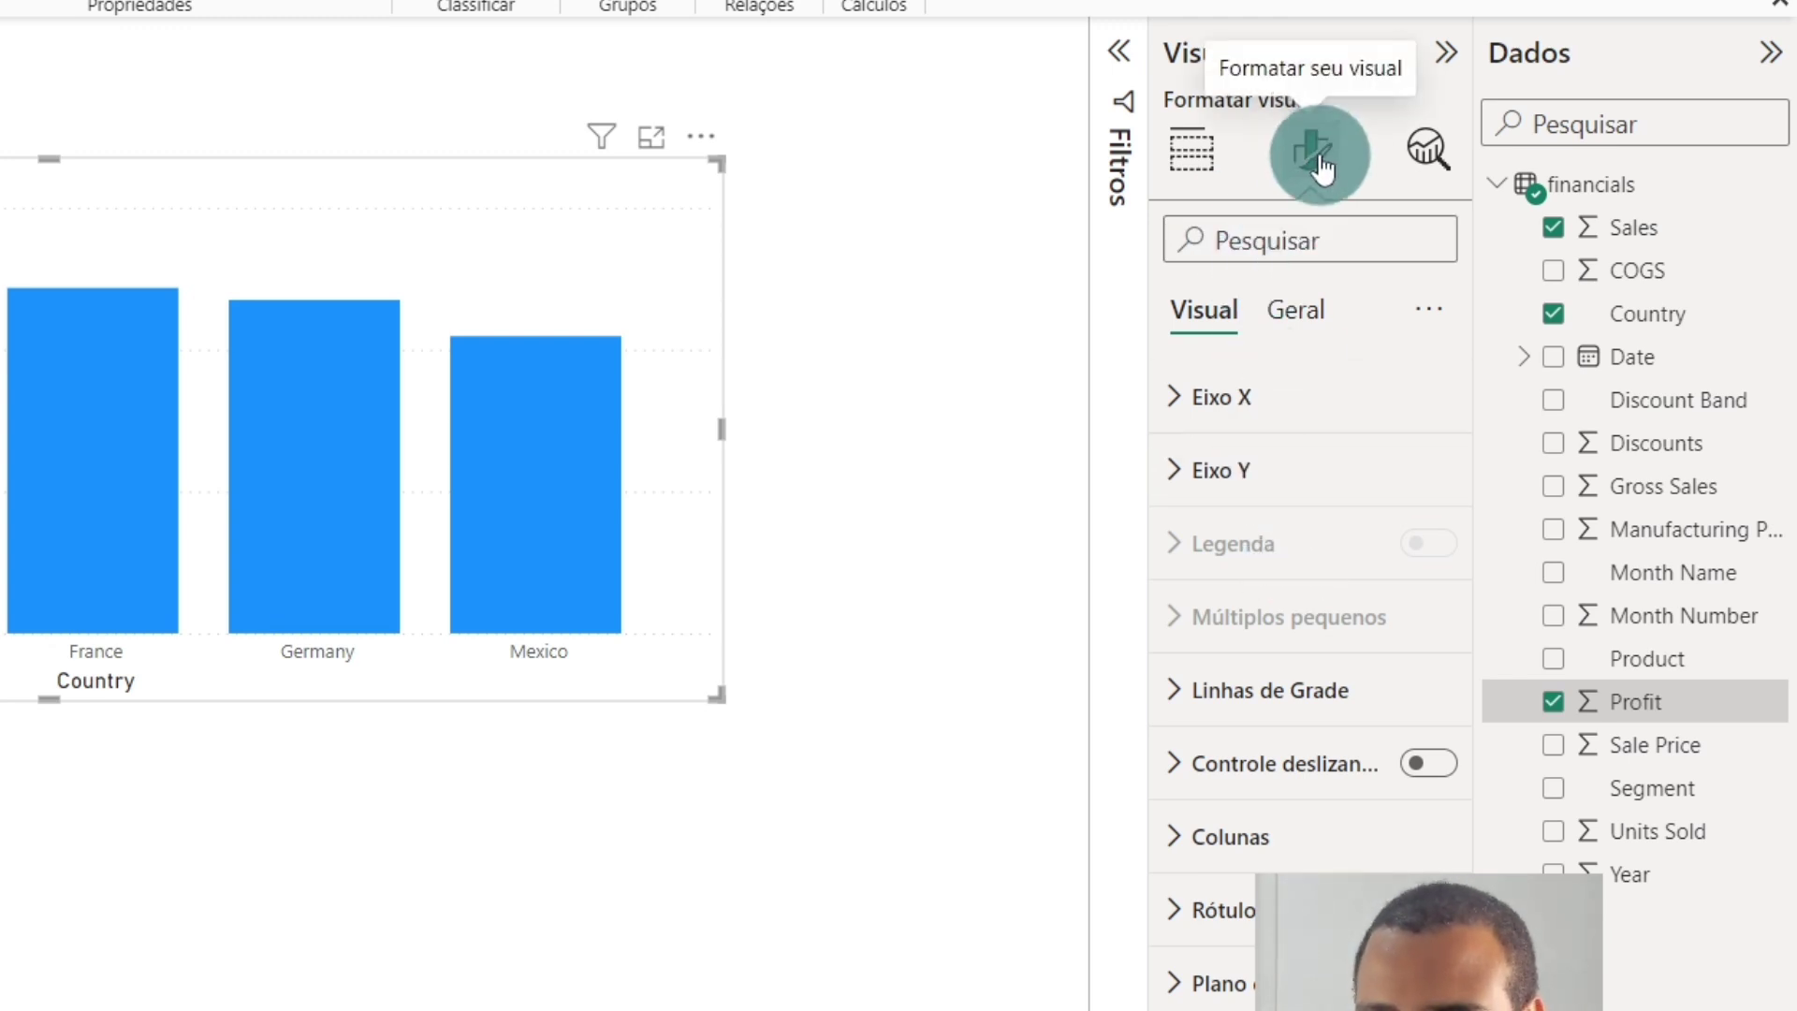
{"action": "left_click", "coordinate": [1296, 309]}
{"action": "left_click", "coordinate": [1407, 690]}
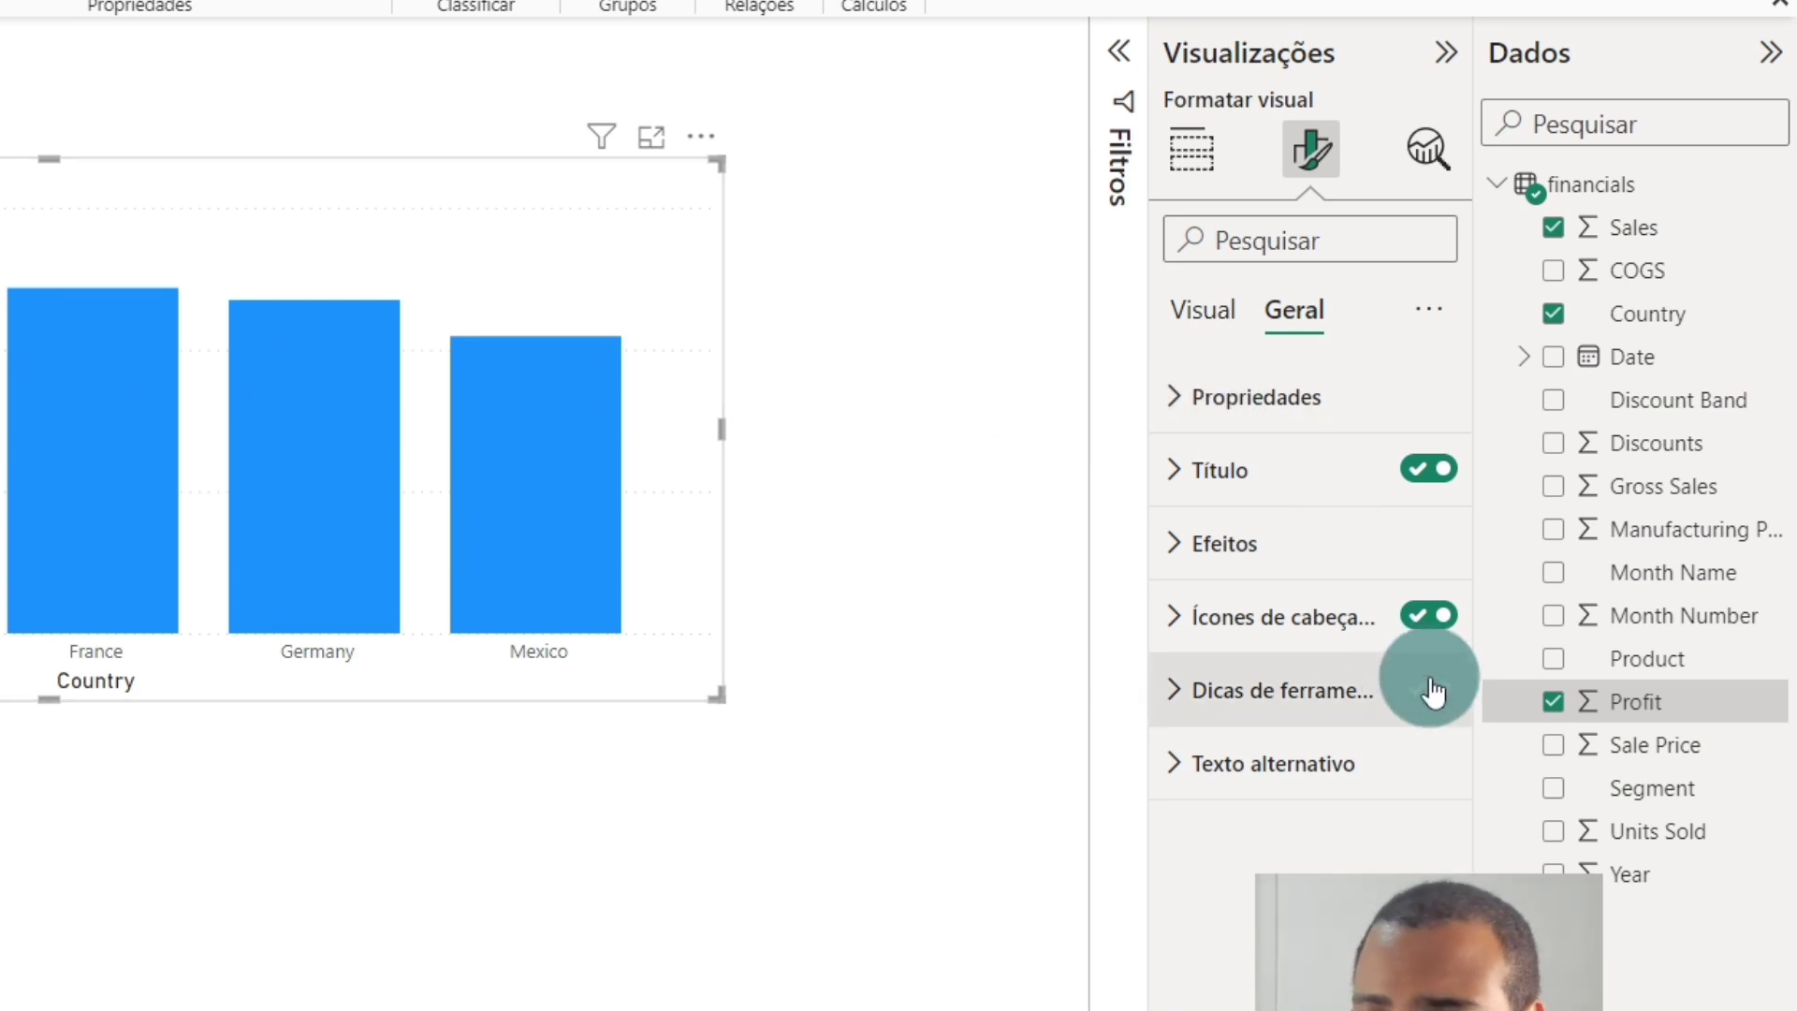
{"action": "left_click", "coordinate": [1191, 149]}
{"action": "left_click_drag", "start_coordinate": [585, 384], "coordinate": [643, 213]}
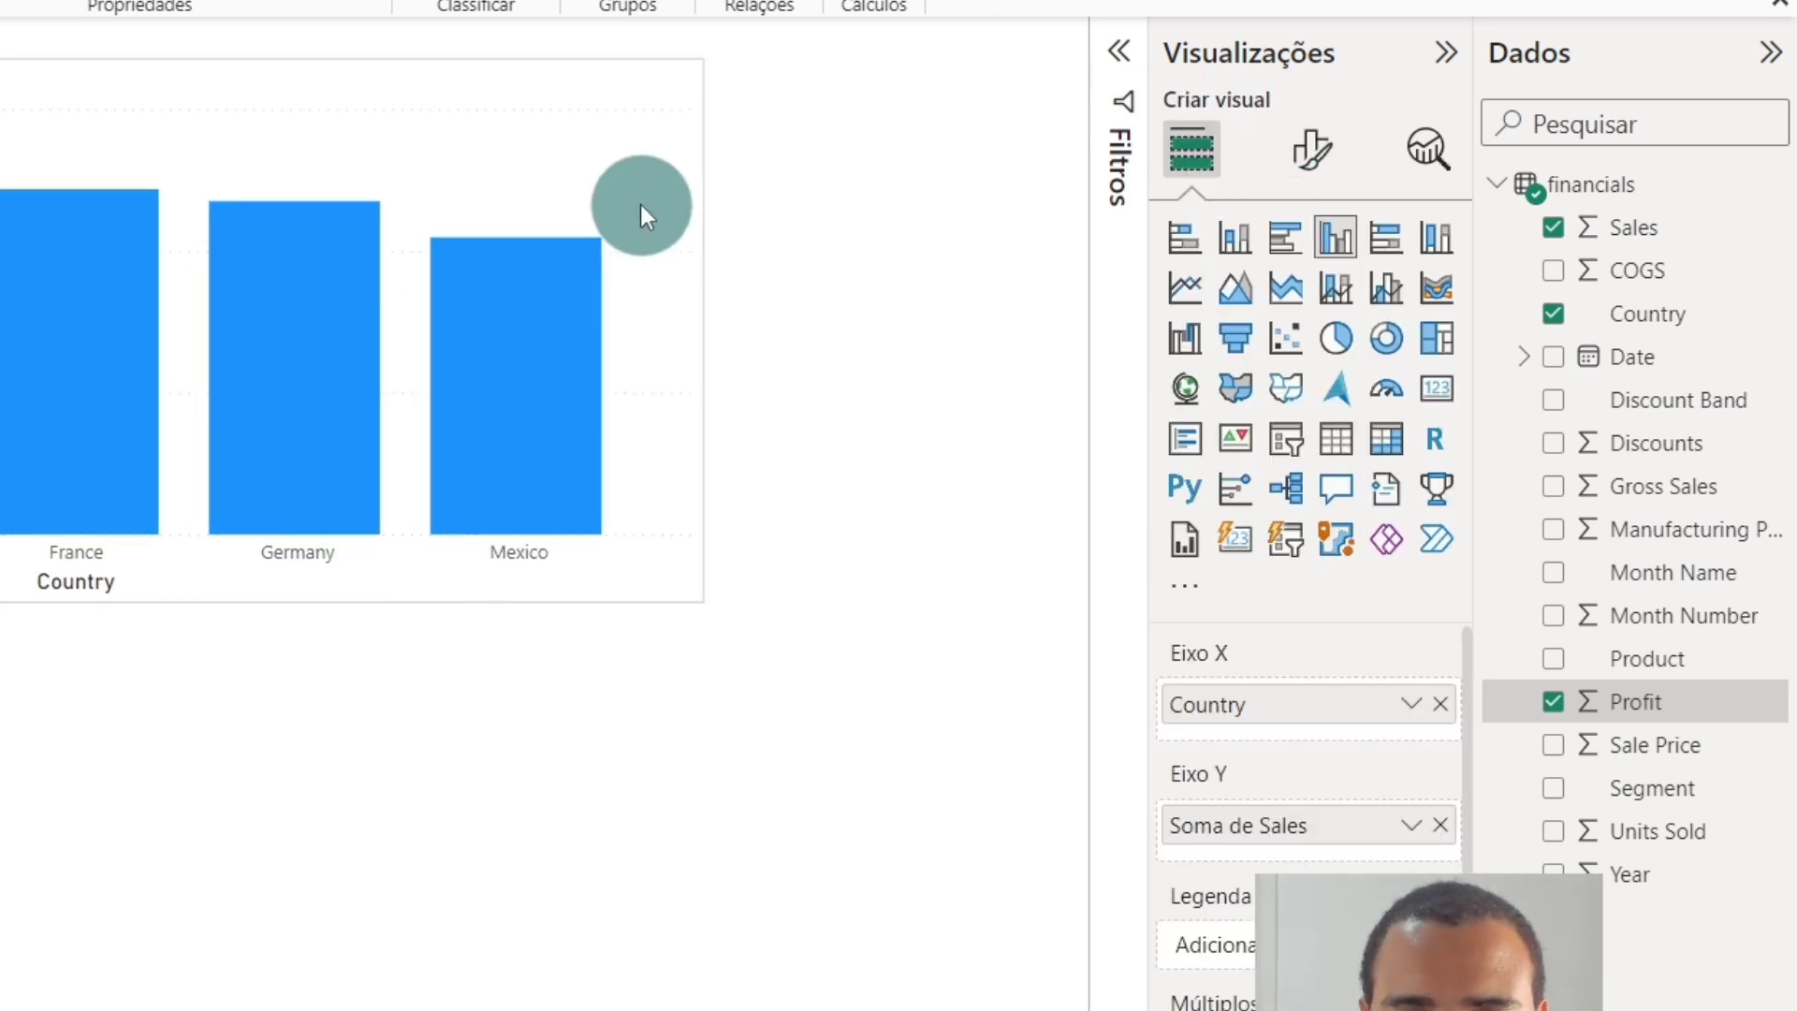
Undo the accidental chart move and sort the axis by Soma de Profit
{"action": "key", "text": "ctrl+z"}
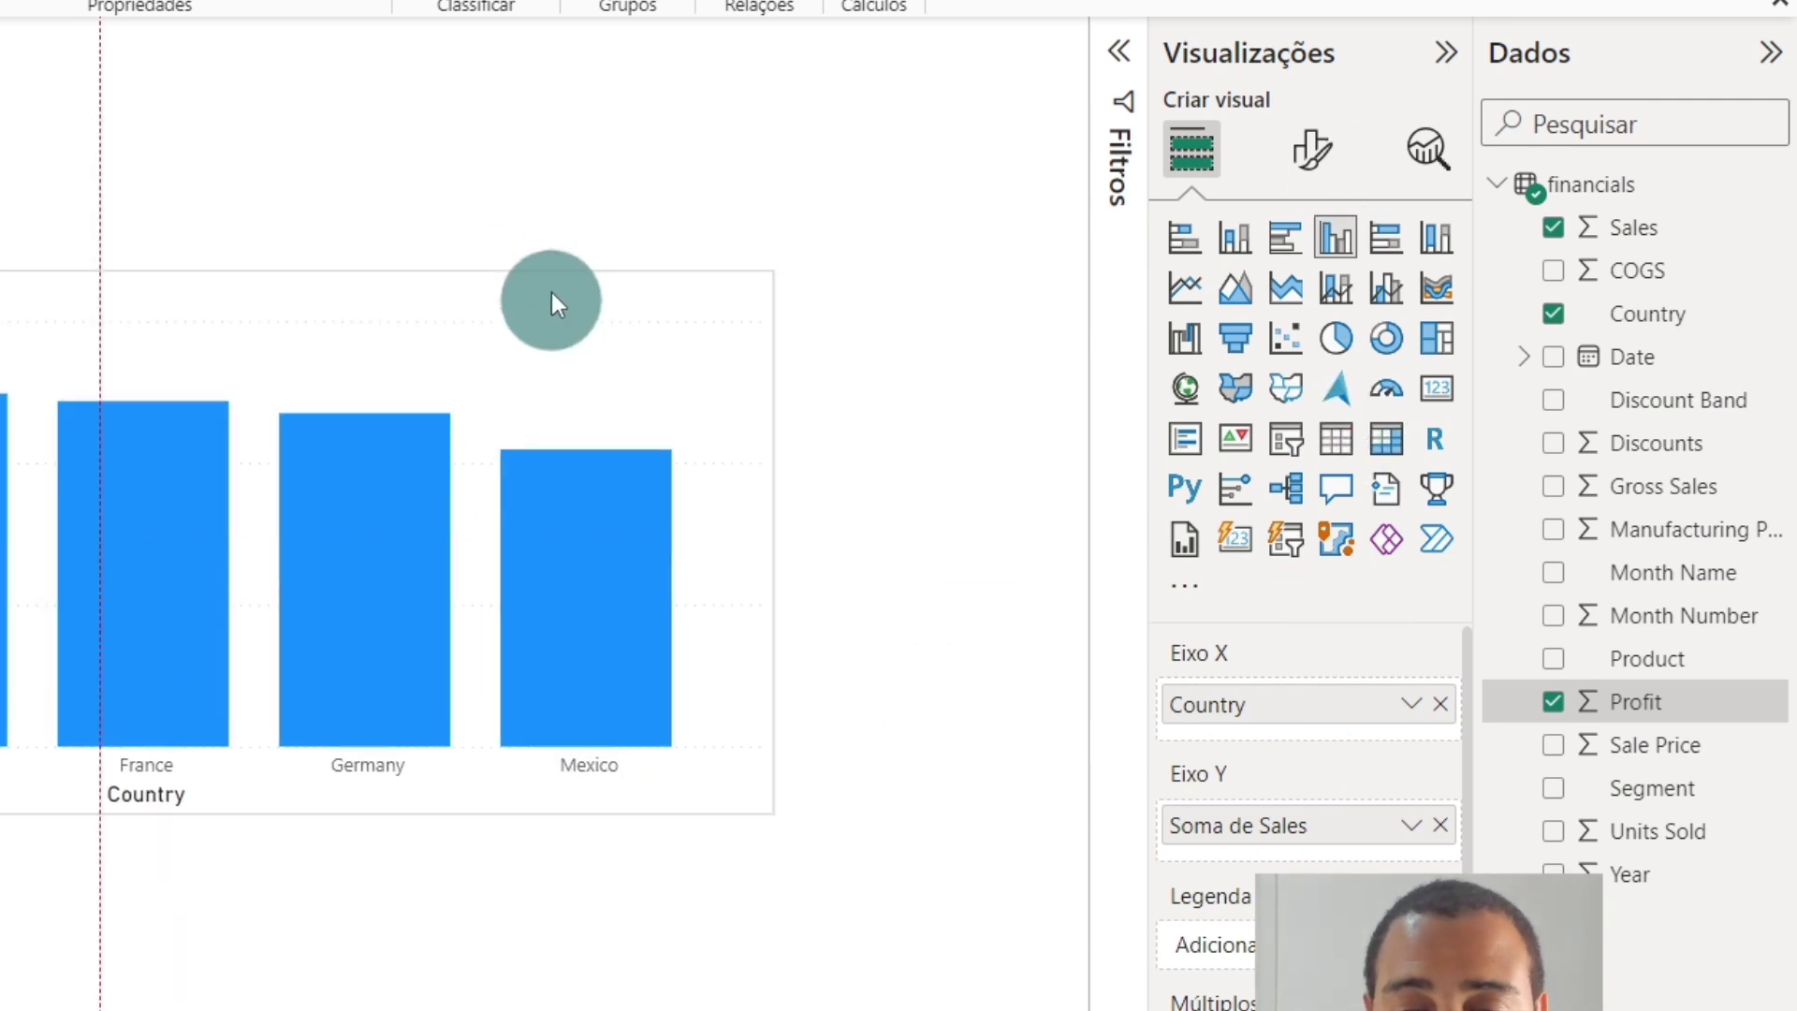
{"action": "left_click", "coordinate": [787, 245]}
{"action": "left_click", "coordinate": [973, 465]}
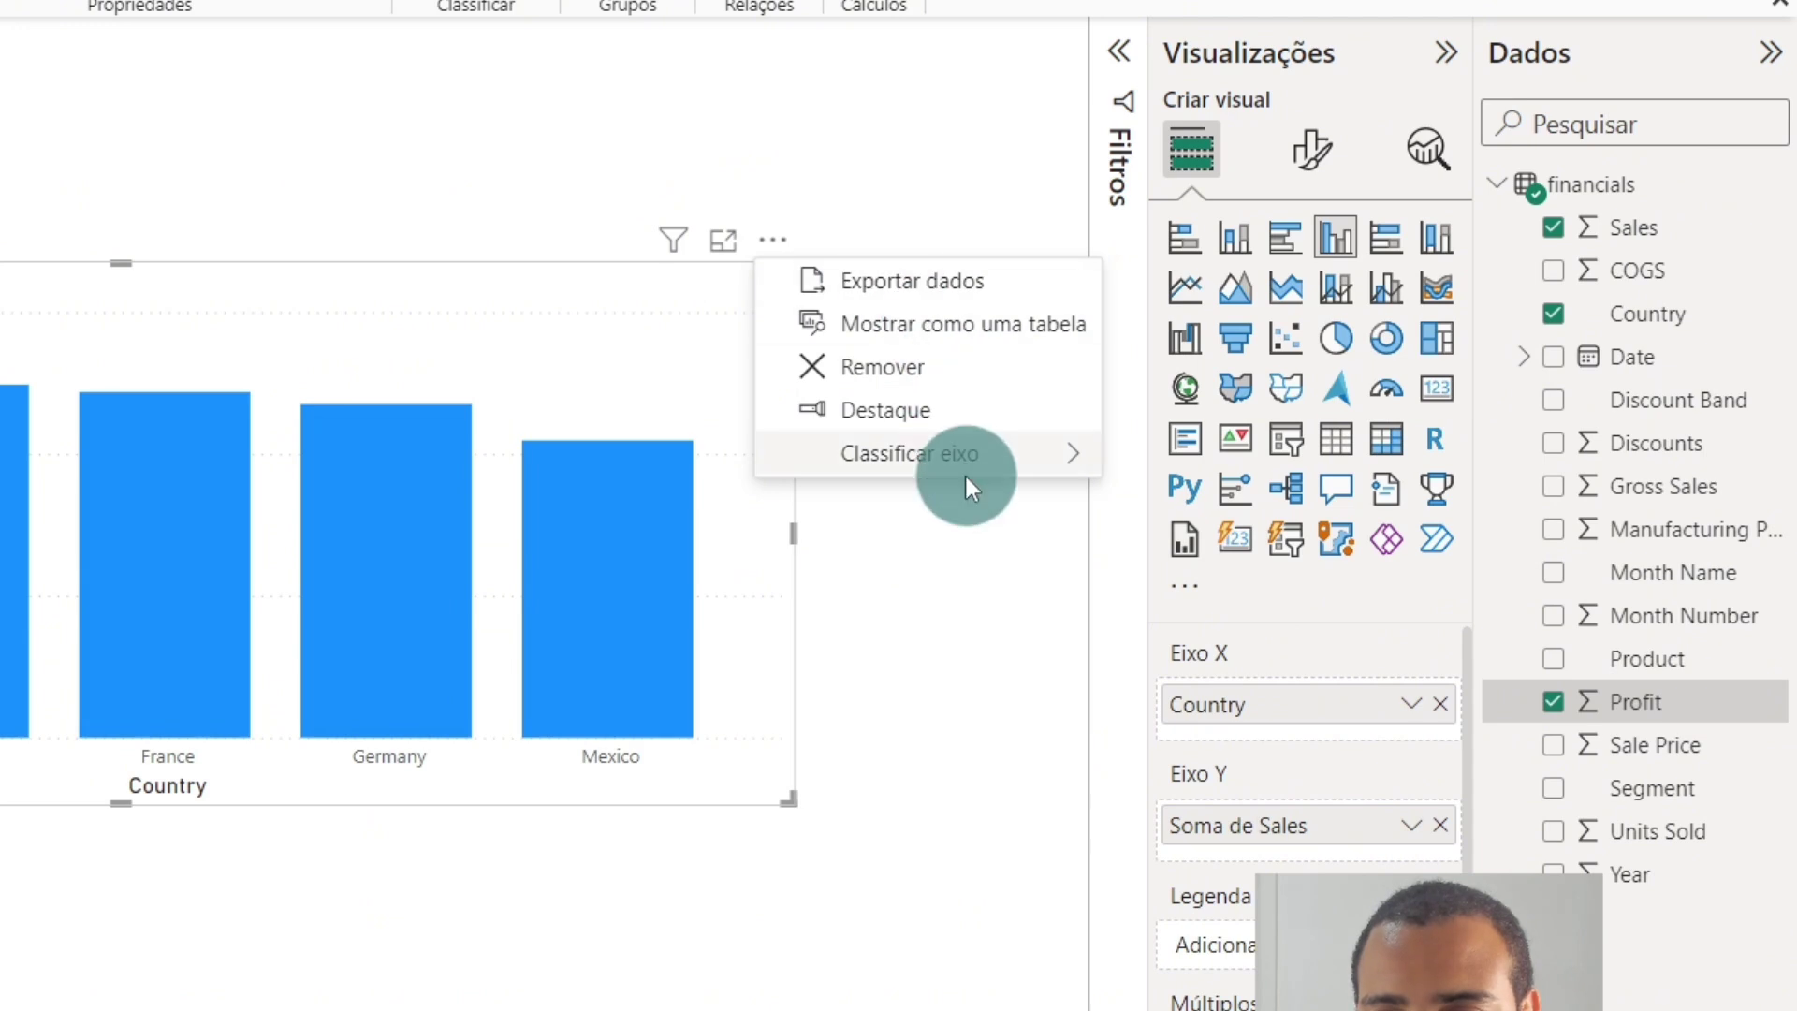
{"action": "left_click", "coordinate": [1234, 456]}
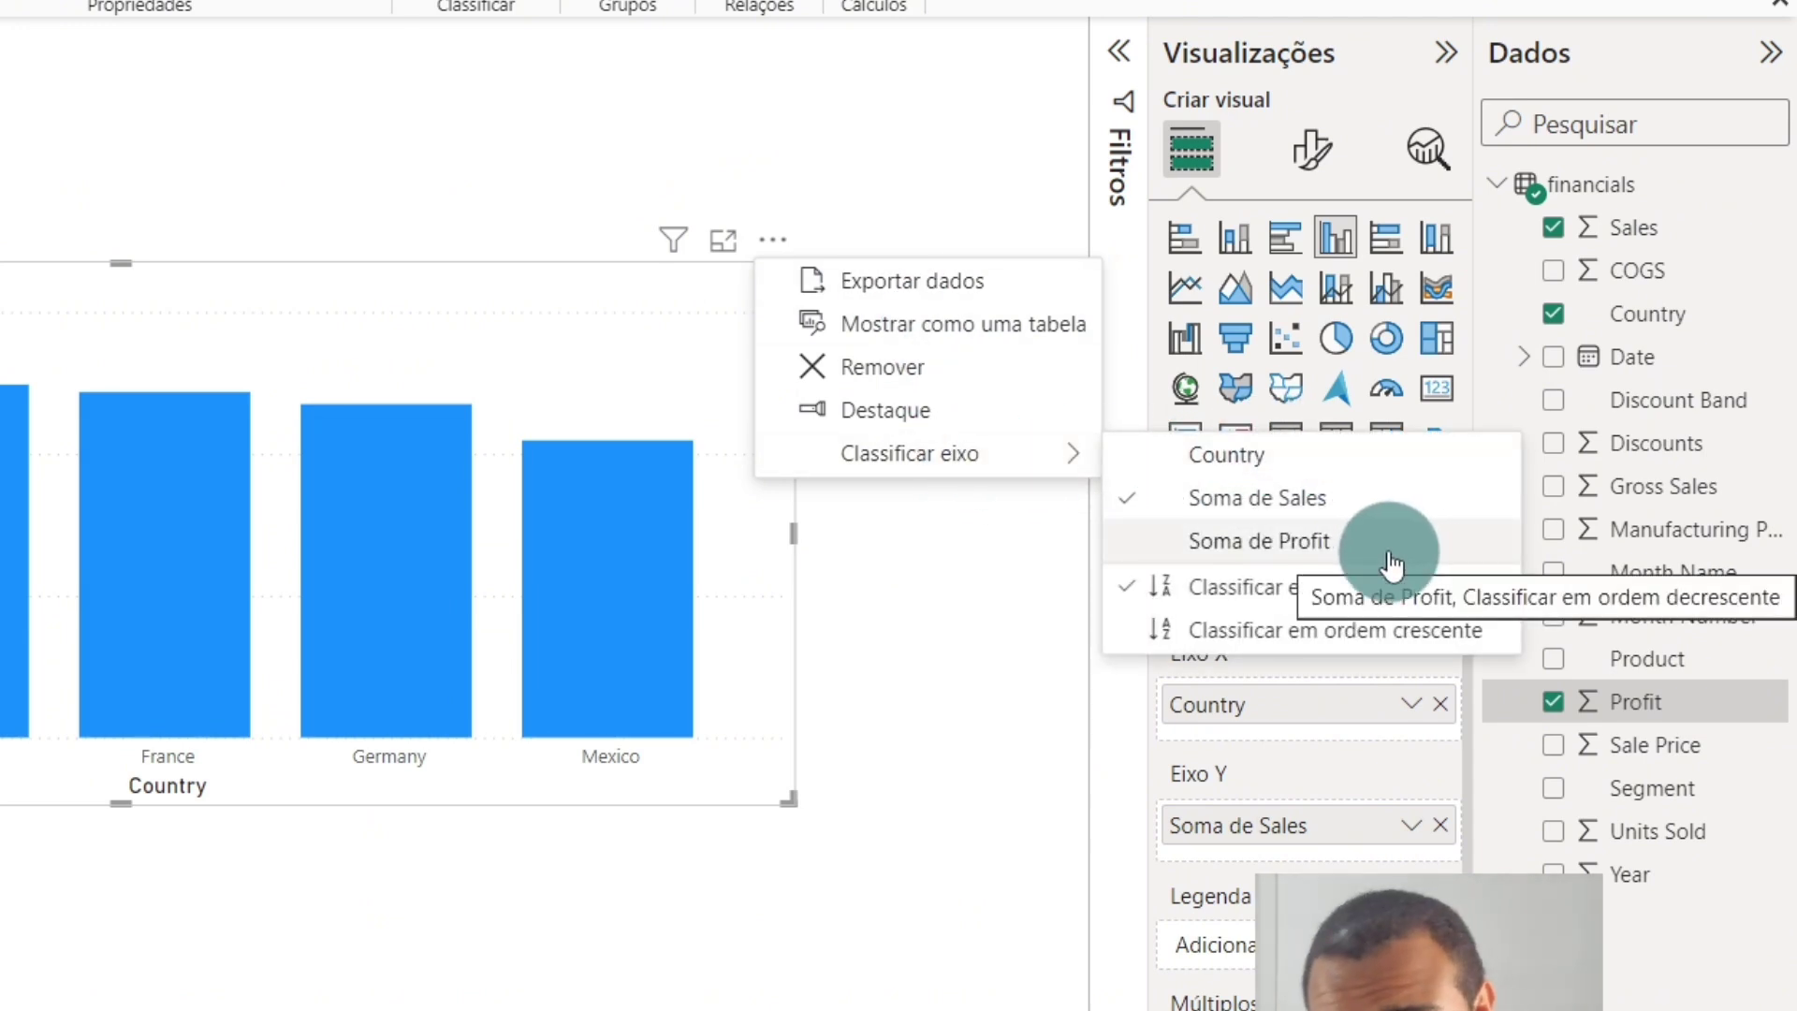
{"action": "left_click", "coordinate": [1390, 554]}
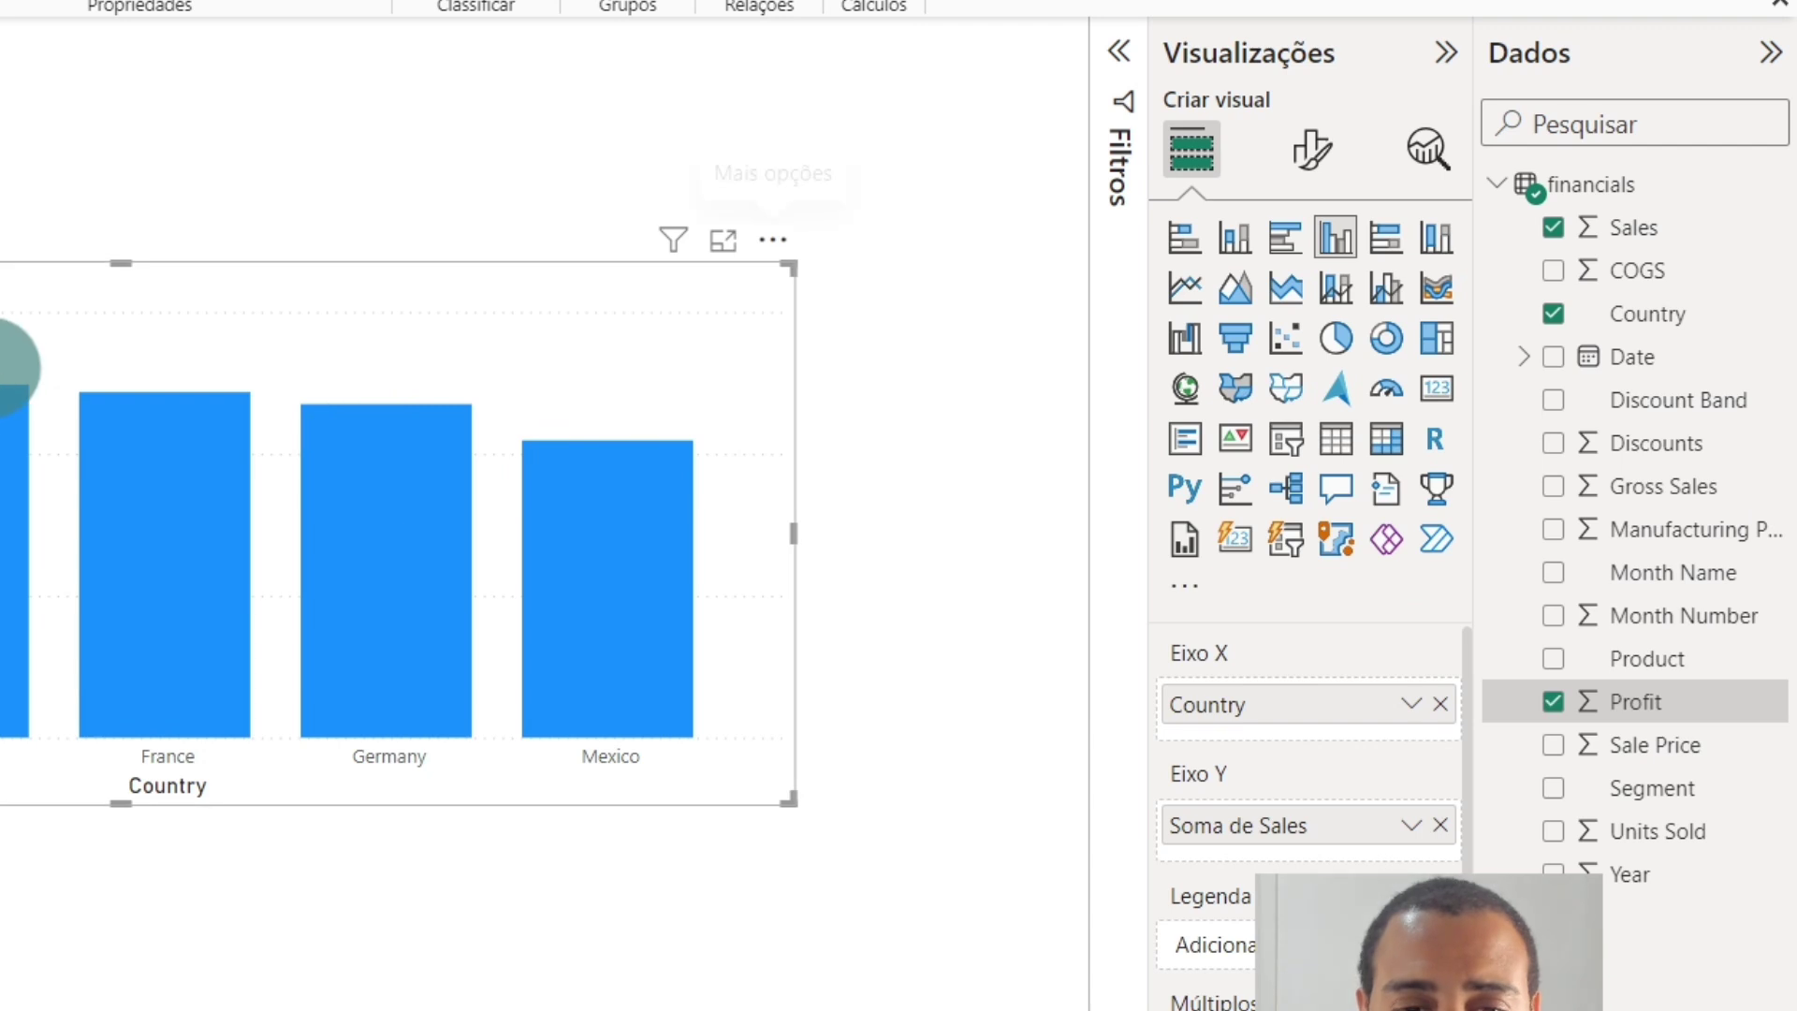
Reverse the sort direction so countries run from Mexico to France
{"action": "left_click", "coordinate": [780, 253]}
{"action": "left_click", "coordinate": [1283, 636]}
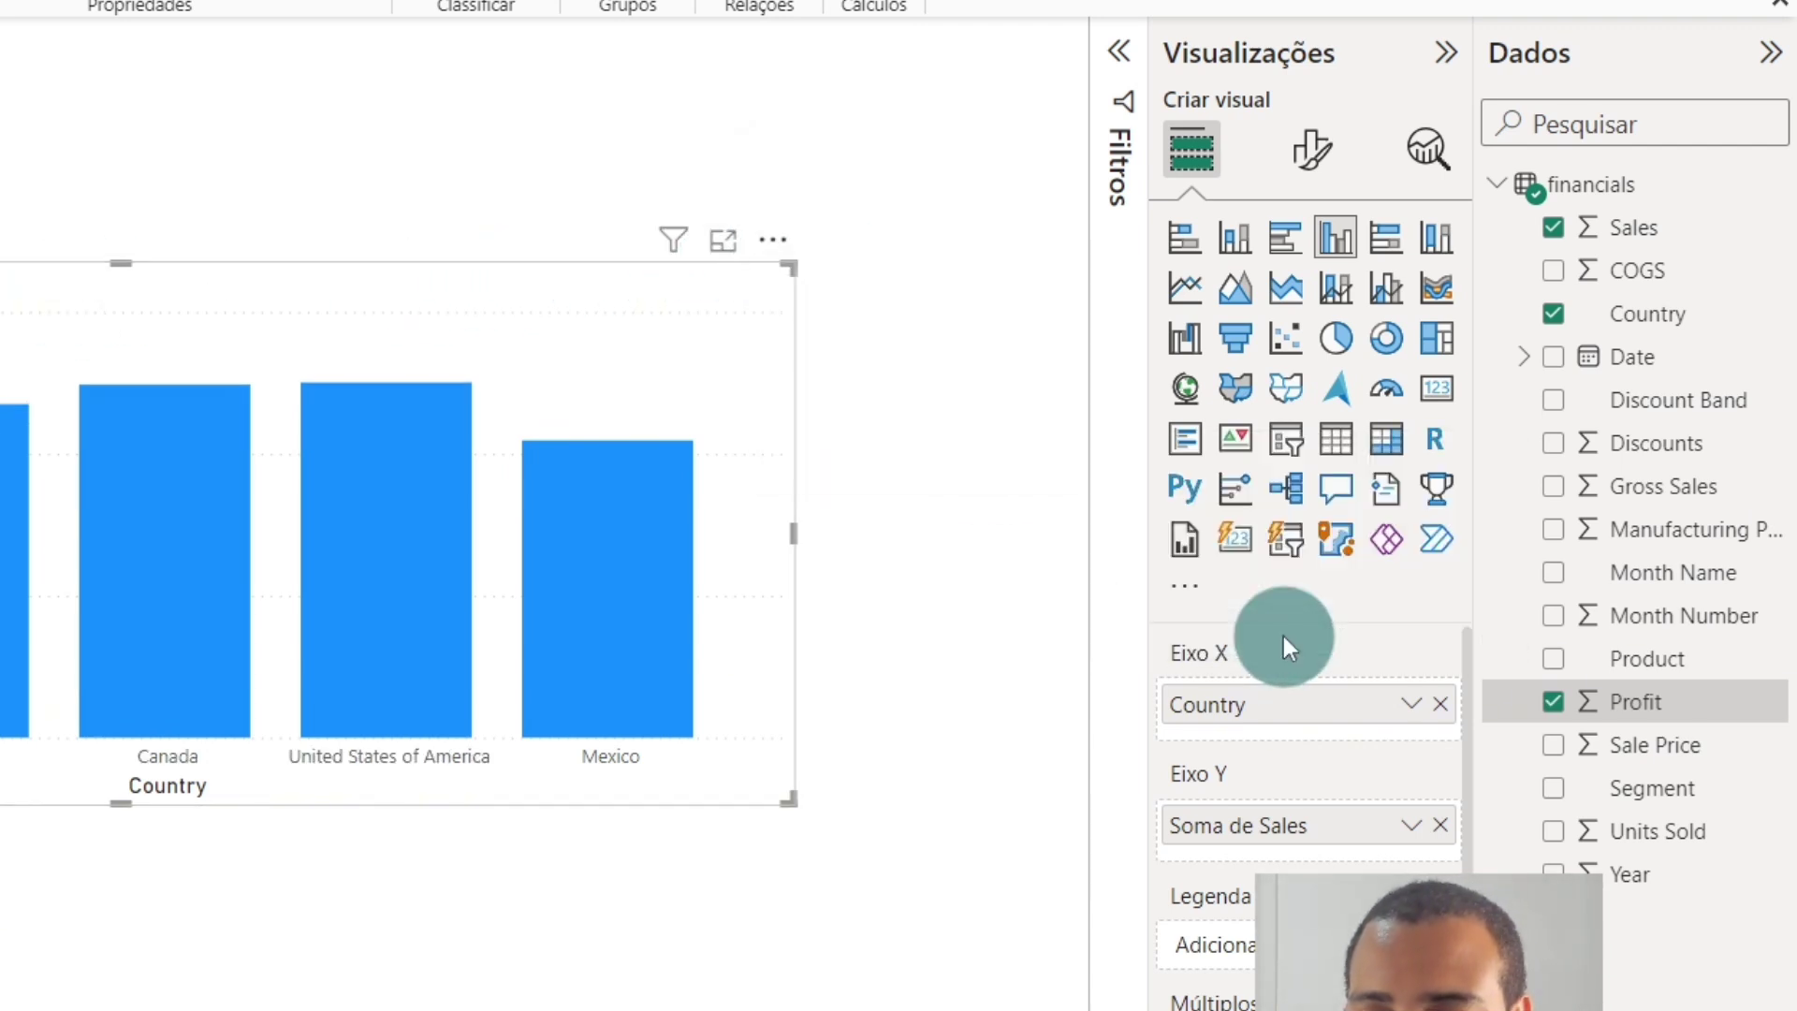
{"action": "scroll", "coordinate": [26, 171], "scroll_direction": "down", "scroll_amount": 3}
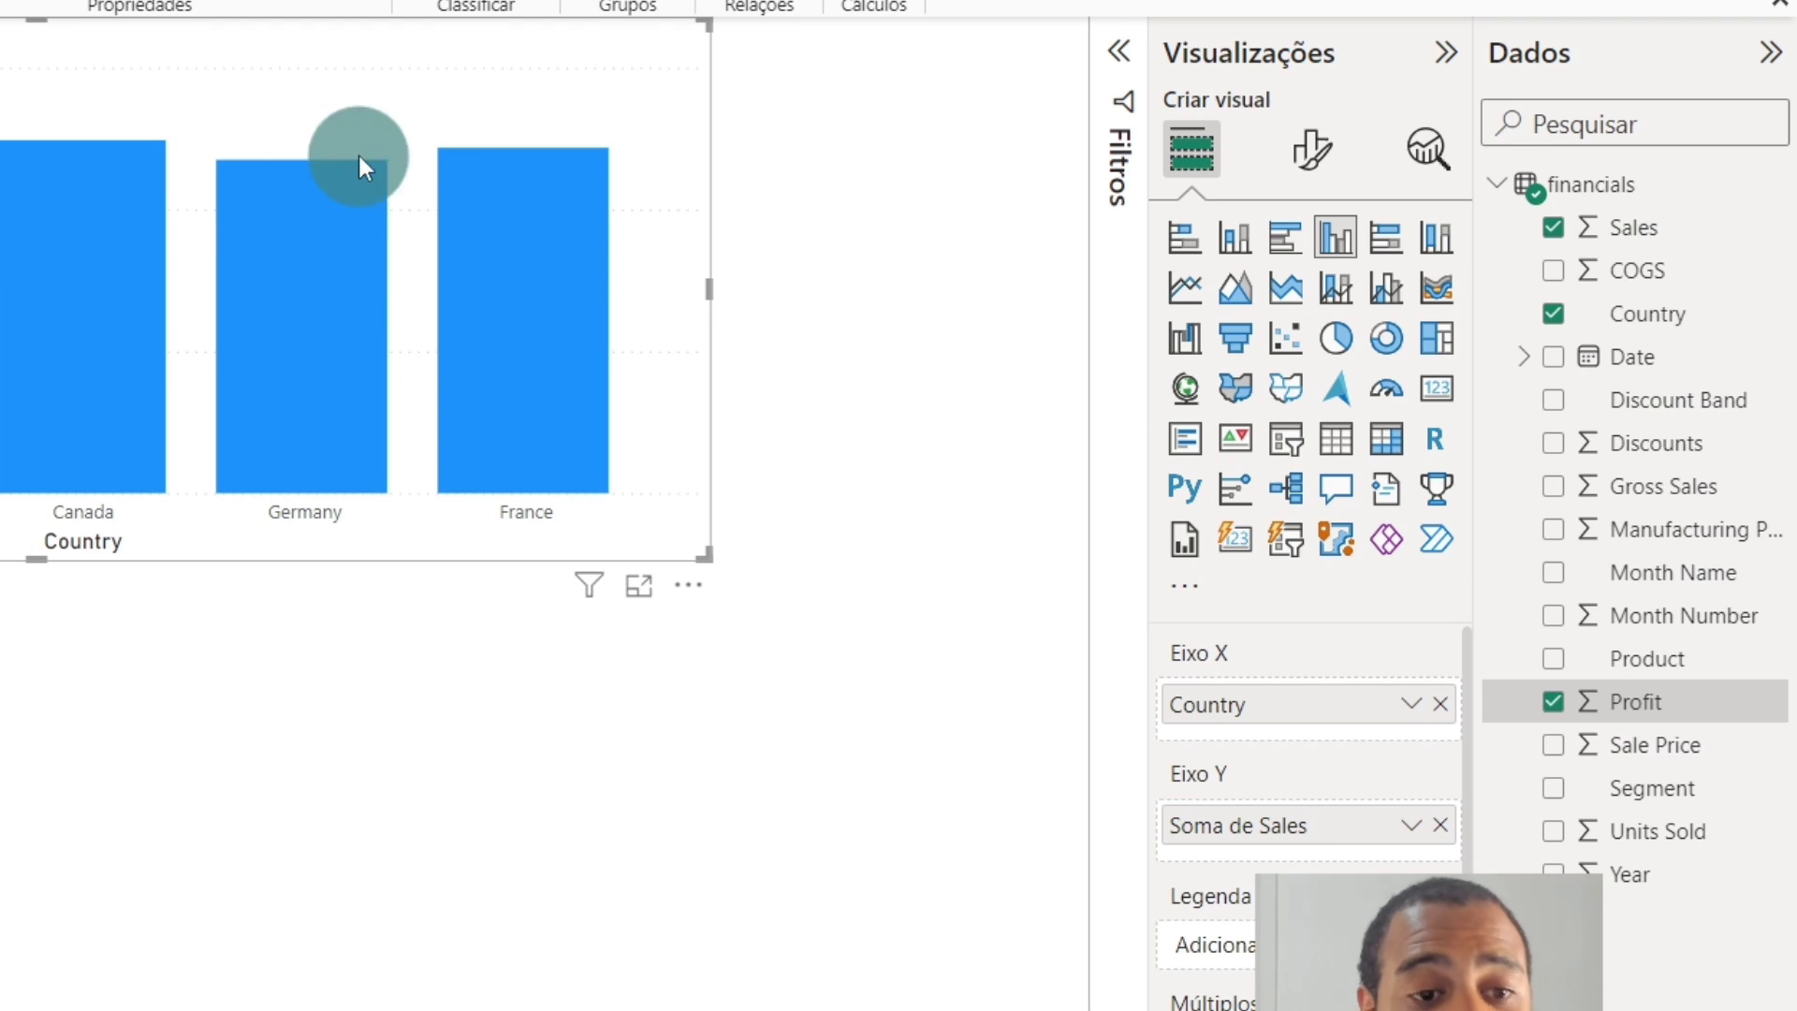
{"action": "scroll", "coordinate": [665, 201], "scroll_direction": "up", "scroll_amount": 2}
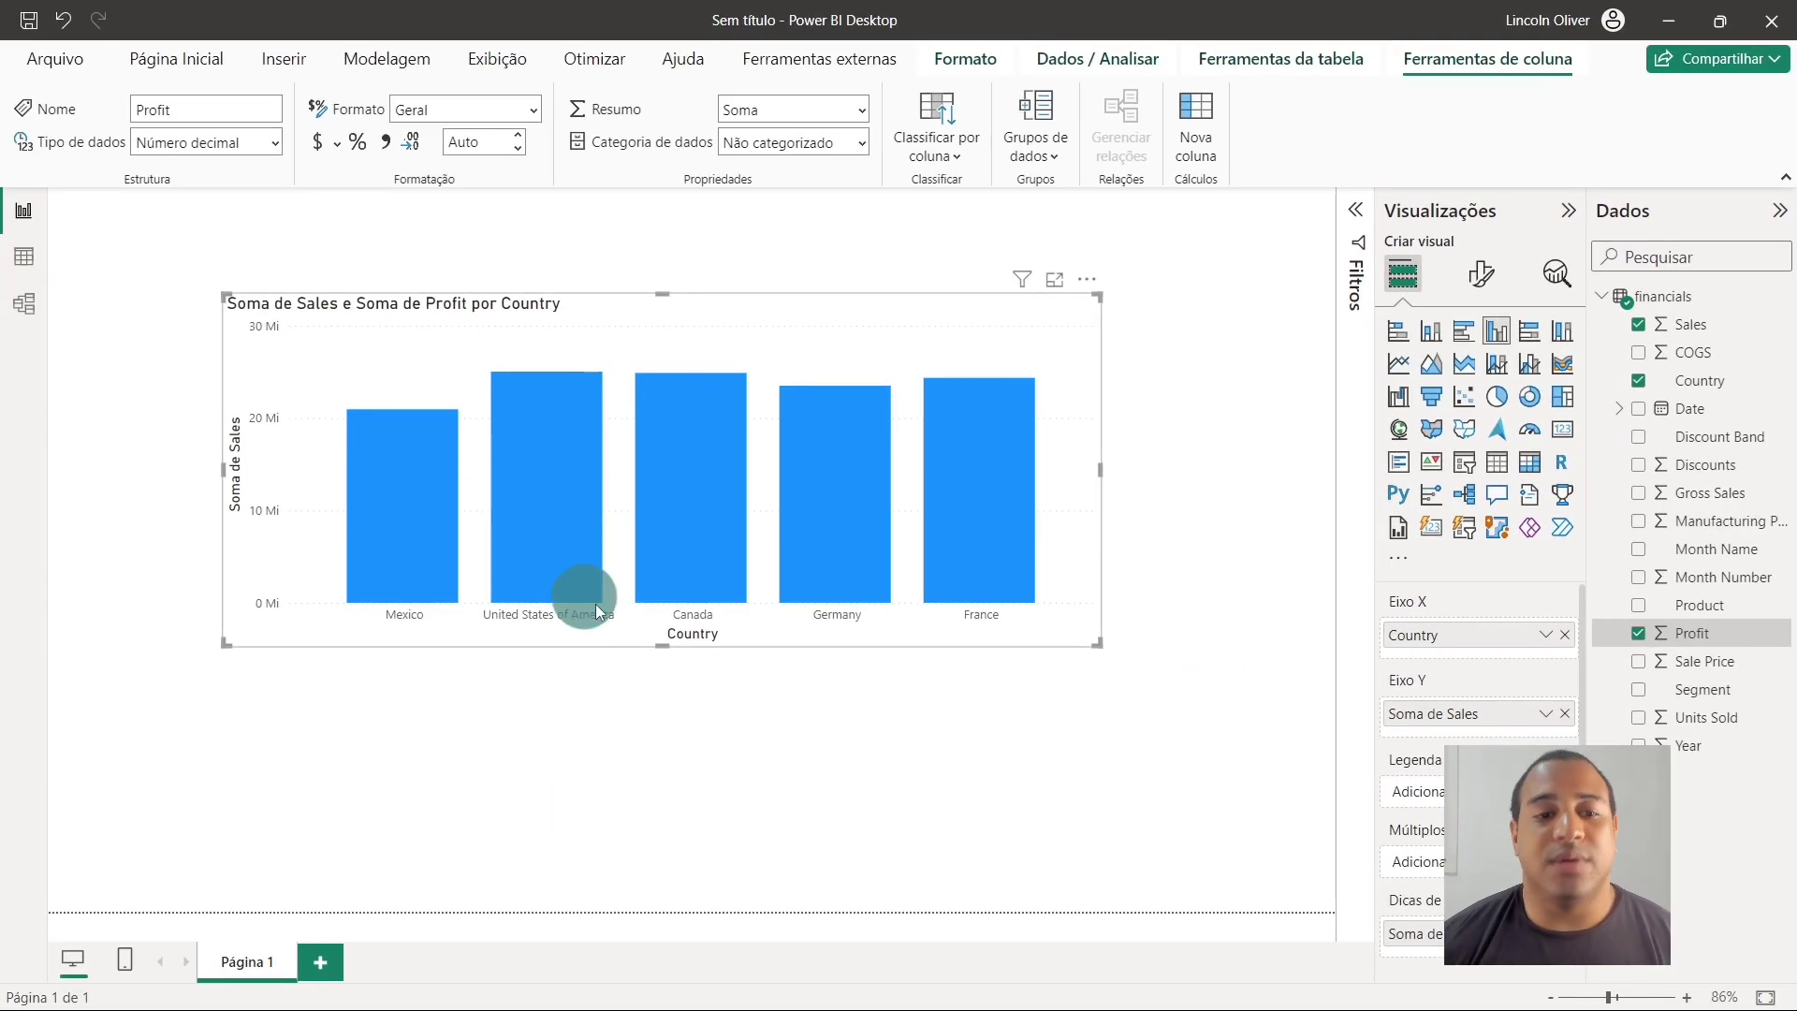
Shift the country chart up the page and add an empty table visual
{"action": "left_click_drag", "start_coordinate": [694, 304], "coordinate": [722, 298]}
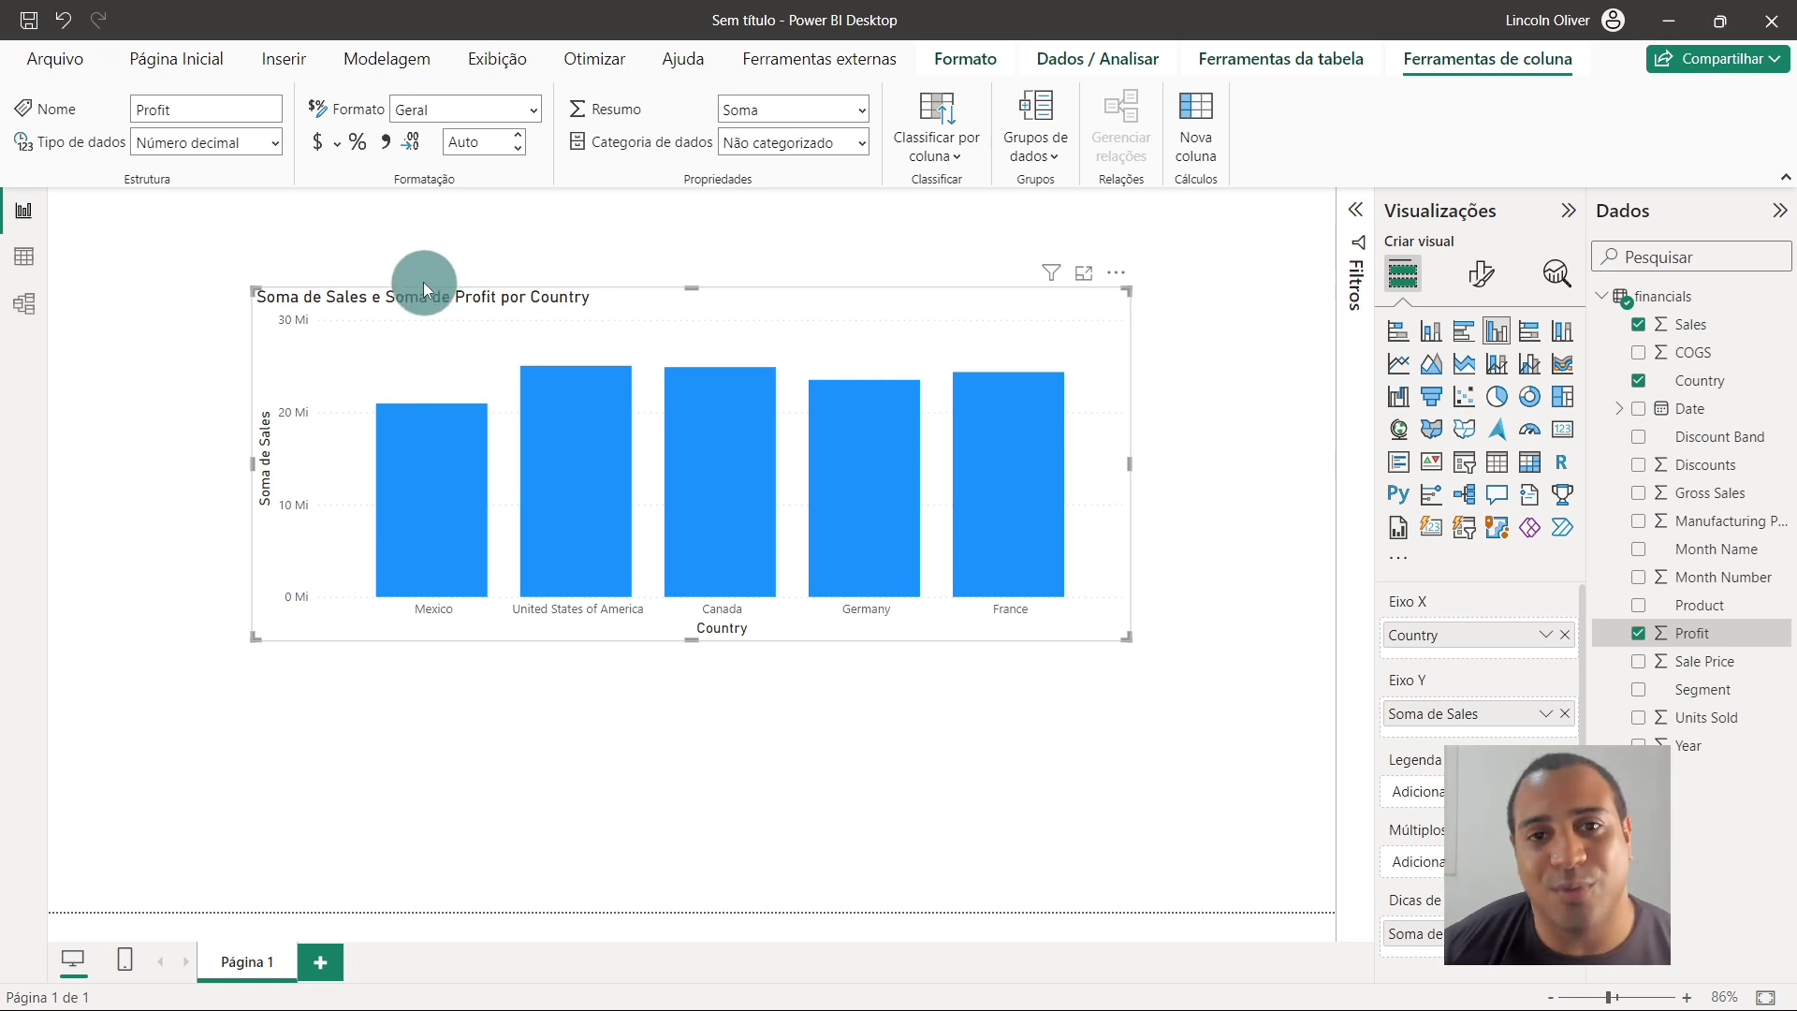
{"action": "left_click_drag", "start_coordinate": [728, 301], "coordinate": [717, 240]}
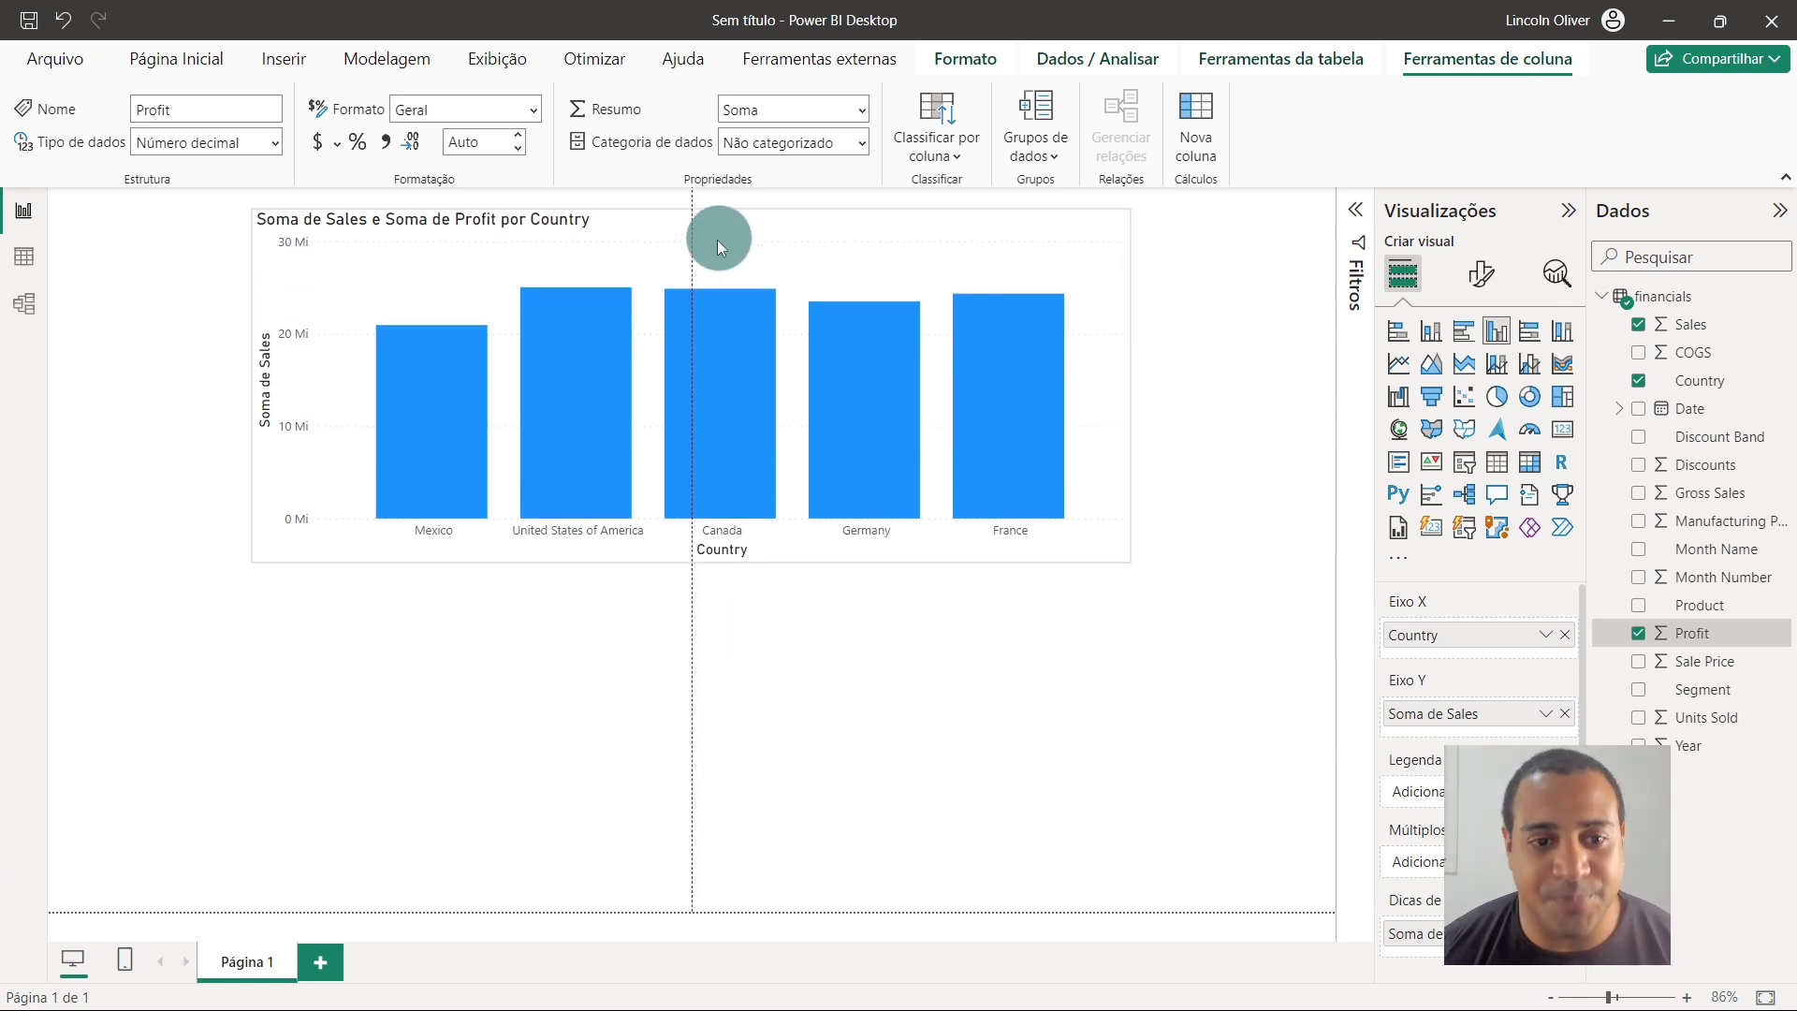
{"action": "left_click", "coordinate": [1196, 623]}
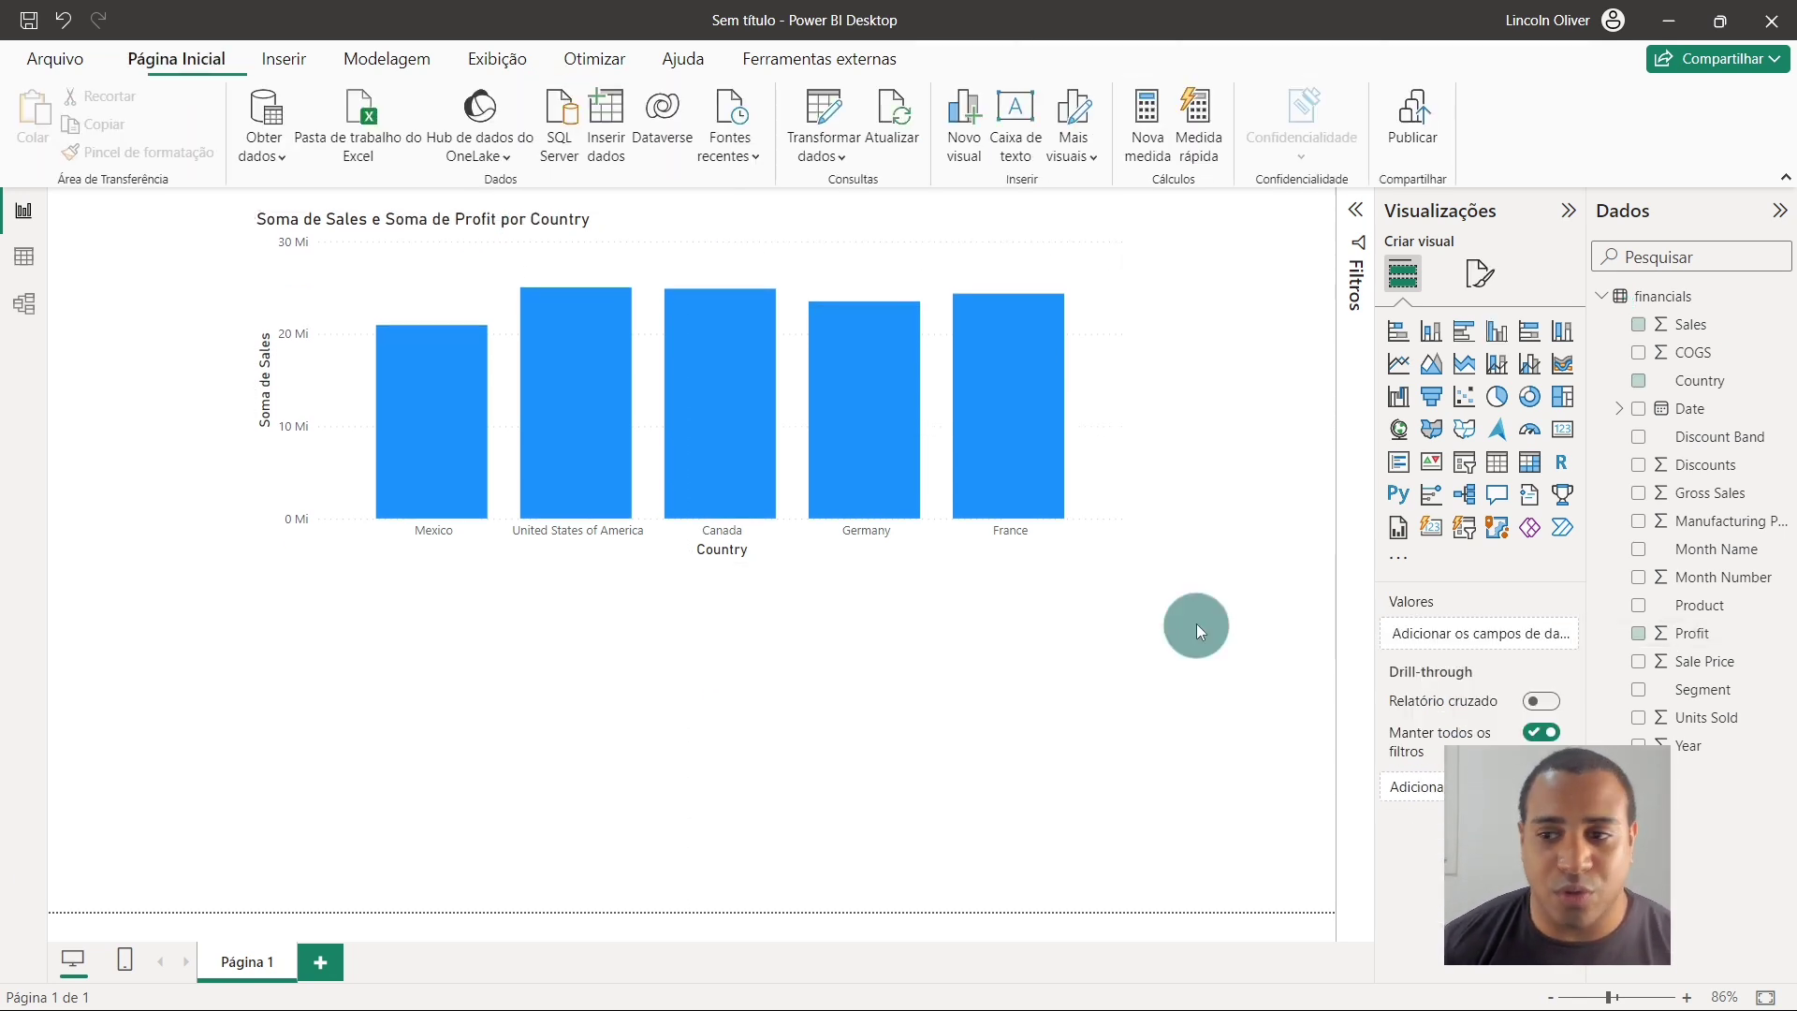
{"action": "left_click", "coordinate": [1496, 461]}
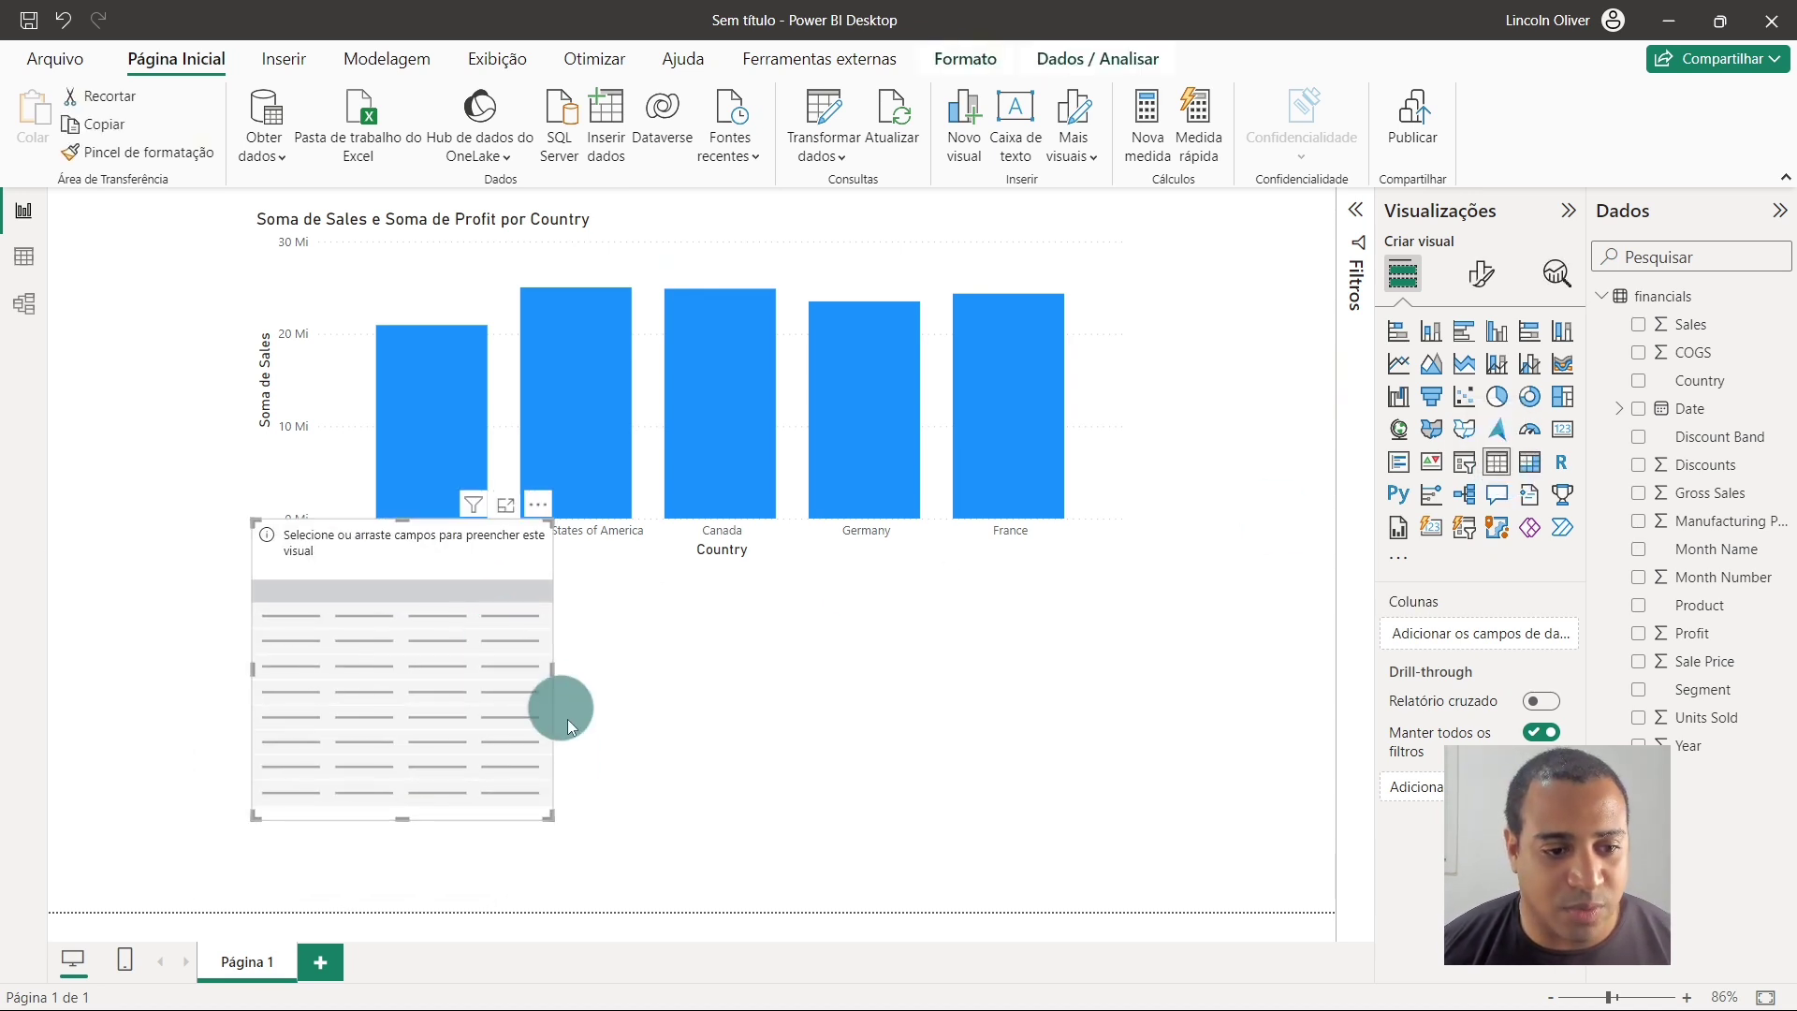
Widen the table, place it directly below the chart, and add the Country field
{"action": "left_click_drag", "start_coordinate": [500, 810], "coordinate": [1245, 832]}
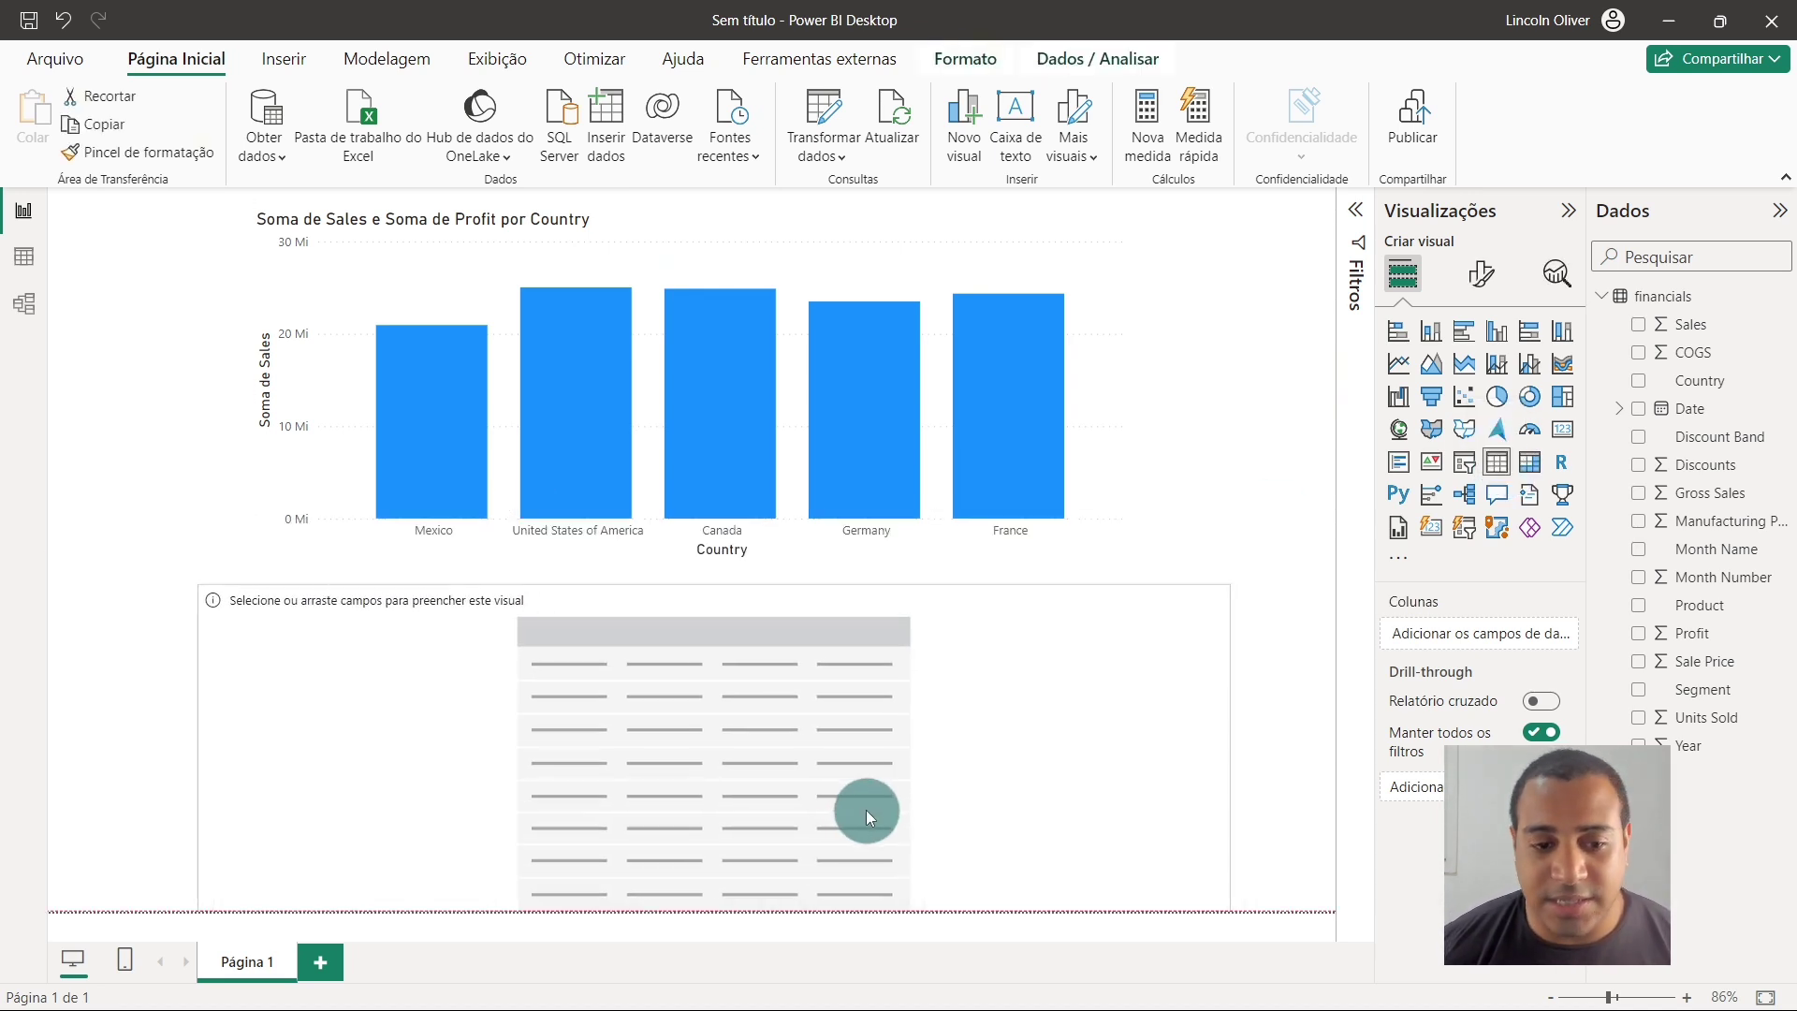
{"action": "left_click_drag", "start_coordinate": [867, 810], "coordinate": [904, 746]}
{"action": "left_click", "coordinate": [1655, 388]}
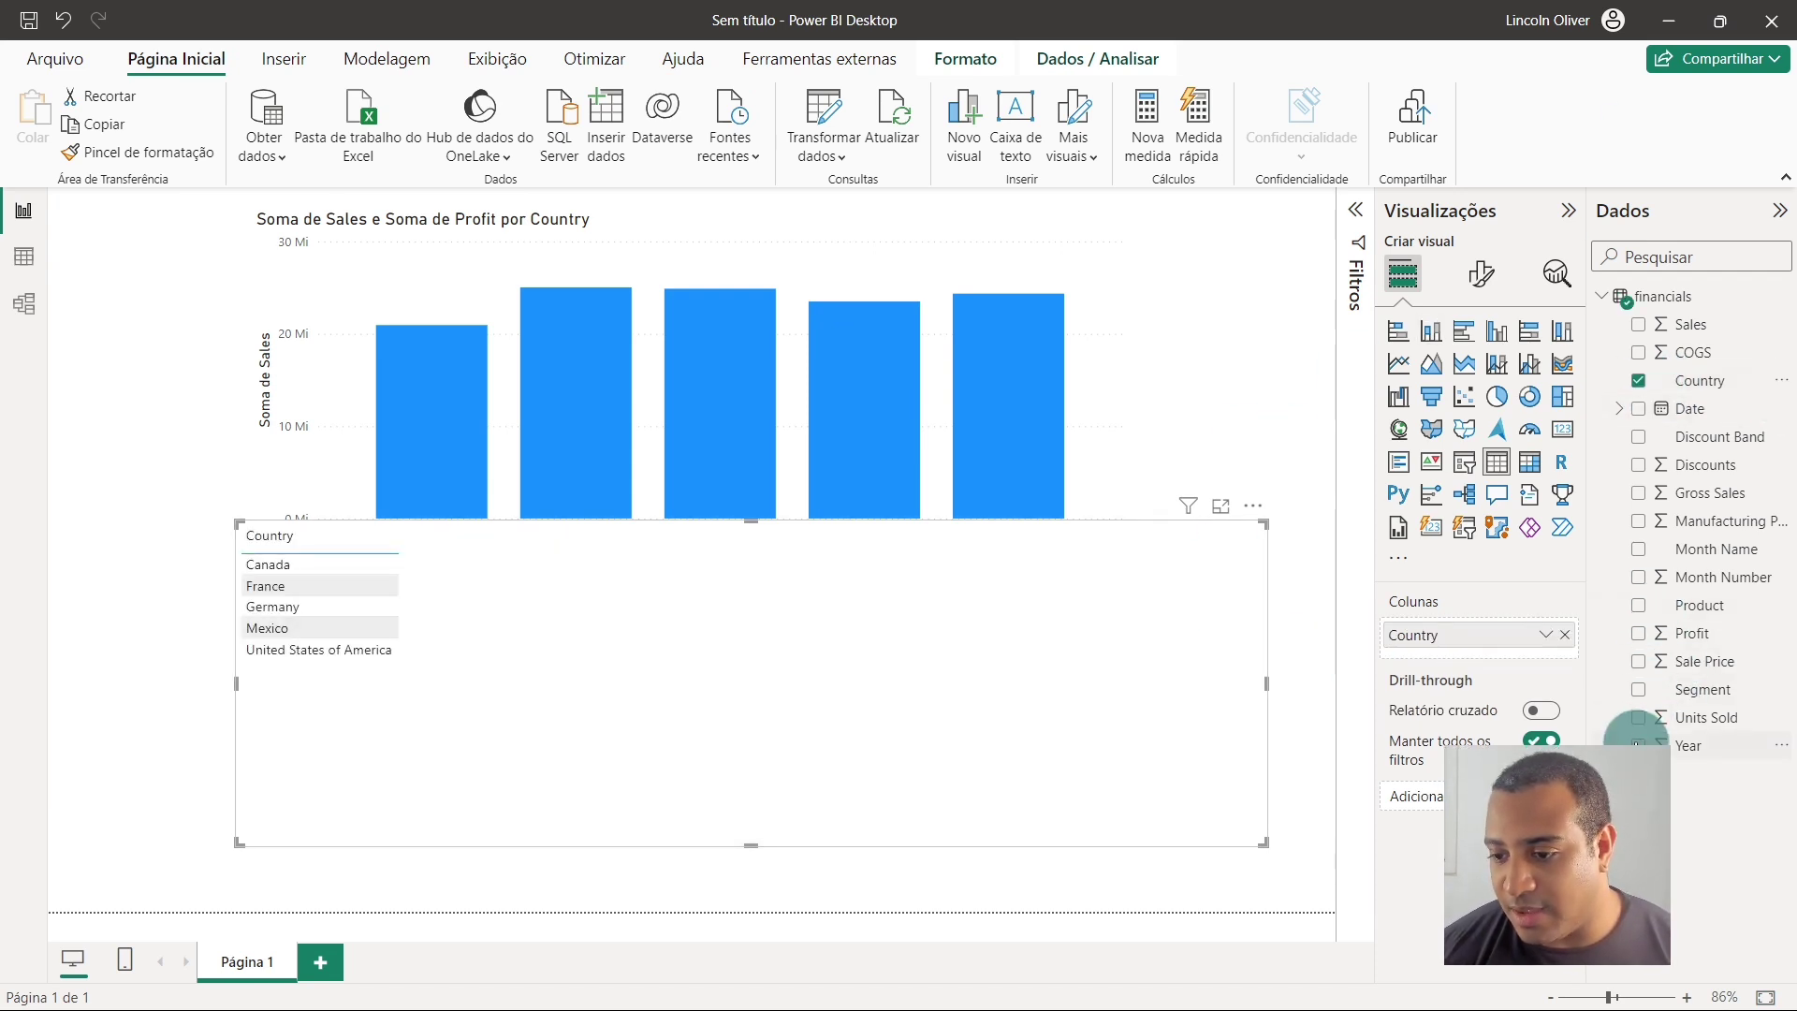
Add Year and Month Number to the table, setting both to Não resumir
{"action": "left_click", "coordinate": [1637, 745]}
{"action": "left_click", "coordinate": [1638, 577]}
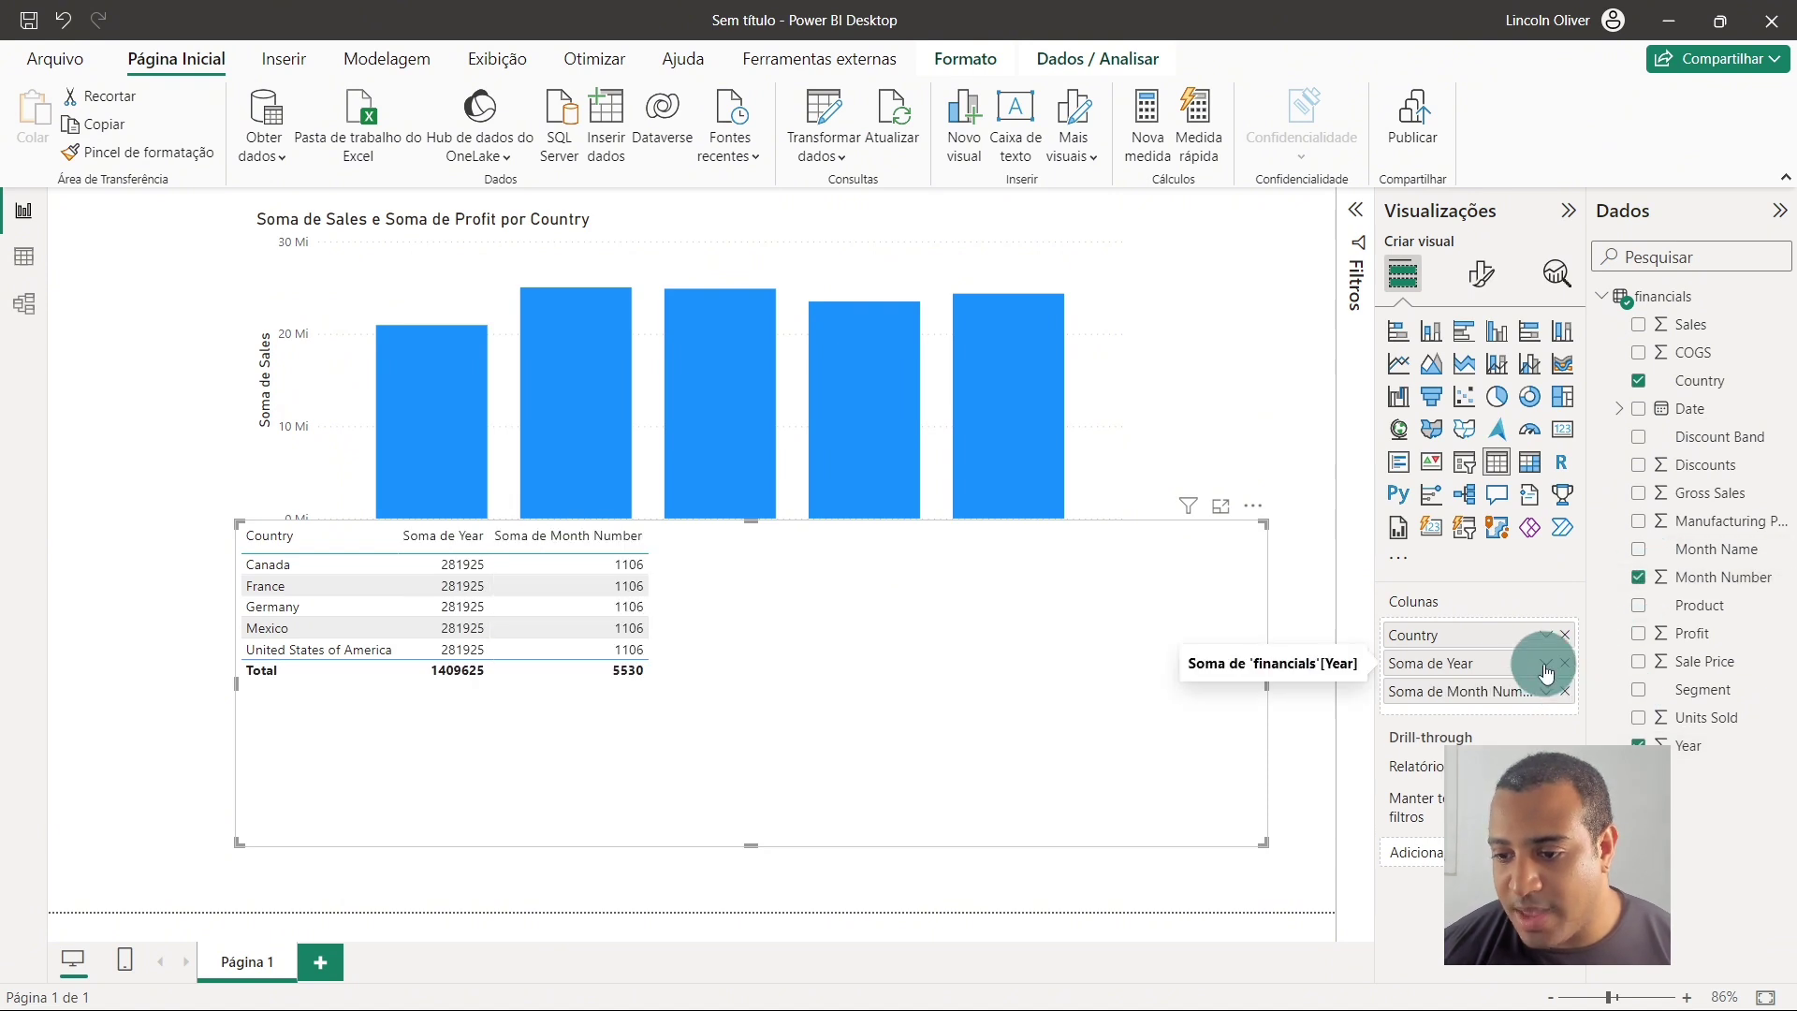
{"action": "left_click", "coordinate": [1546, 663]}
{"action": "left_click", "coordinate": [1392, 349]}
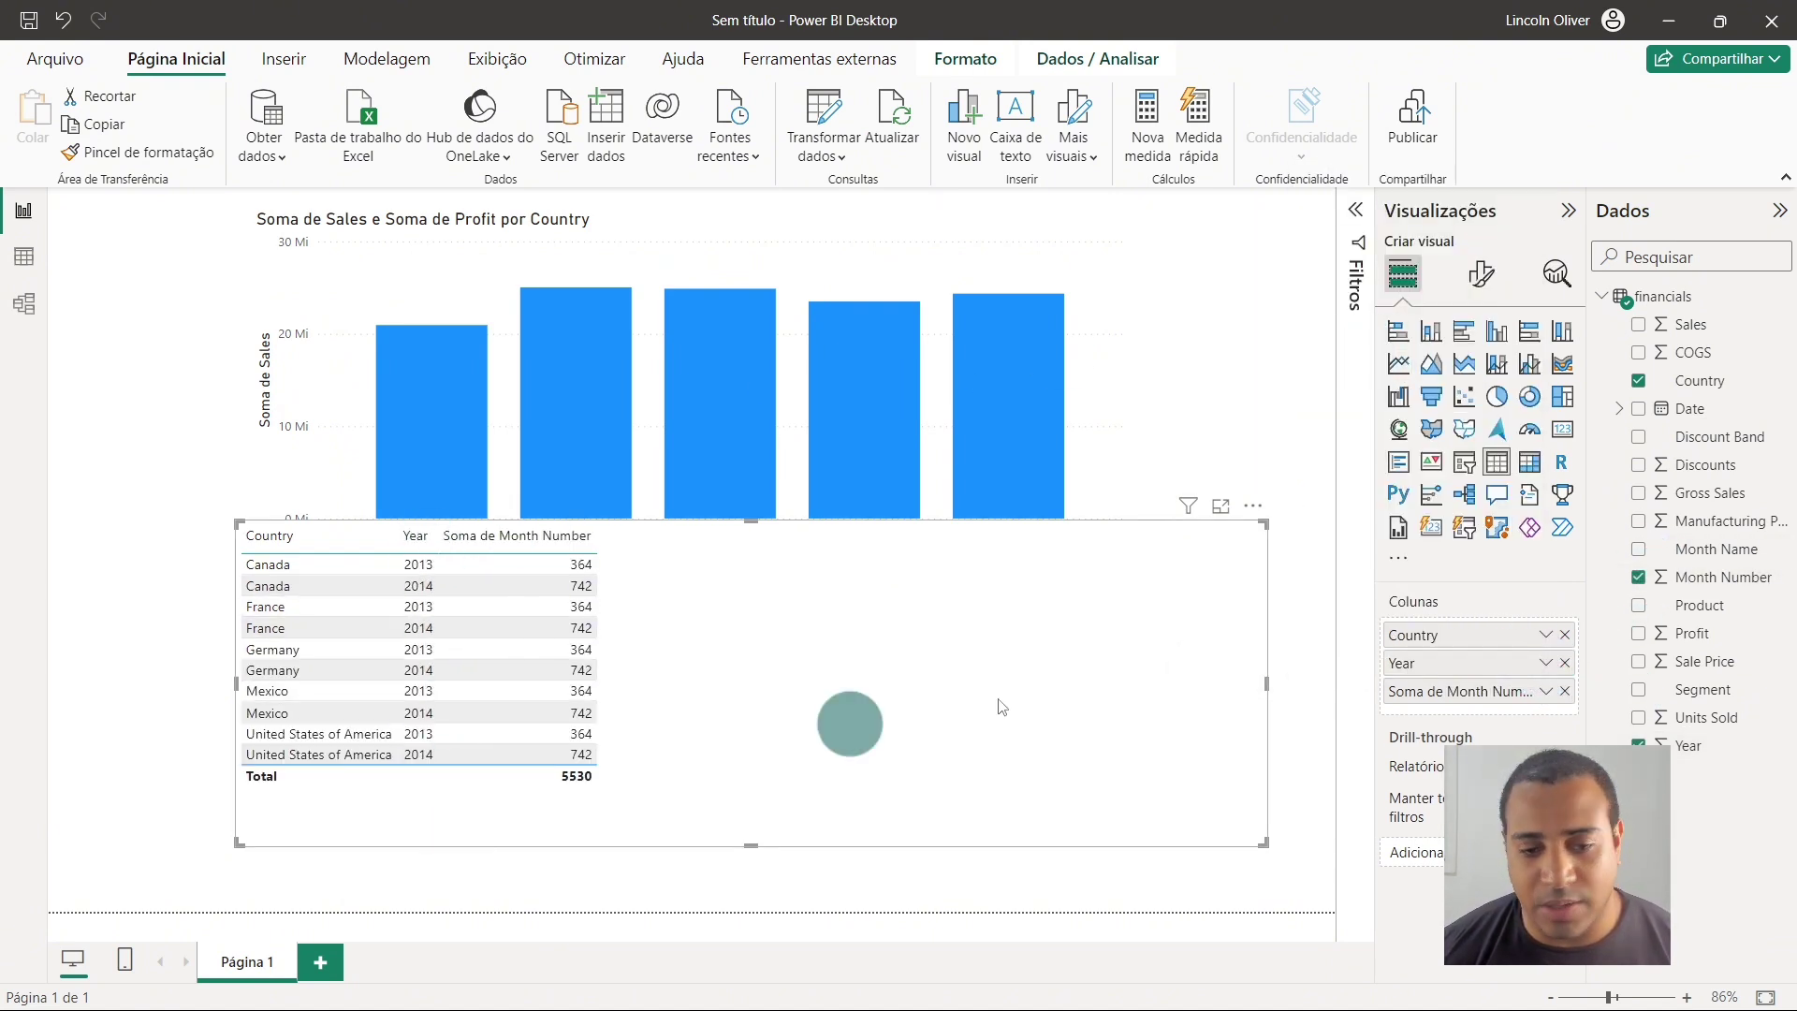
{"action": "left_click", "coordinate": [1545, 690]}
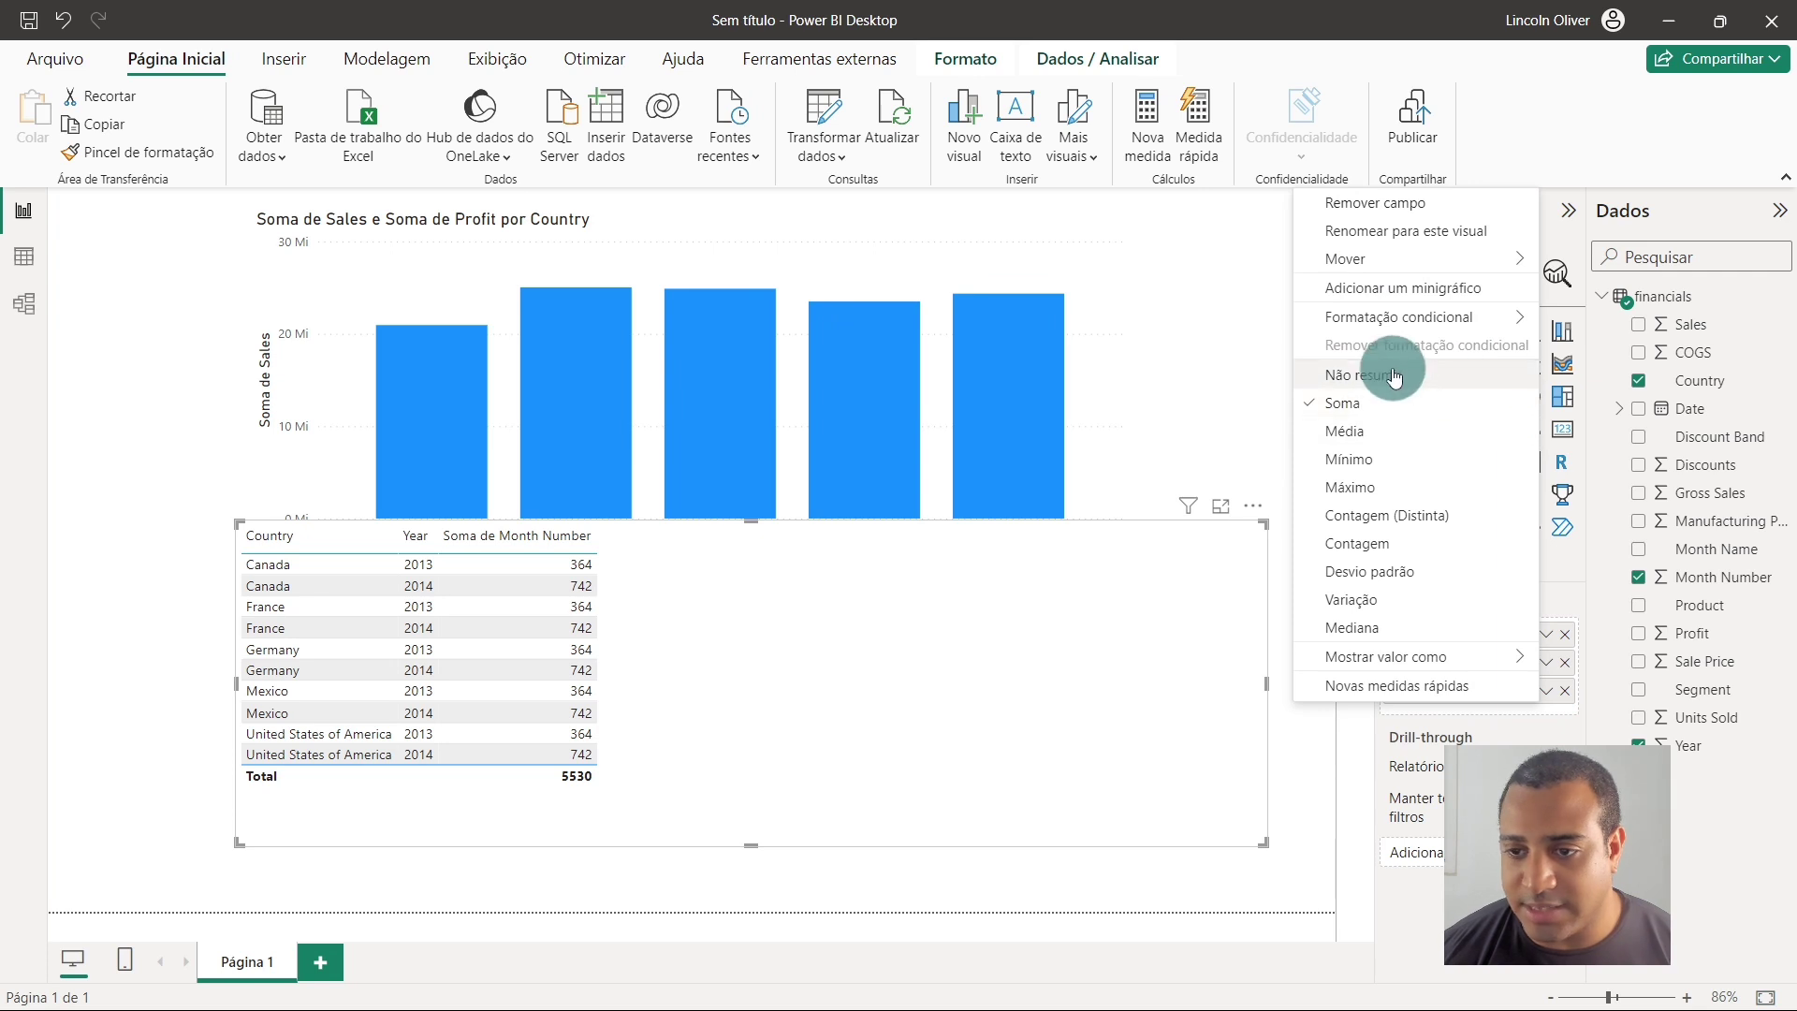
{"action": "left_click", "coordinate": [1363, 375]}
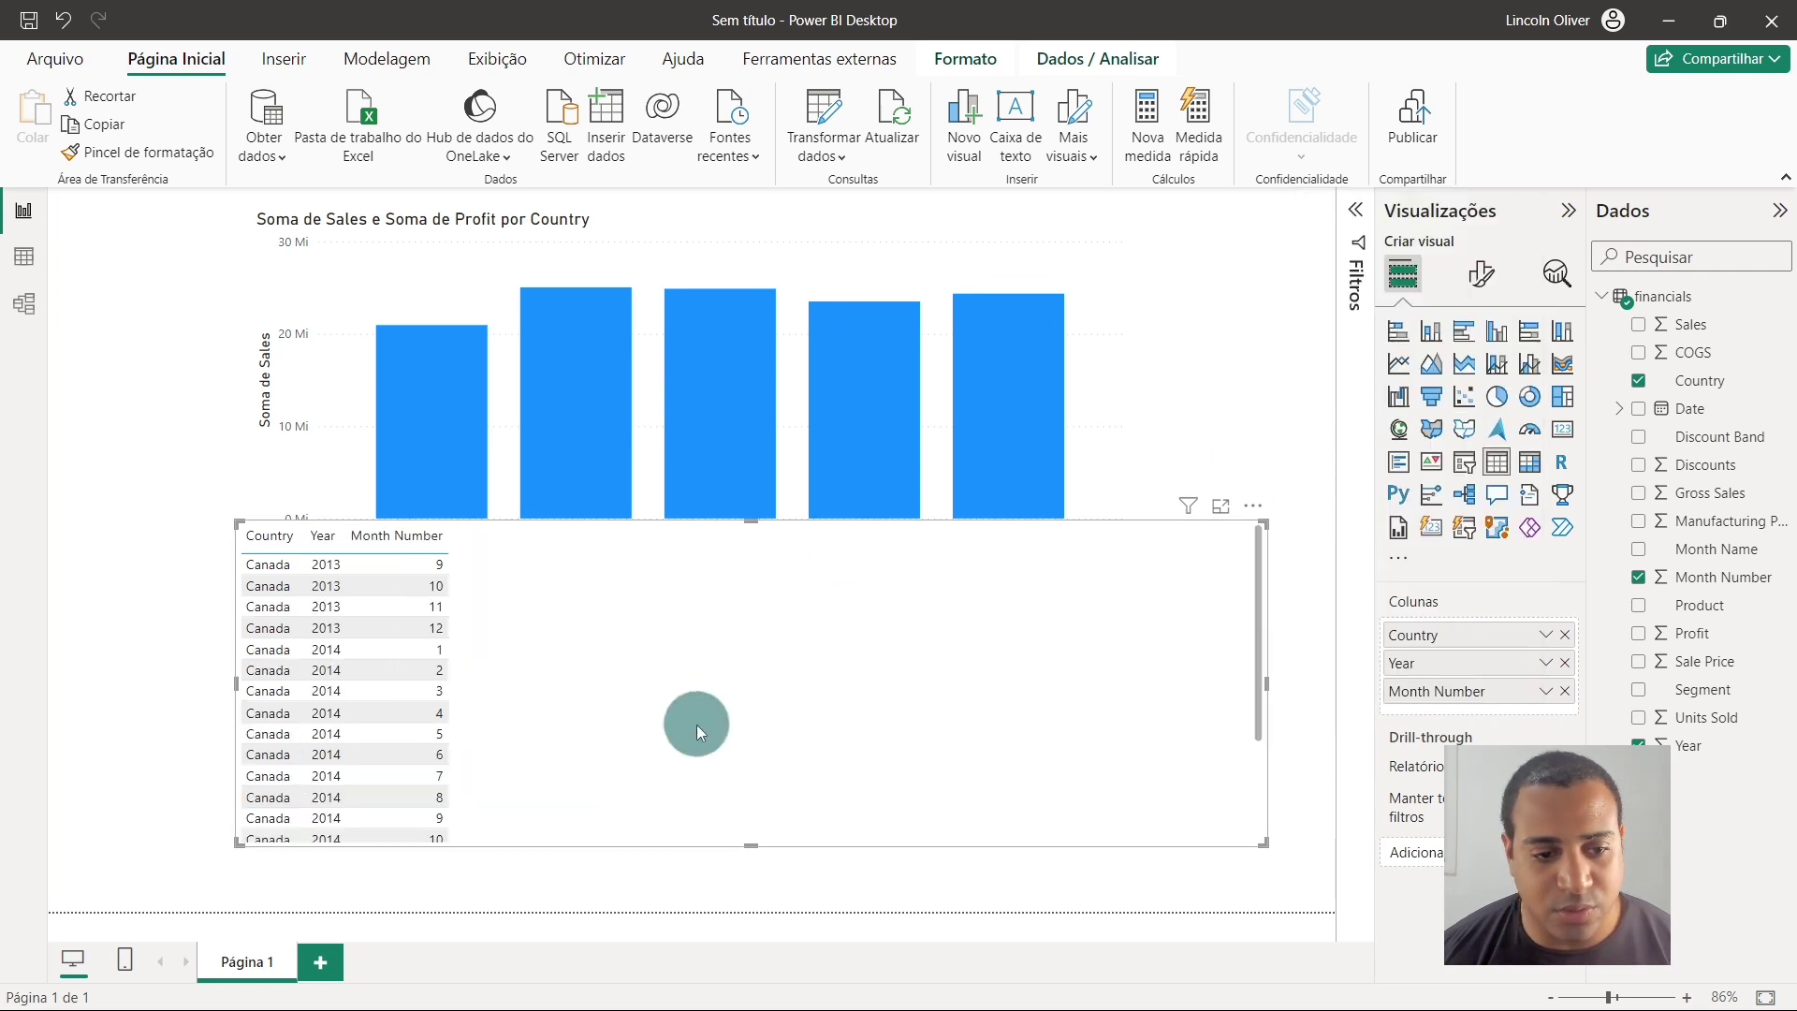
Add Sales to the table, nudge it, and sort by Soma de Sales highest first
{"action": "left_click", "coordinate": [1654, 337]}
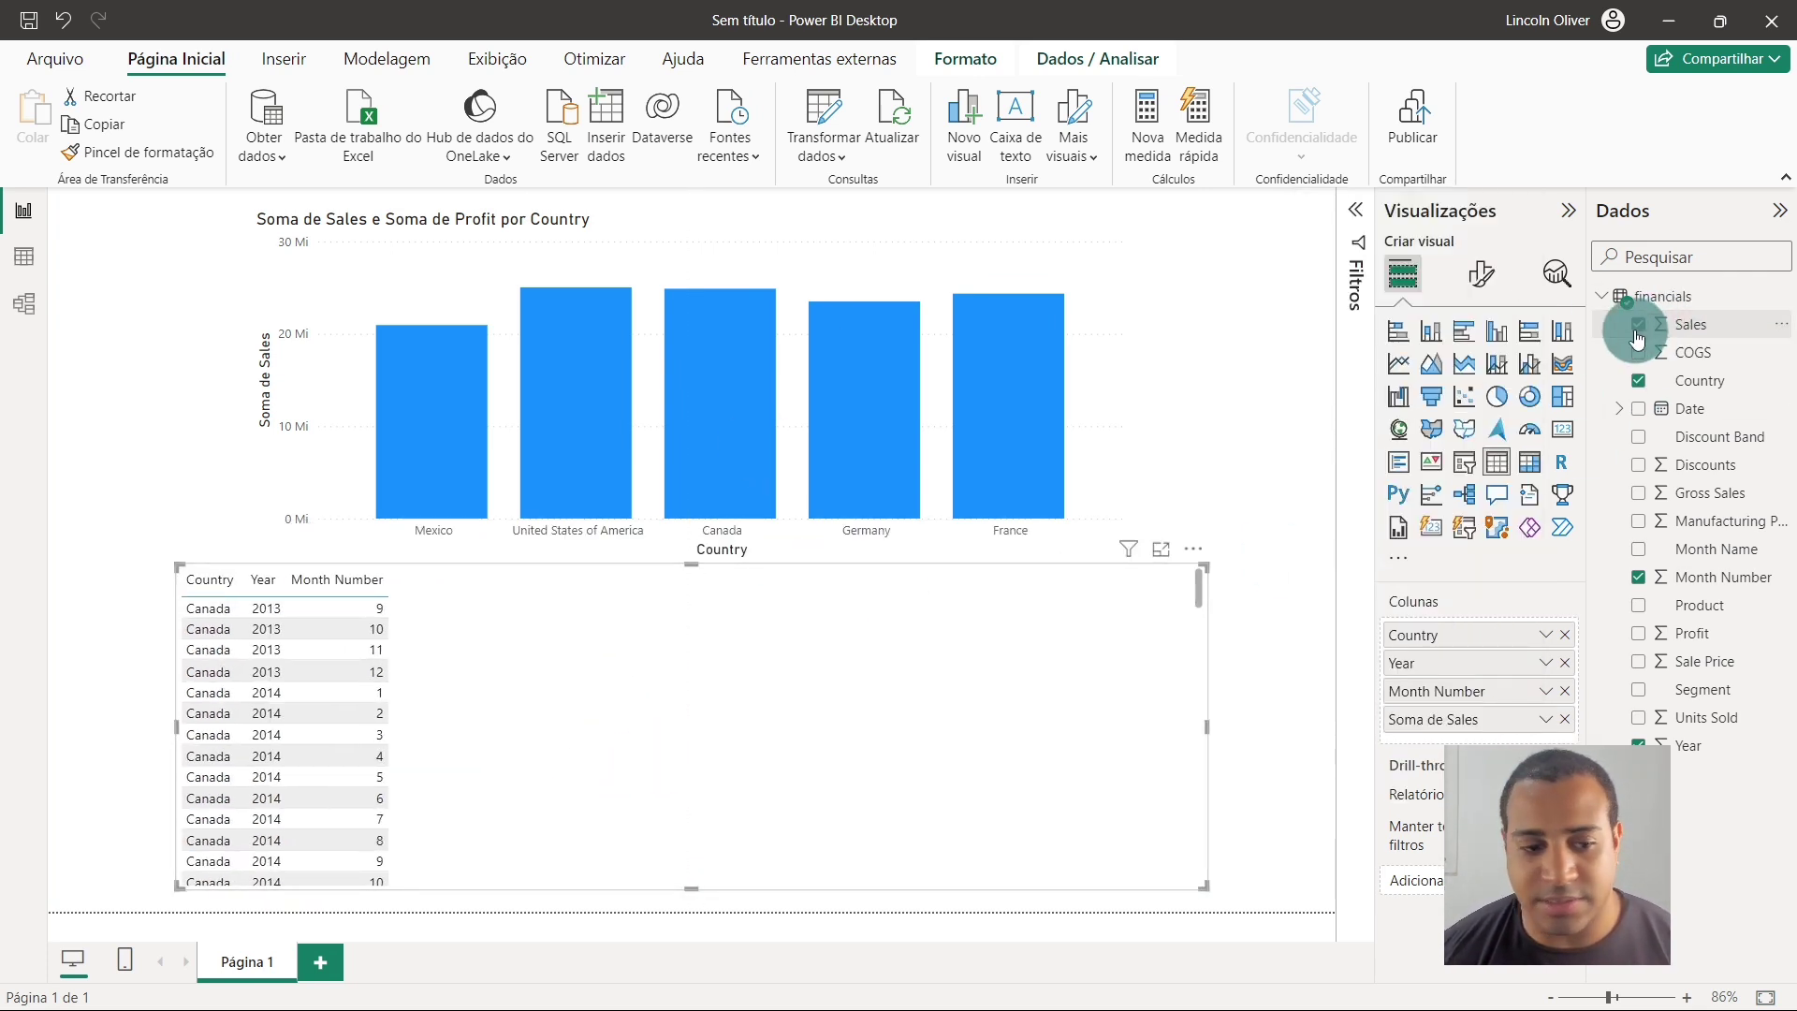
{"action": "left_click_drag", "start_coordinate": [657, 715], "coordinate": [702, 704]}
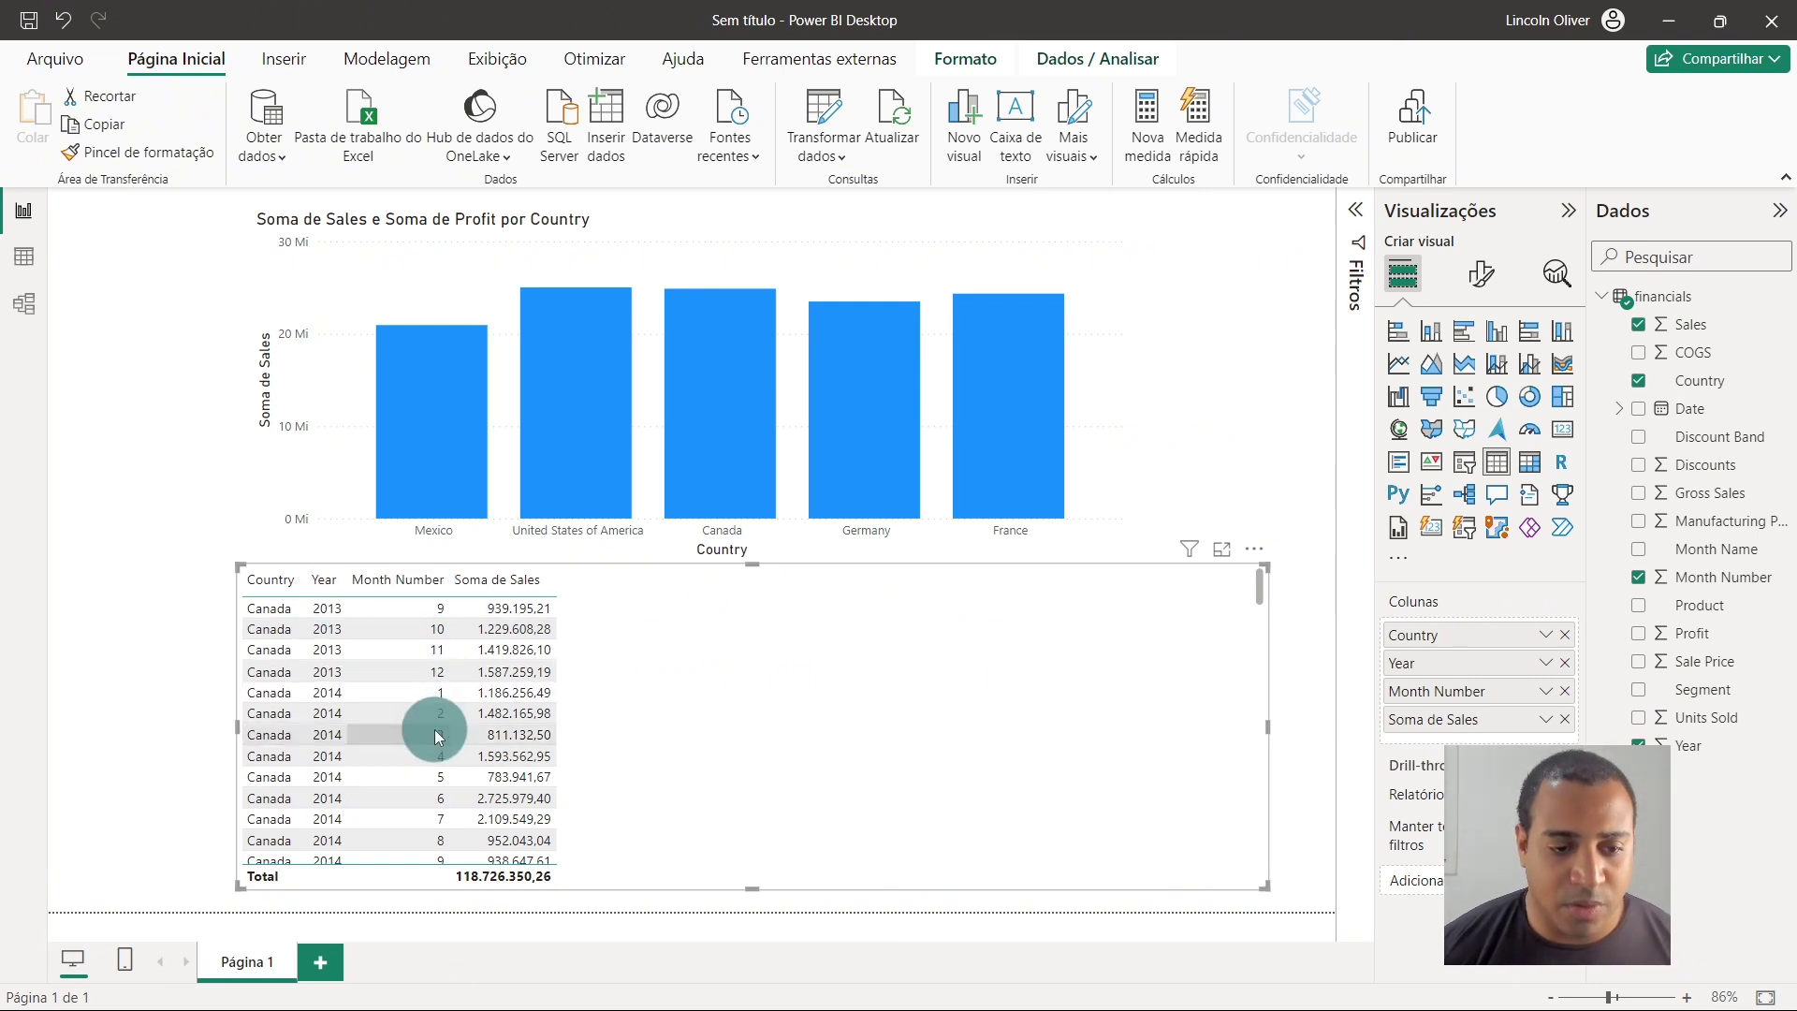
{"action": "scroll", "coordinate": [446, 770], "scroll_direction": "down", "scroll_amount": 2}
{"action": "scroll", "coordinate": [442, 777], "scroll_direction": "up", "scroll_amount": 2}
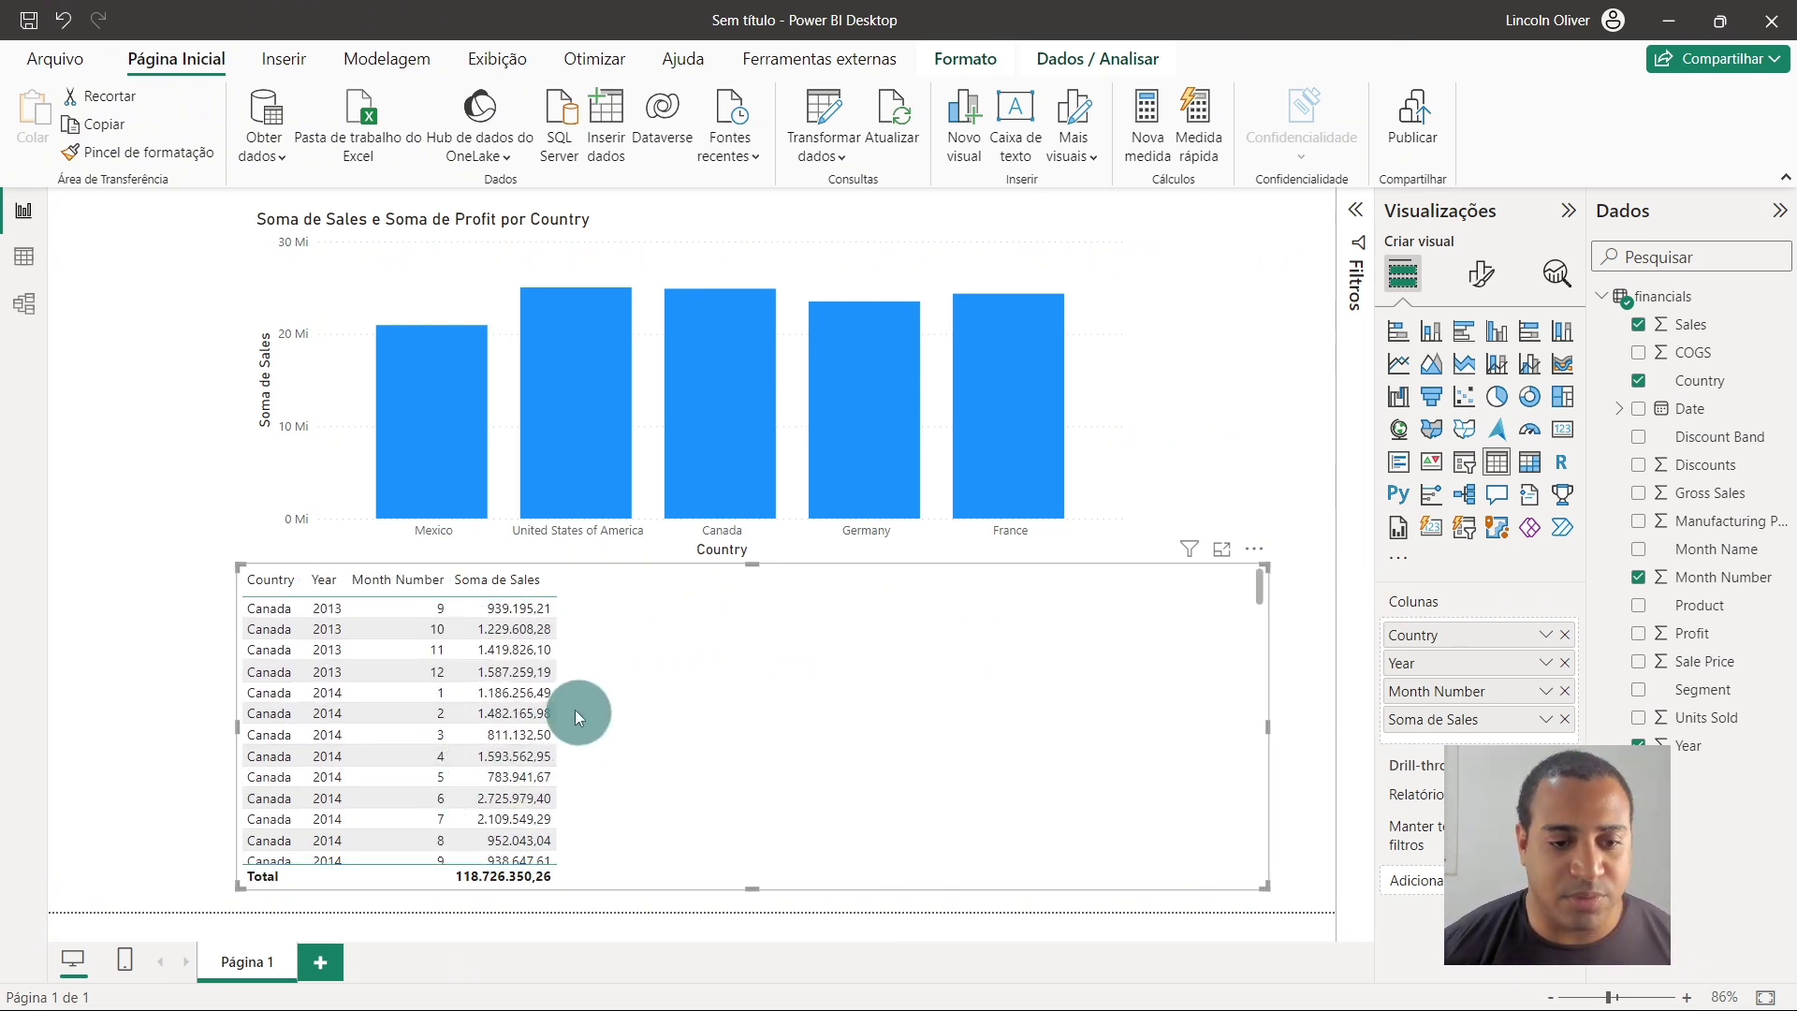
{"action": "left_click", "coordinate": [531, 582]}
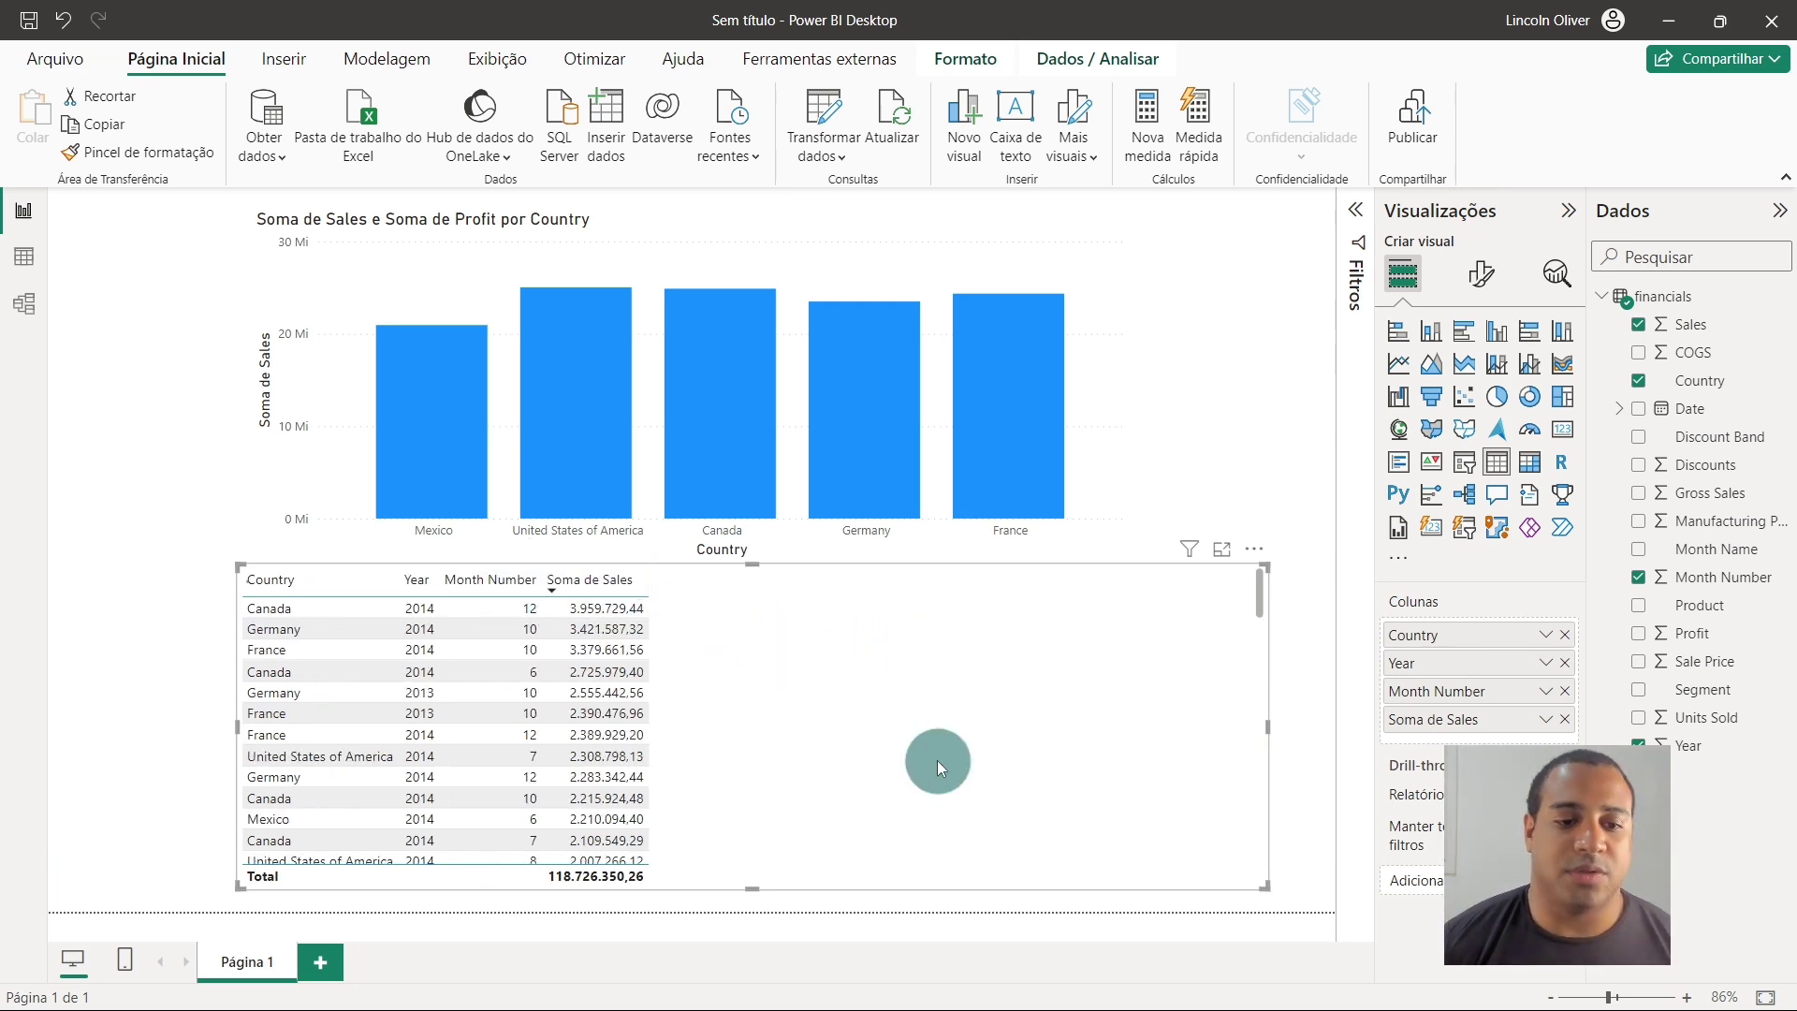
Sort the table by Country ascending, starting with Canada 2013 month 9 at 939.195,21
{"action": "left_click", "coordinate": [517, 582]}
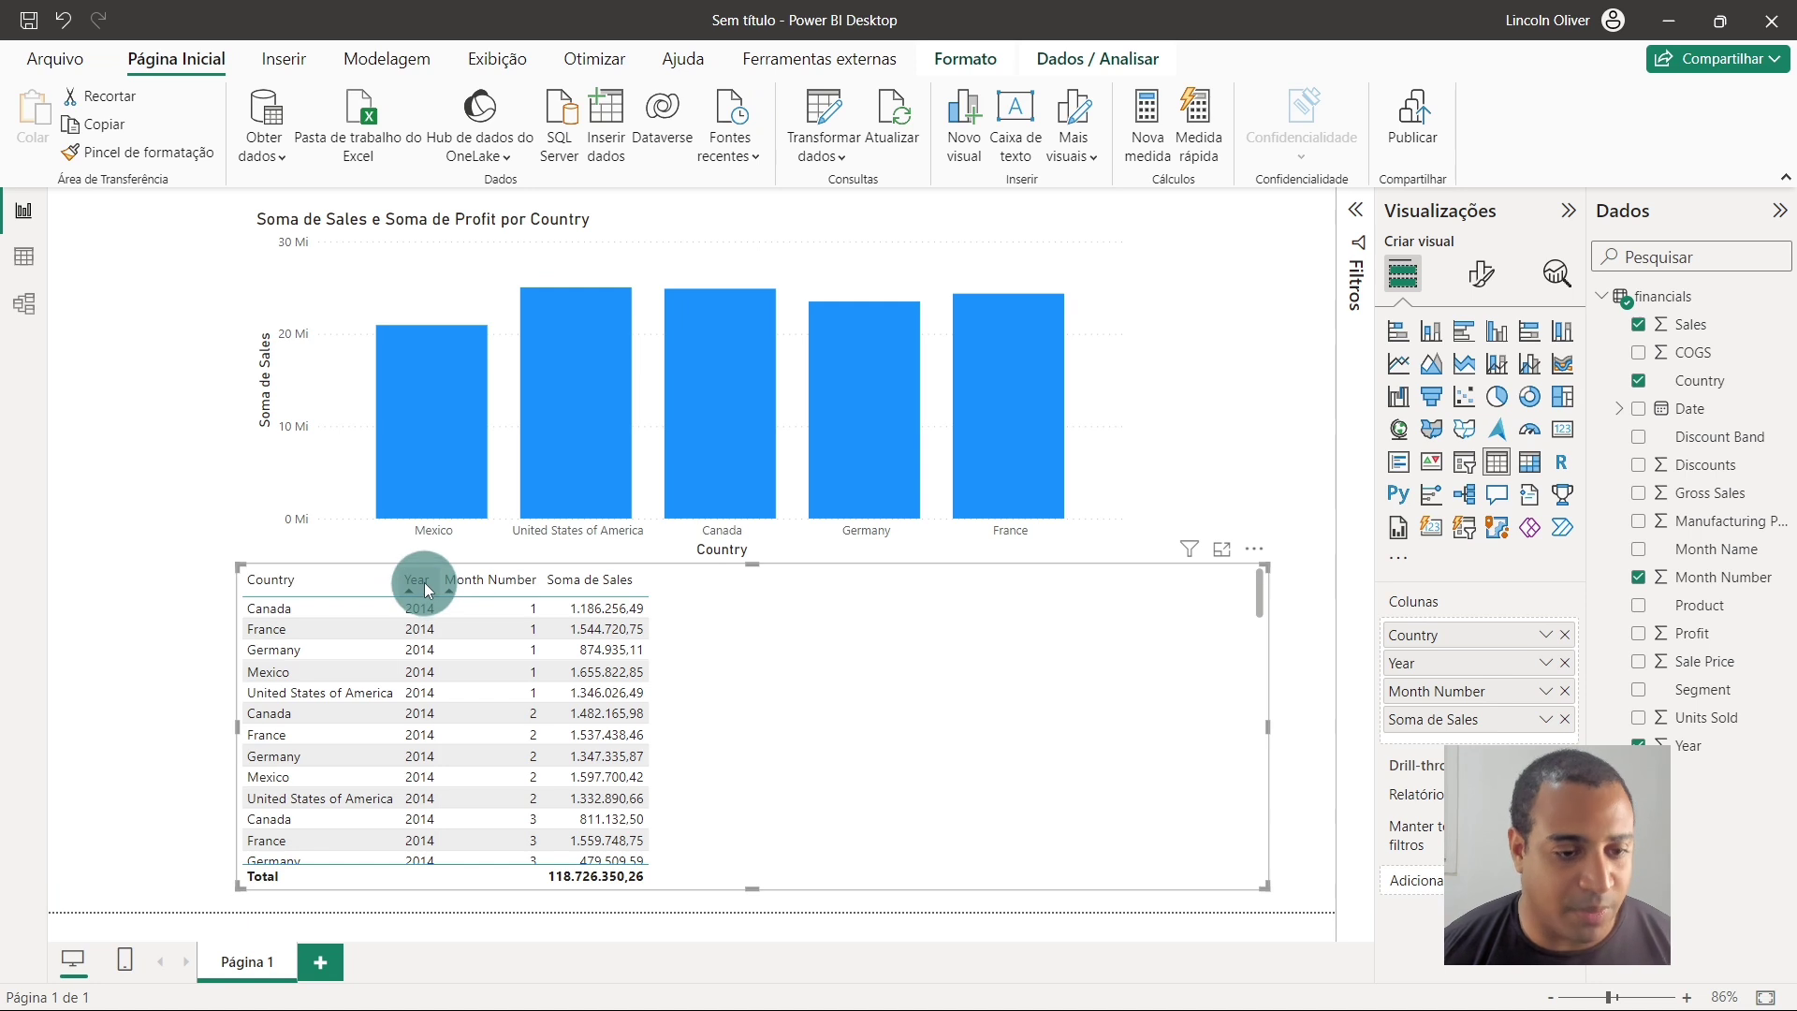
{"action": "left_click", "coordinate": [329, 588]}
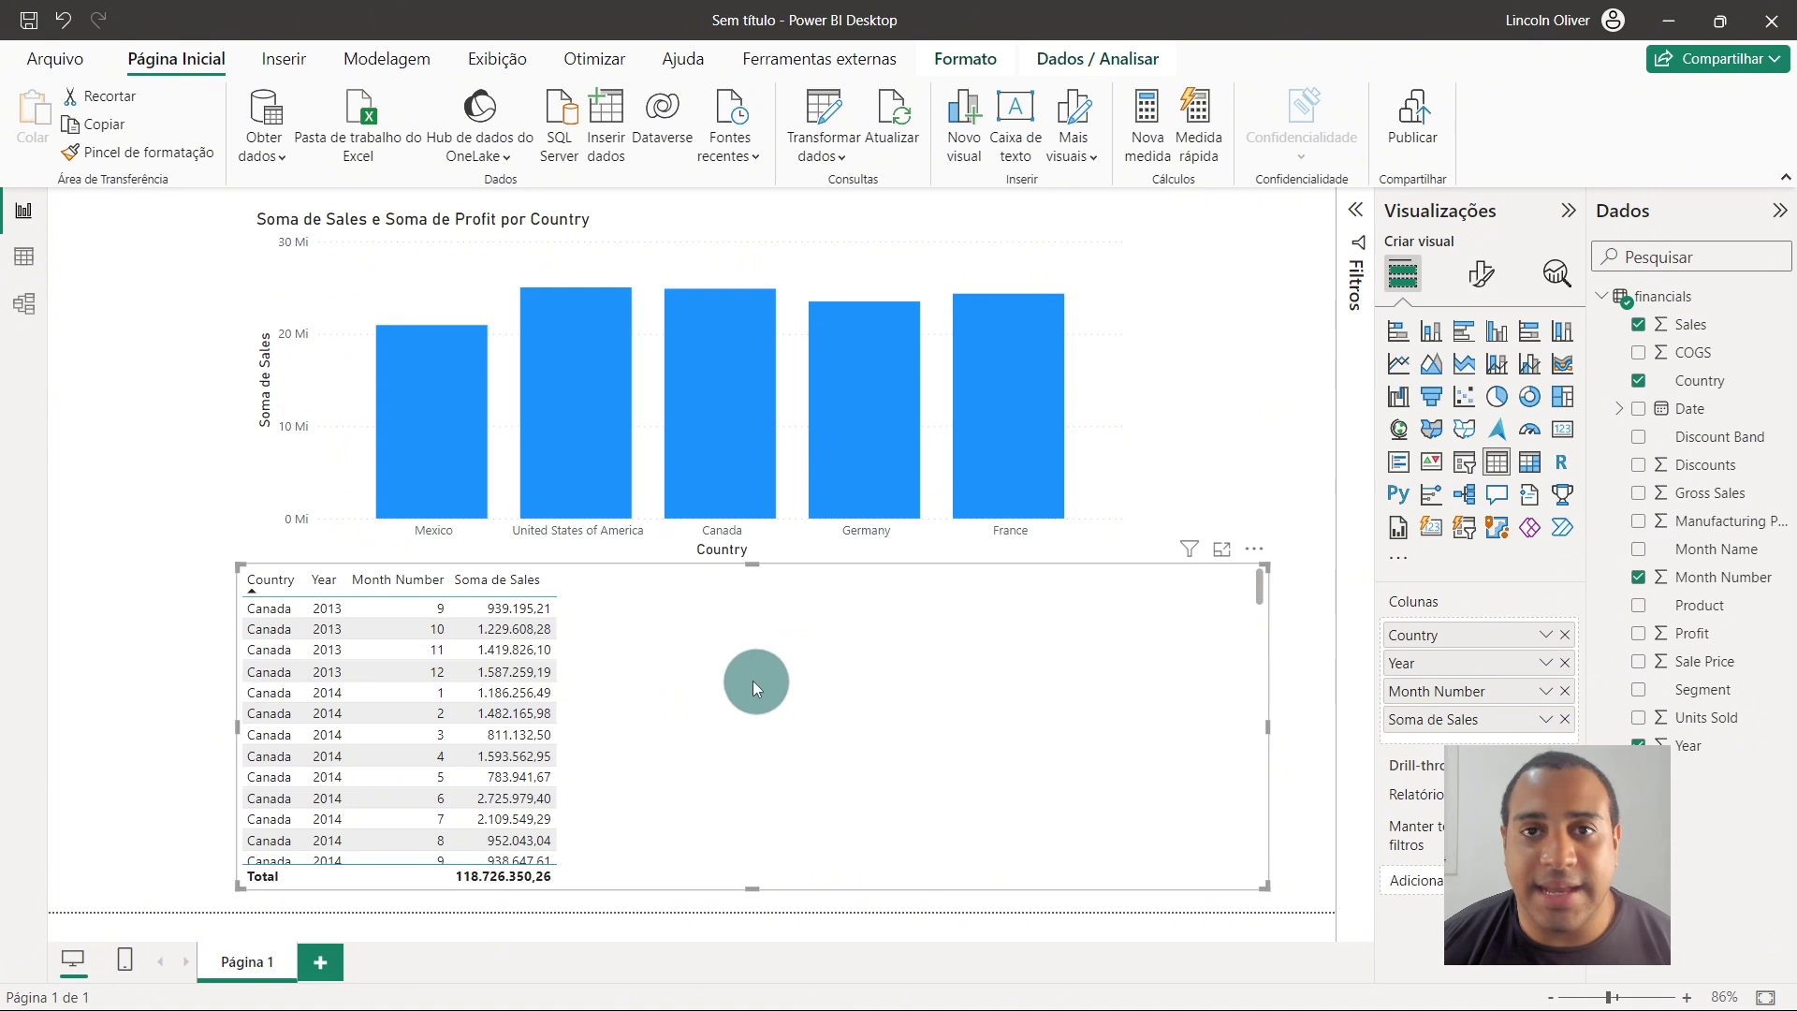
{"action": "scroll", "coordinate": [391, 660], "scroll_direction": "down", "scroll_amount": 1}
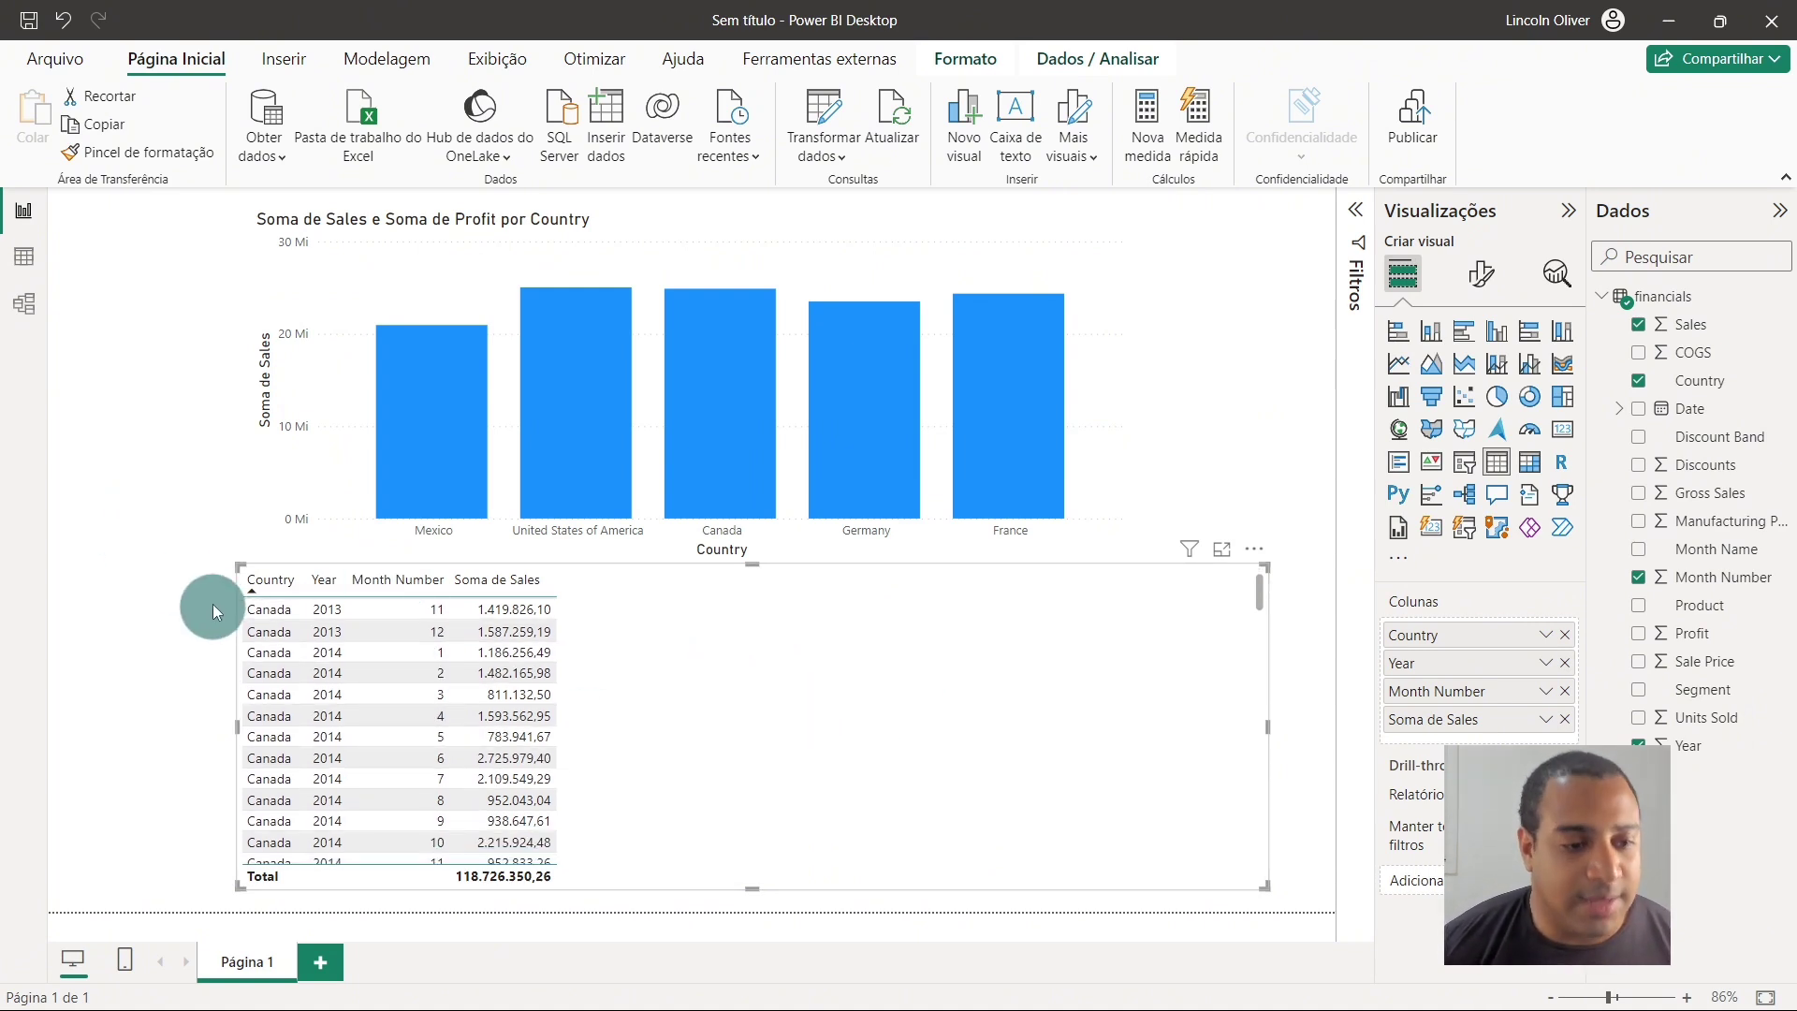
{"action": "scroll", "coordinate": [317, 612], "scroll_direction": "down", "scroll_amount": 2}
{"action": "scroll", "coordinate": [317, 610], "scroll_direction": "up", "scroll_amount": 3}
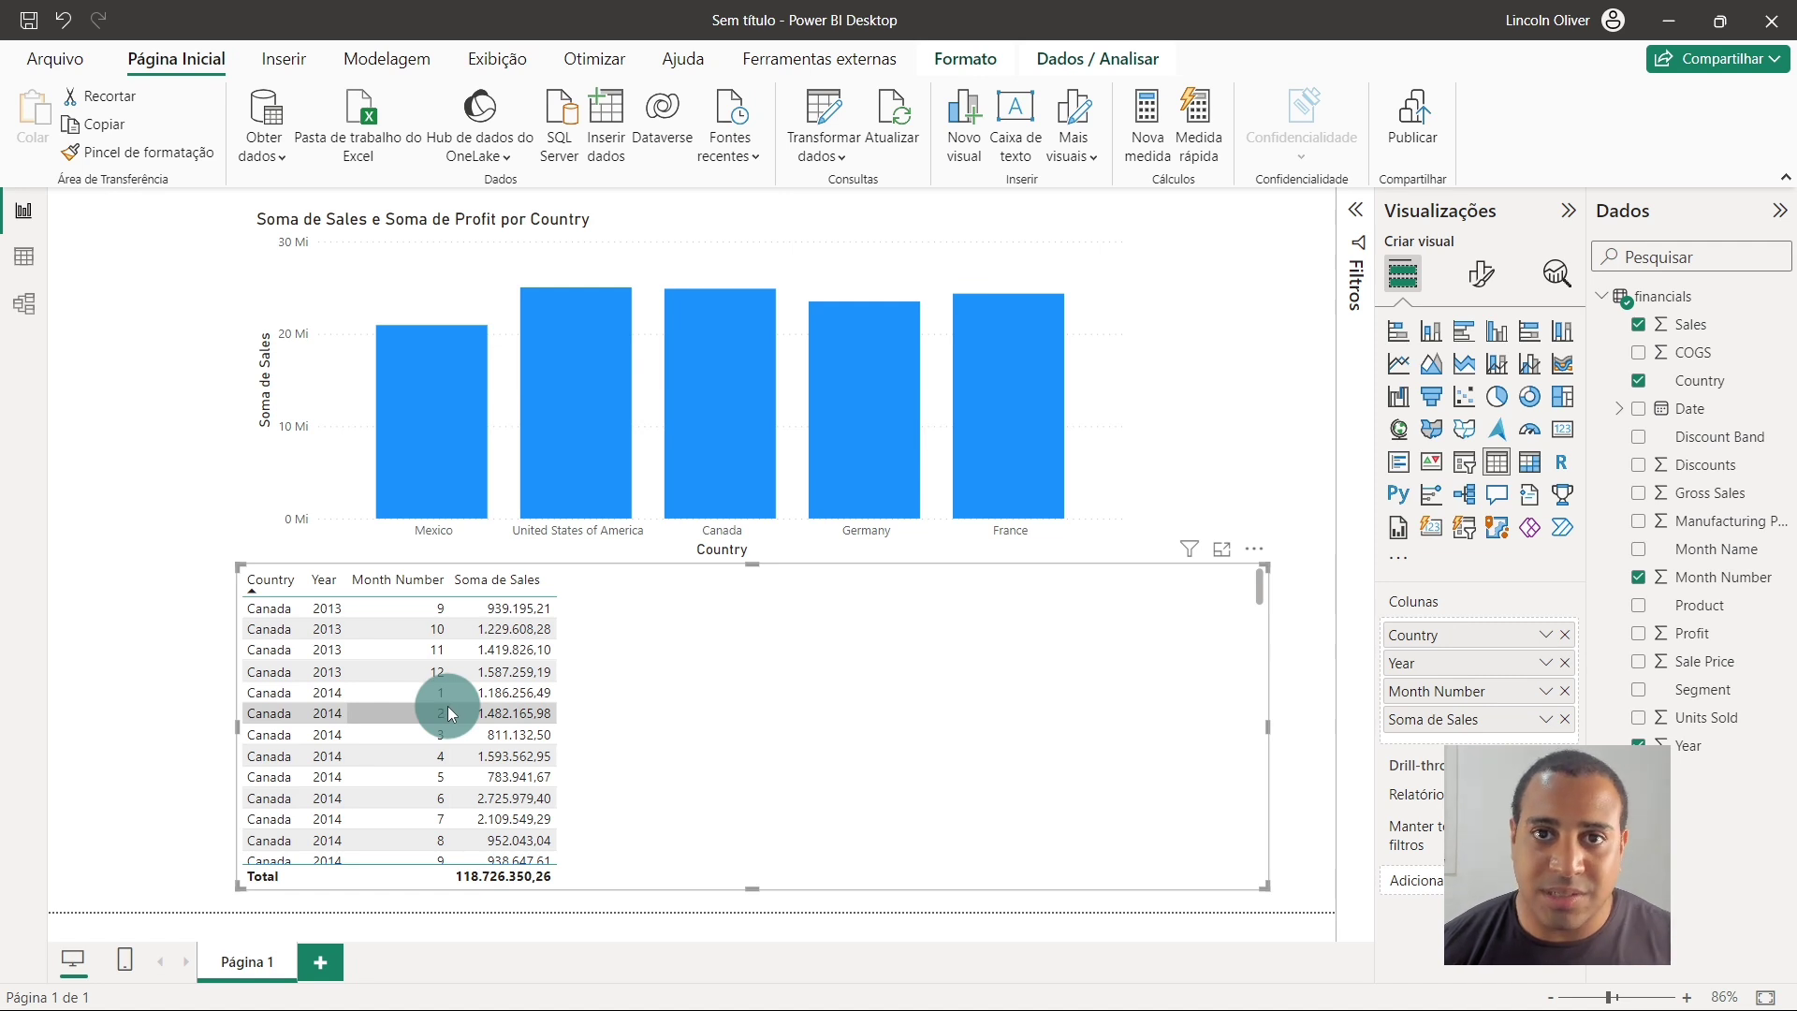
Try sorting the table by Month Number, toggling descending and back to ascending
{"action": "left_click", "coordinate": [379, 578]}
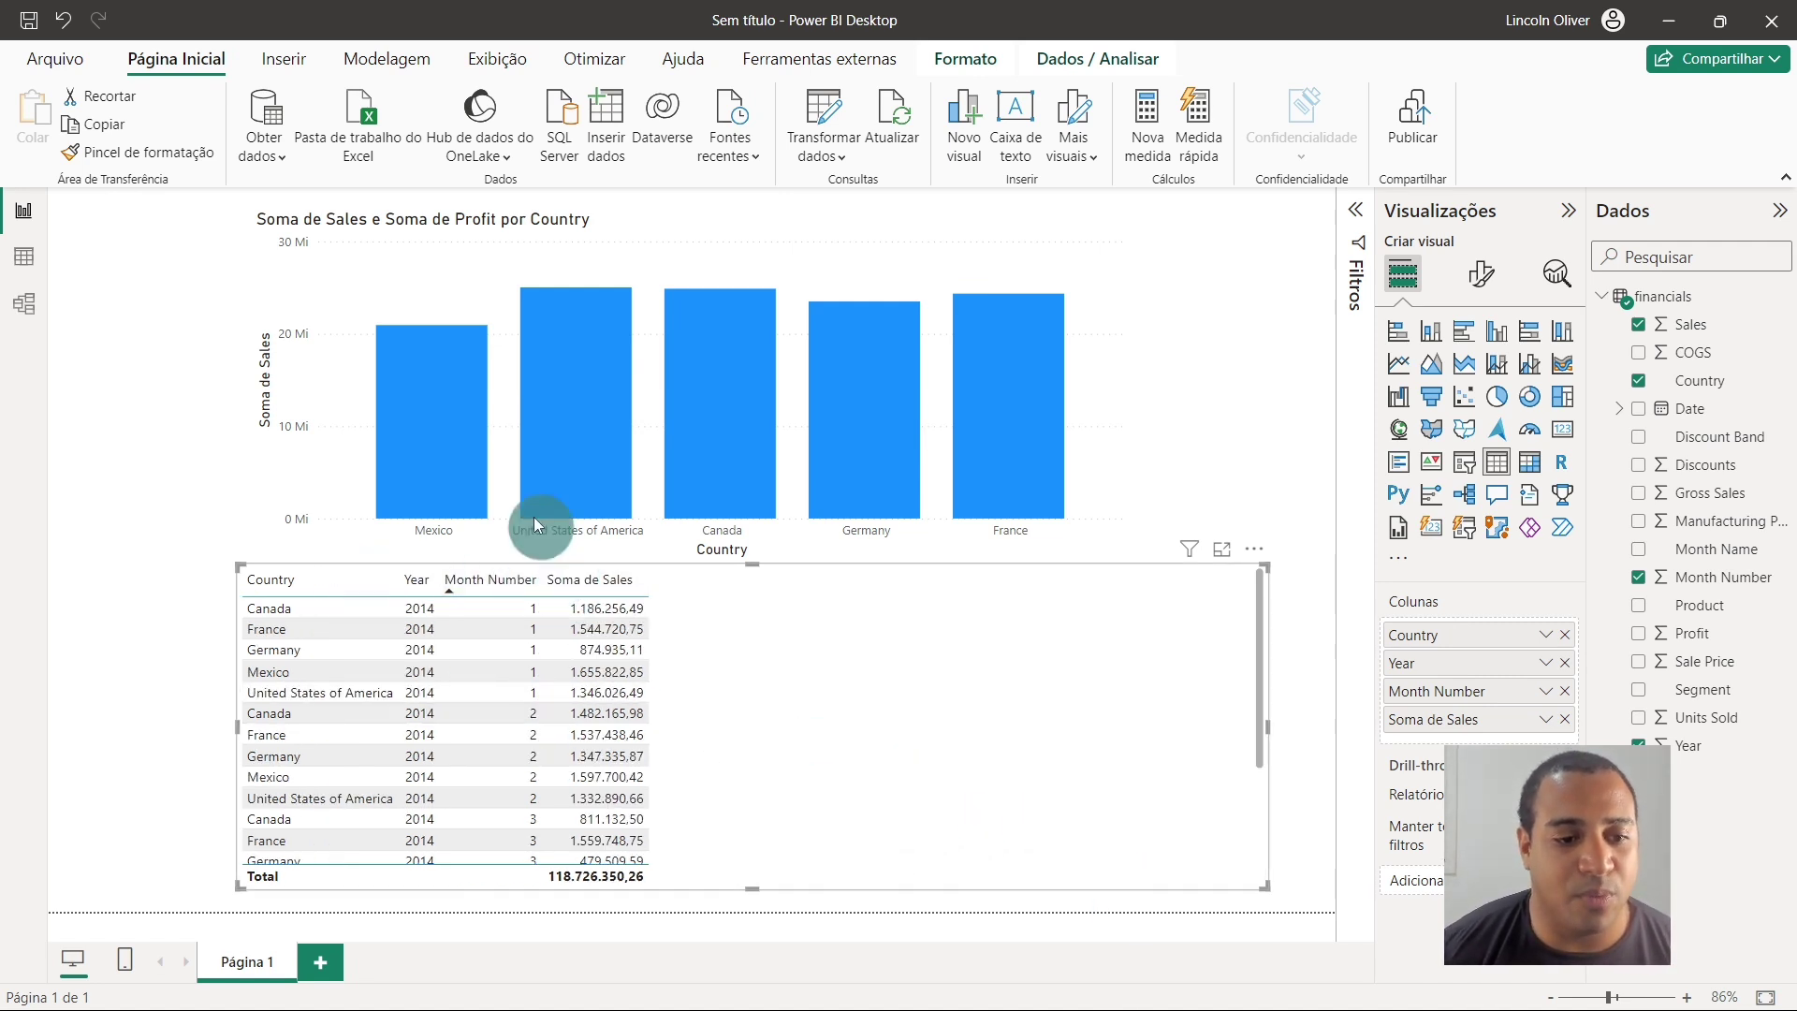
{"action": "left_click", "coordinate": [521, 582]}
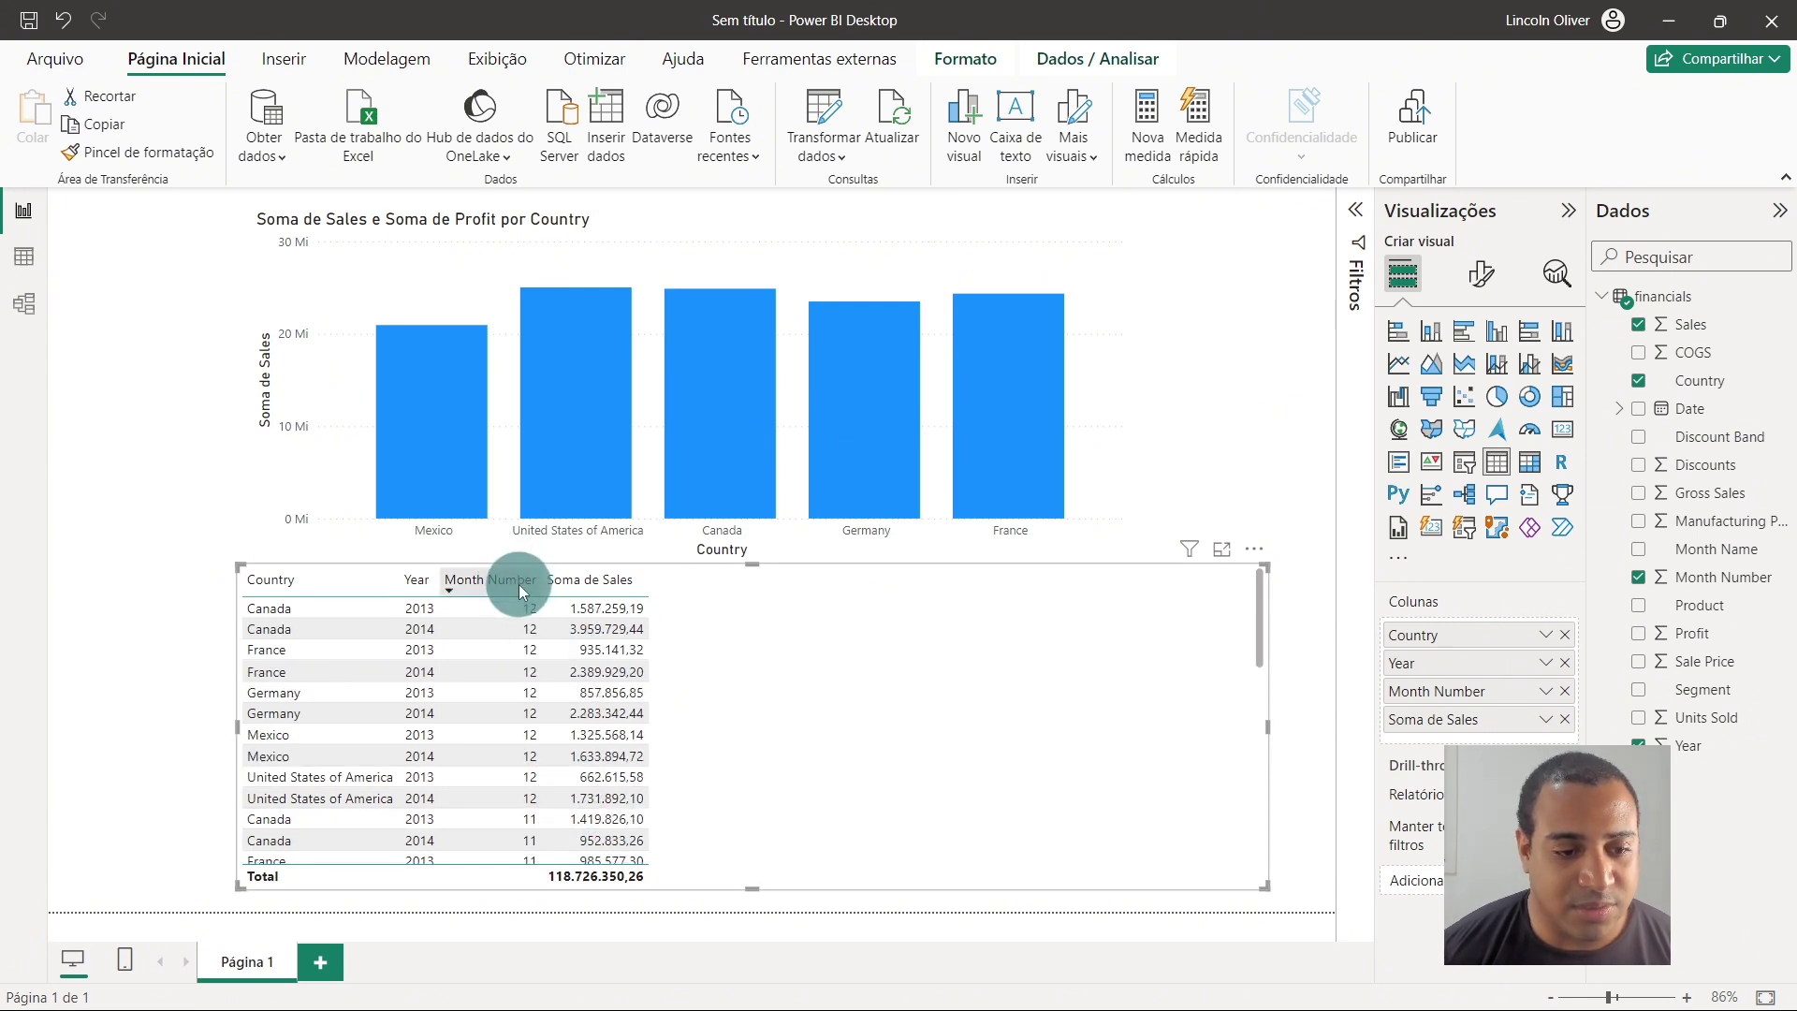
{"action": "left_click", "coordinate": [518, 584]}
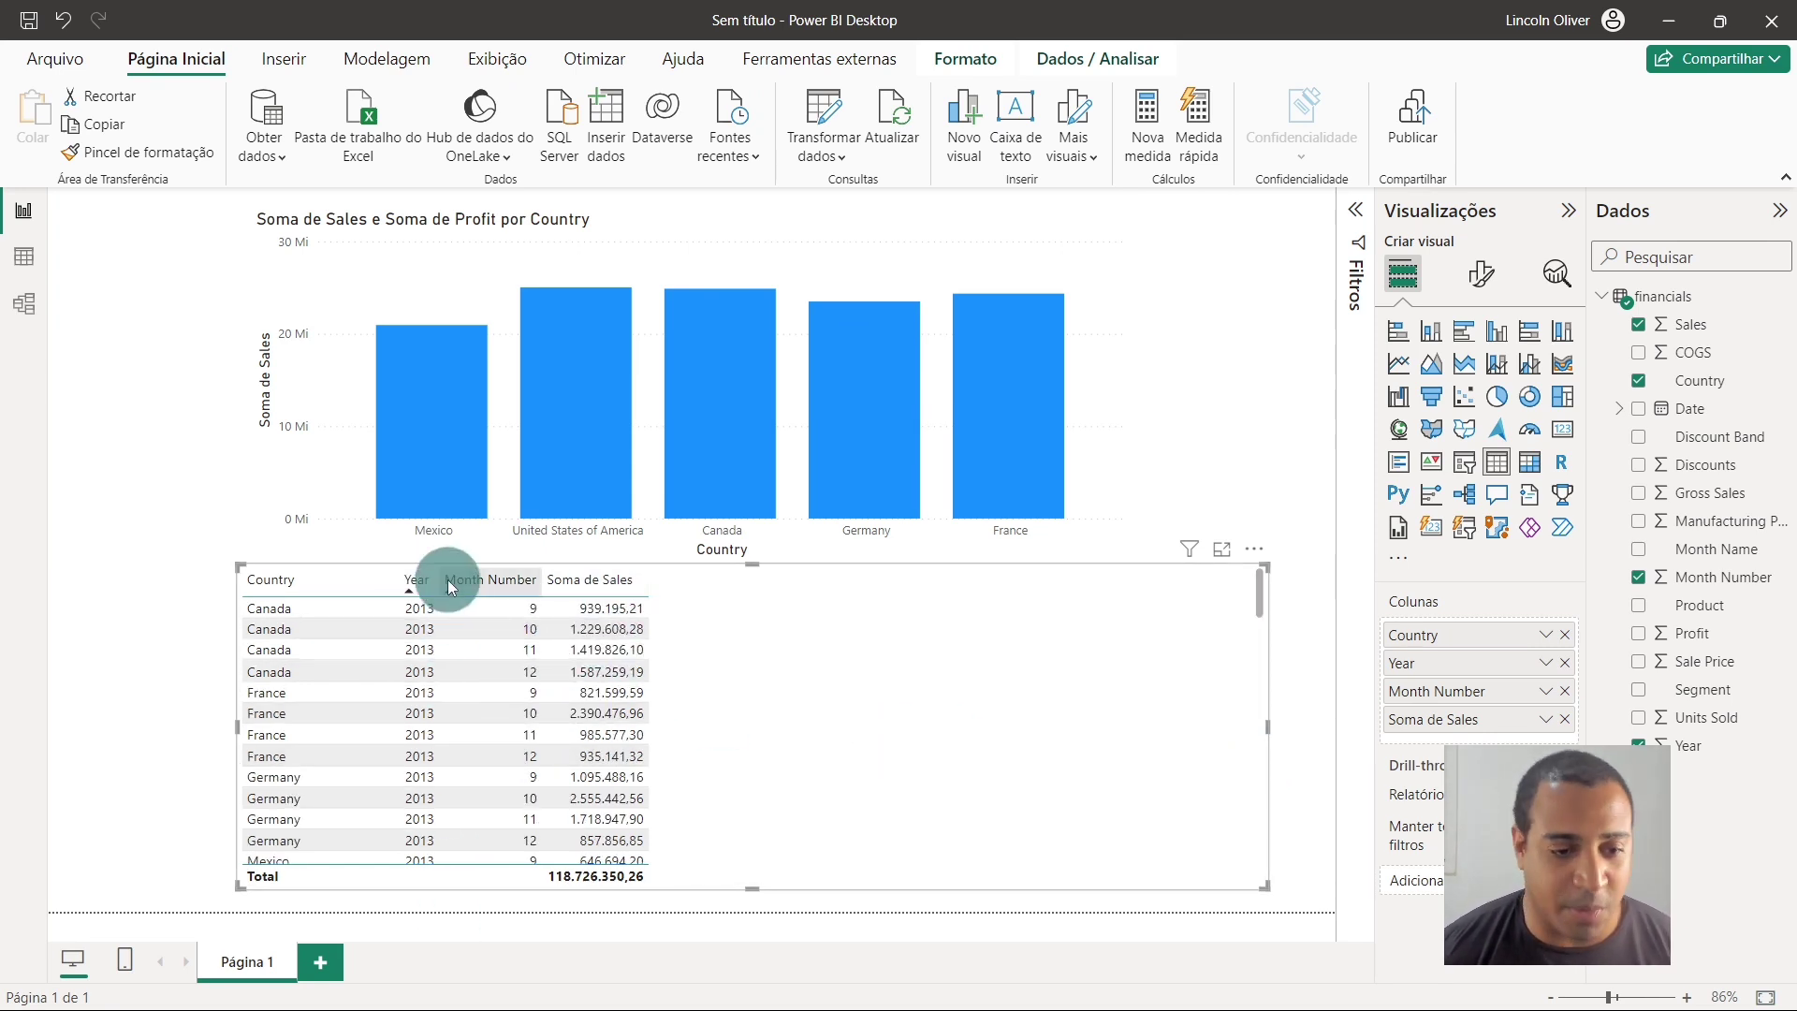
{"action": "scroll", "coordinate": [421, 683], "scroll_direction": "down", "scroll_amount": 5}
{"action": "scroll", "coordinate": [400, 799], "scroll_direction": "up", "scroll_amount": 5}
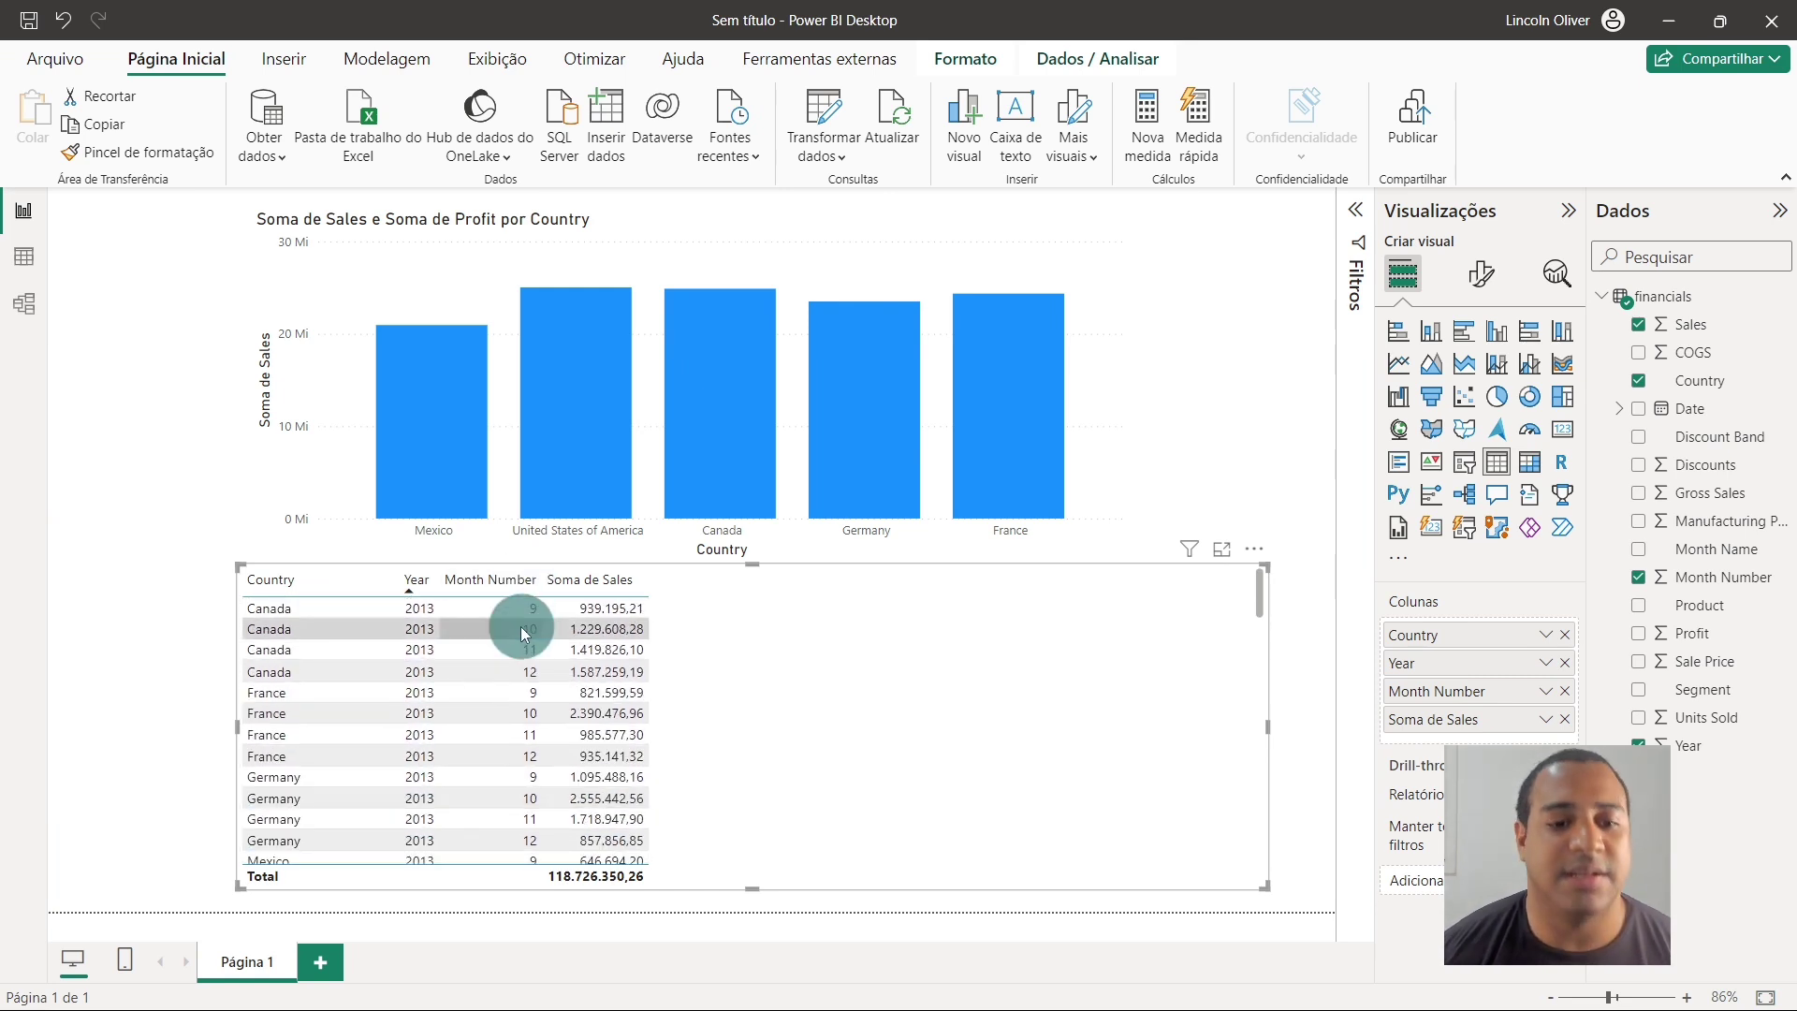
{"action": "scroll", "coordinate": [522, 758], "scroll_direction": "down", "scroll_amount": 2}
{"action": "scroll", "coordinate": [526, 776], "scroll_direction": "down", "scroll_amount": 3}
{"action": "scroll", "coordinate": [487, 711], "scroll_direction": "up", "scroll_amount": 3}
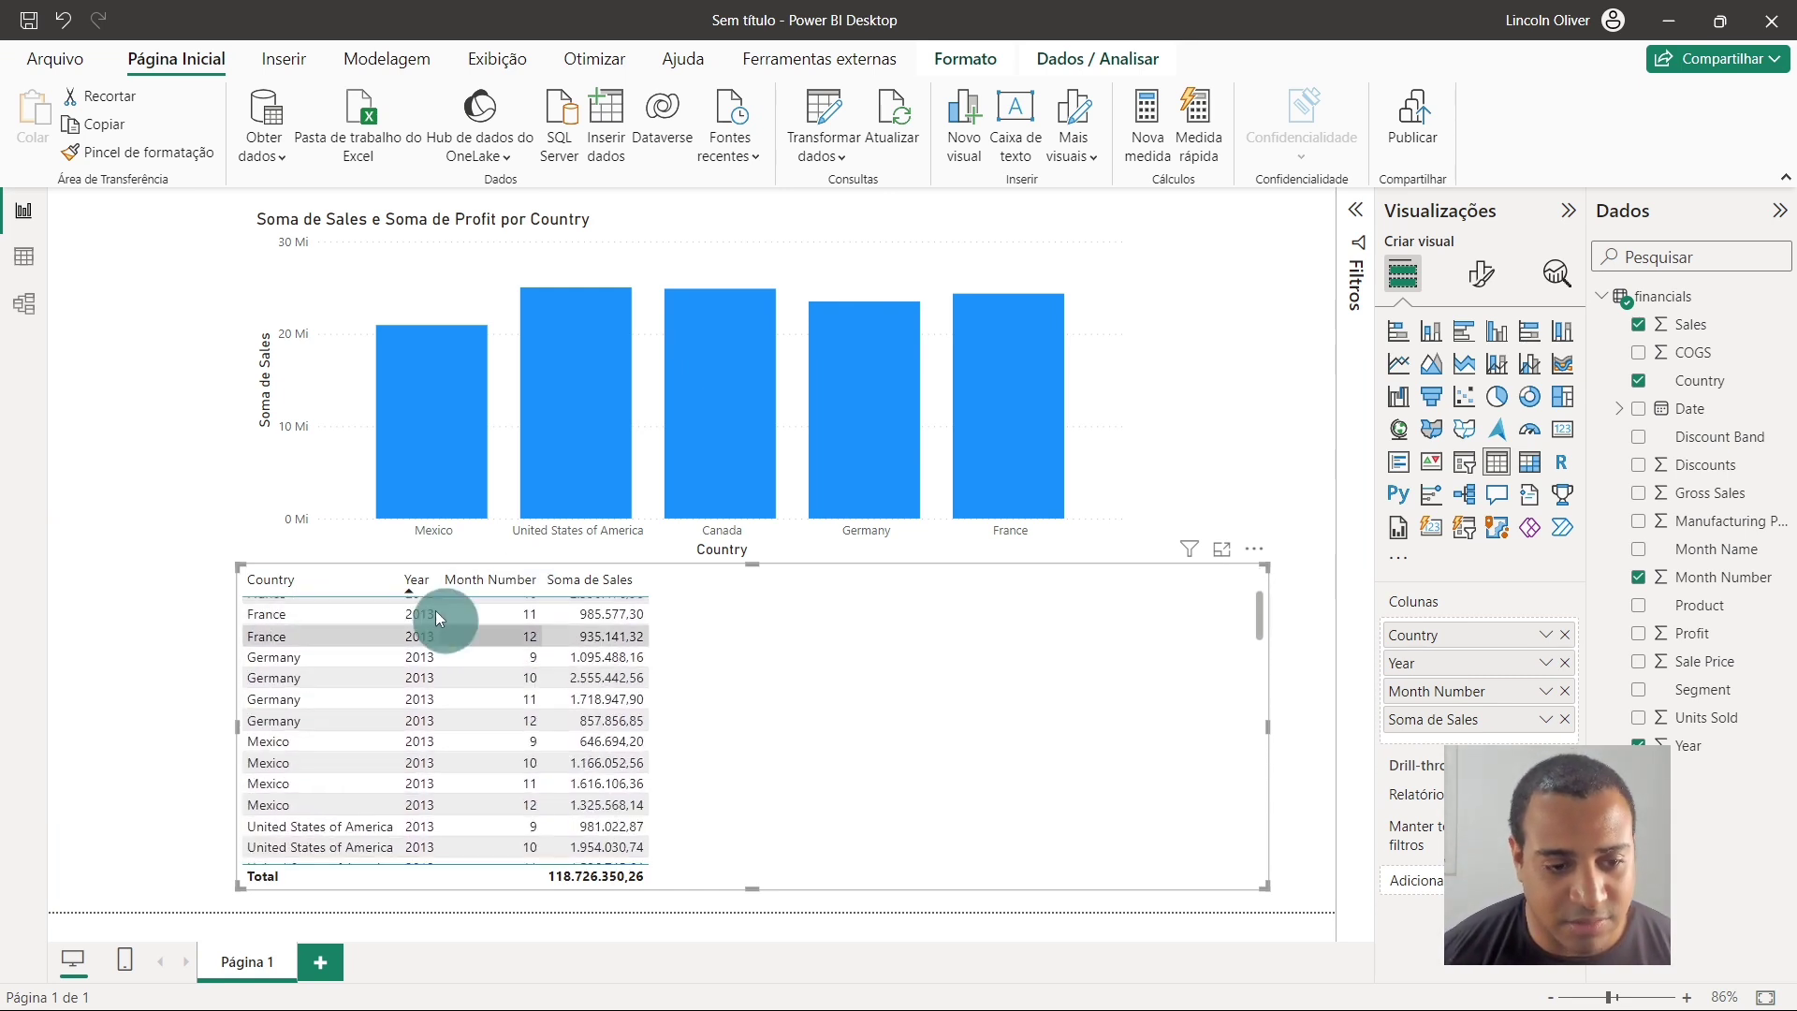
{"action": "scroll", "coordinate": [489, 694], "scroll_direction": "up", "scroll_amount": 2}
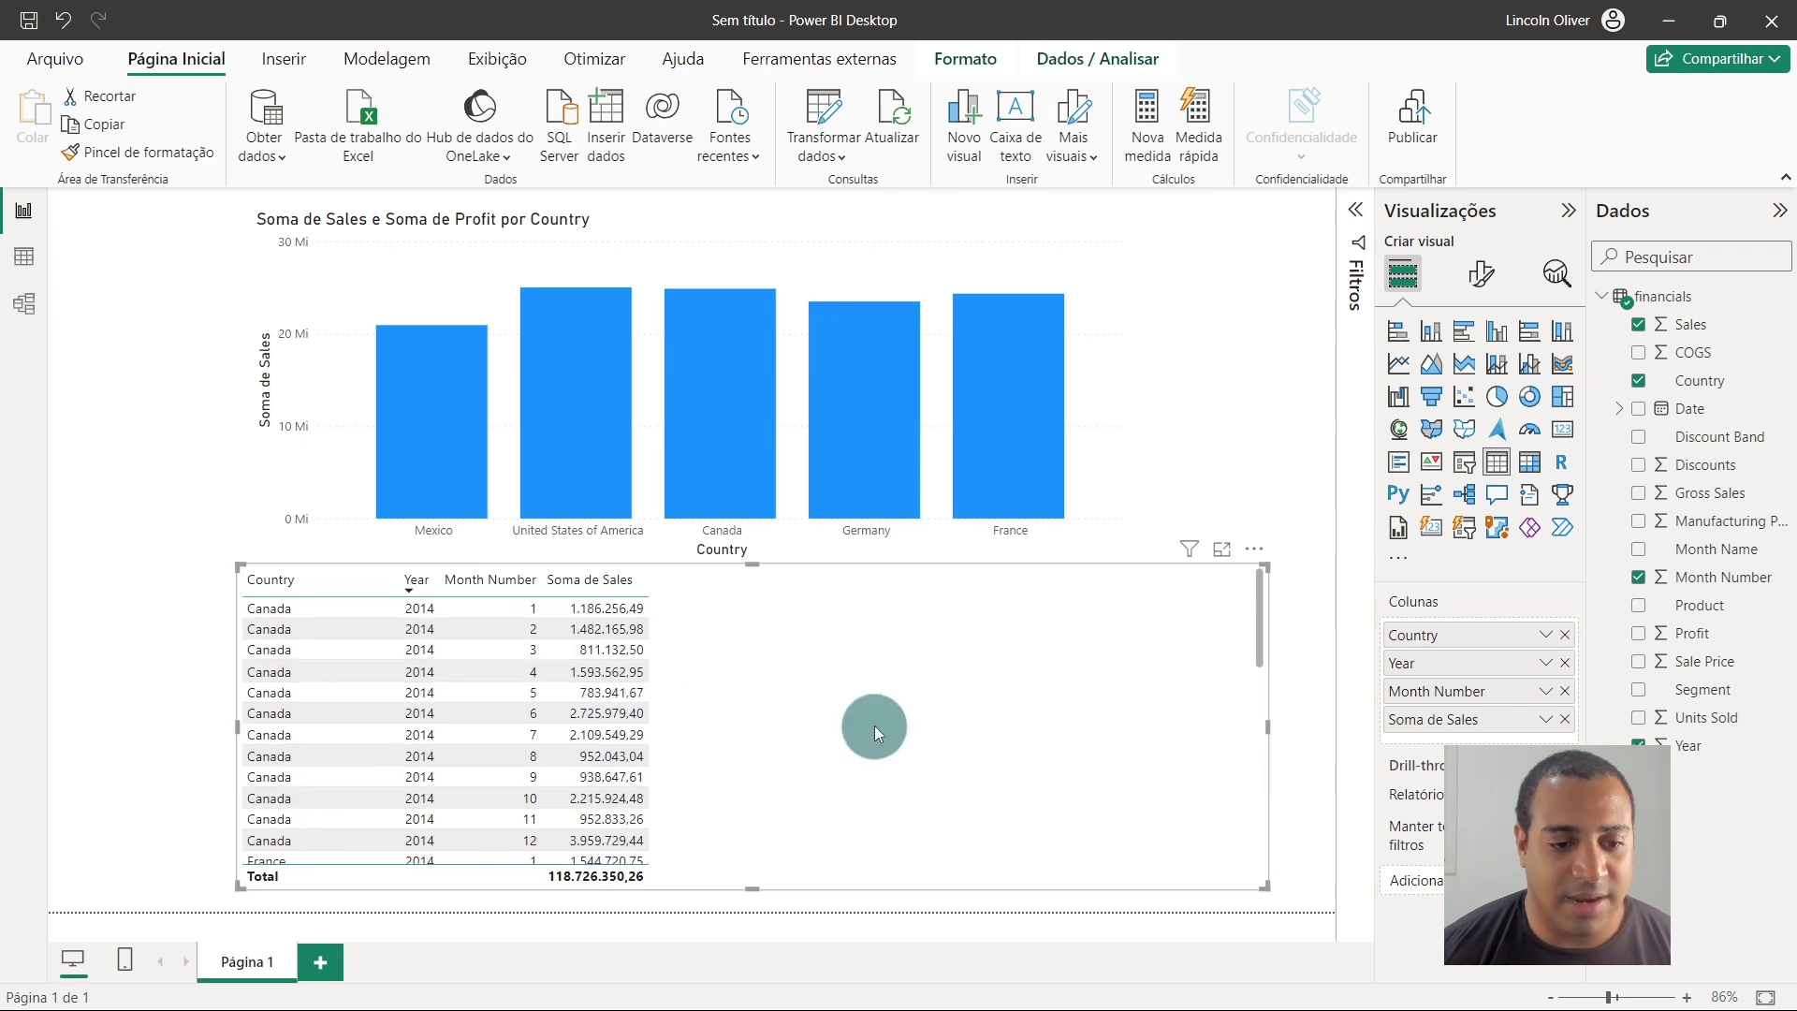
Sort the table by Year, then restore ascending Country order starting with Canada 2013
{"action": "left_click", "coordinate": [416, 580]}
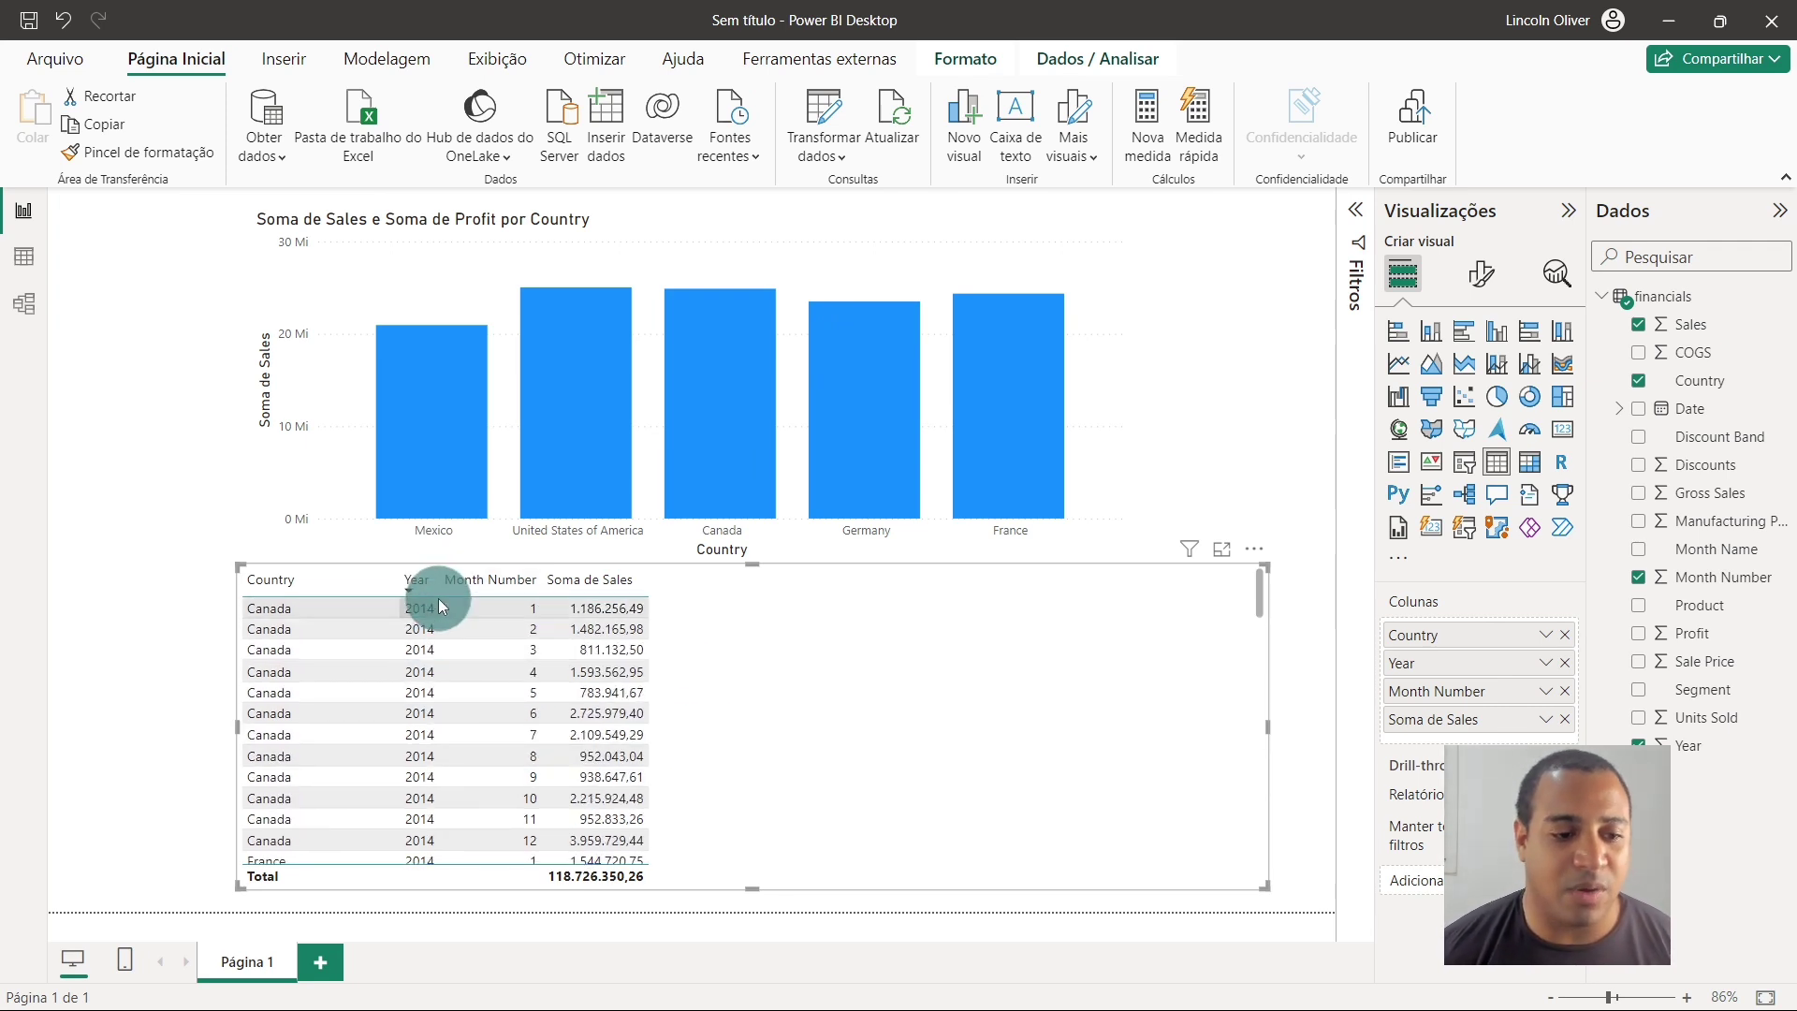
{"action": "scroll", "coordinate": [496, 734], "scroll_direction": "down", "scroll_amount": 2}
{"action": "scroll", "coordinate": [496, 734], "scroll_direction": "down", "scroll_amount": 1}
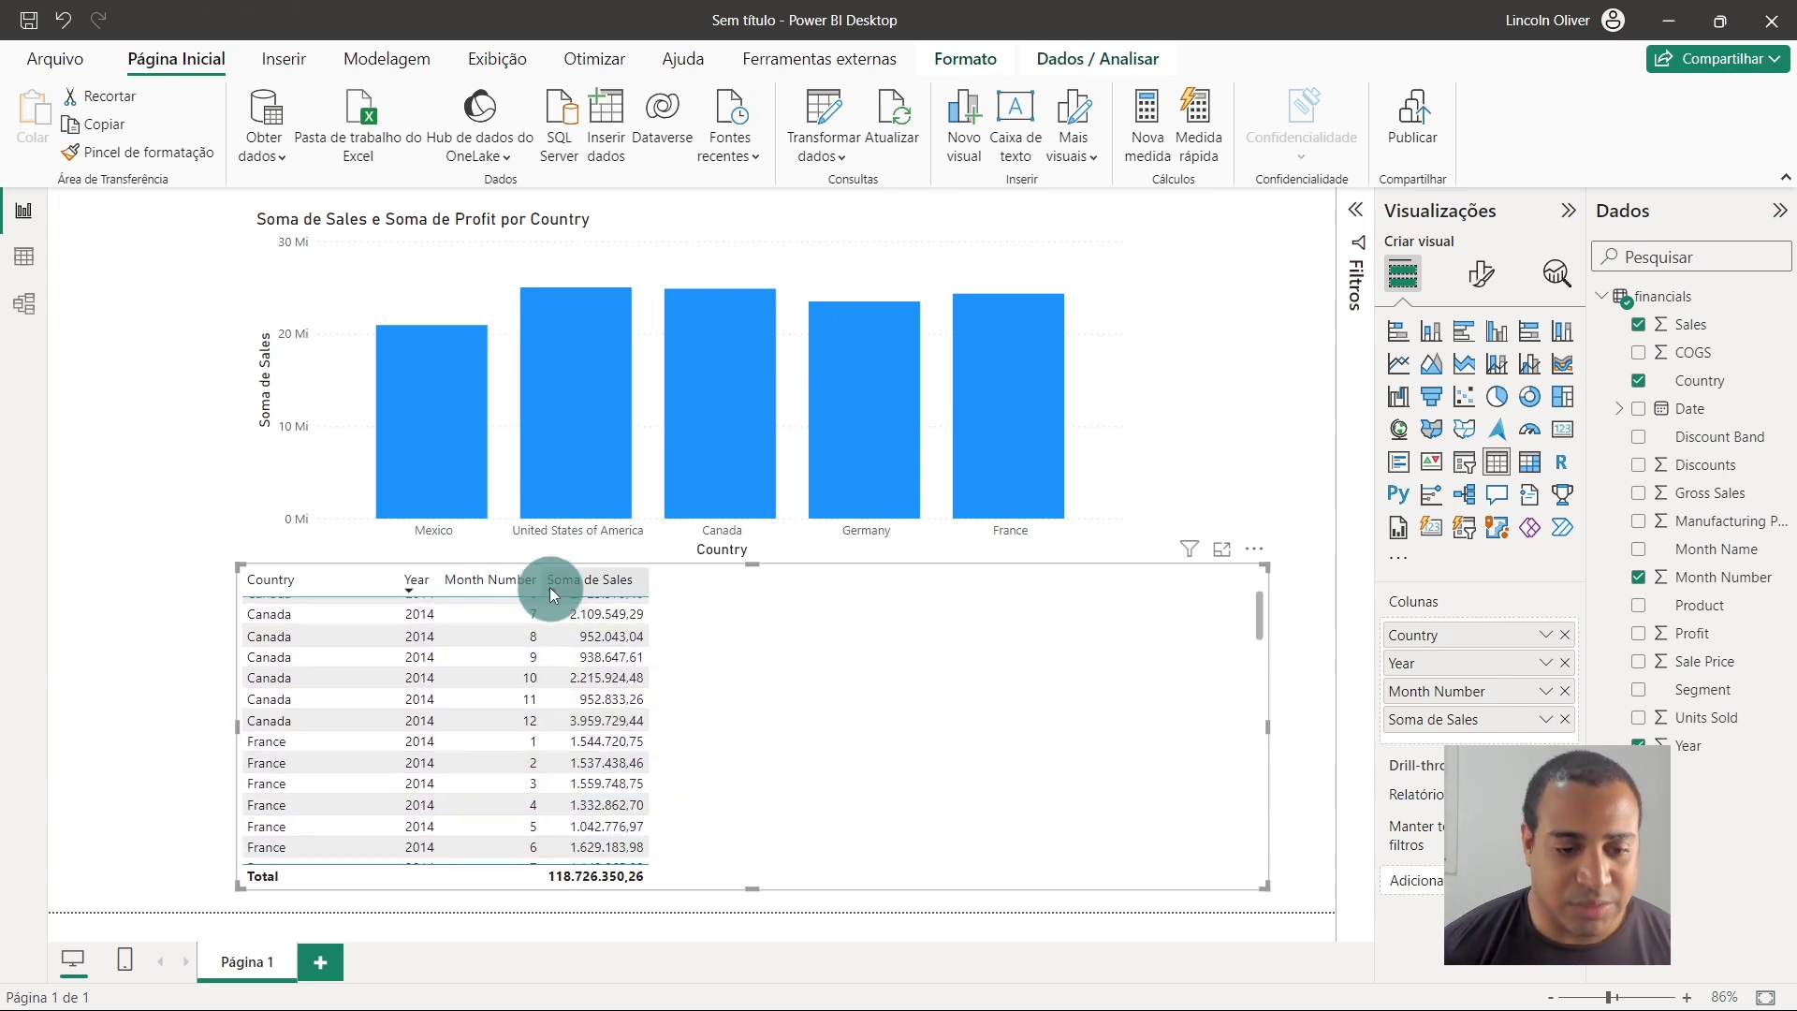
{"action": "scroll", "coordinate": [525, 678], "scroll_direction": "down", "scroll_amount": 1}
{"action": "scroll", "coordinate": [473, 645], "scroll_direction": "down", "scroll_amount": 1}
{"action": "scroll", "coordinate": [571, 738], "scroll_direction": "down", "scroll_amount": 2}
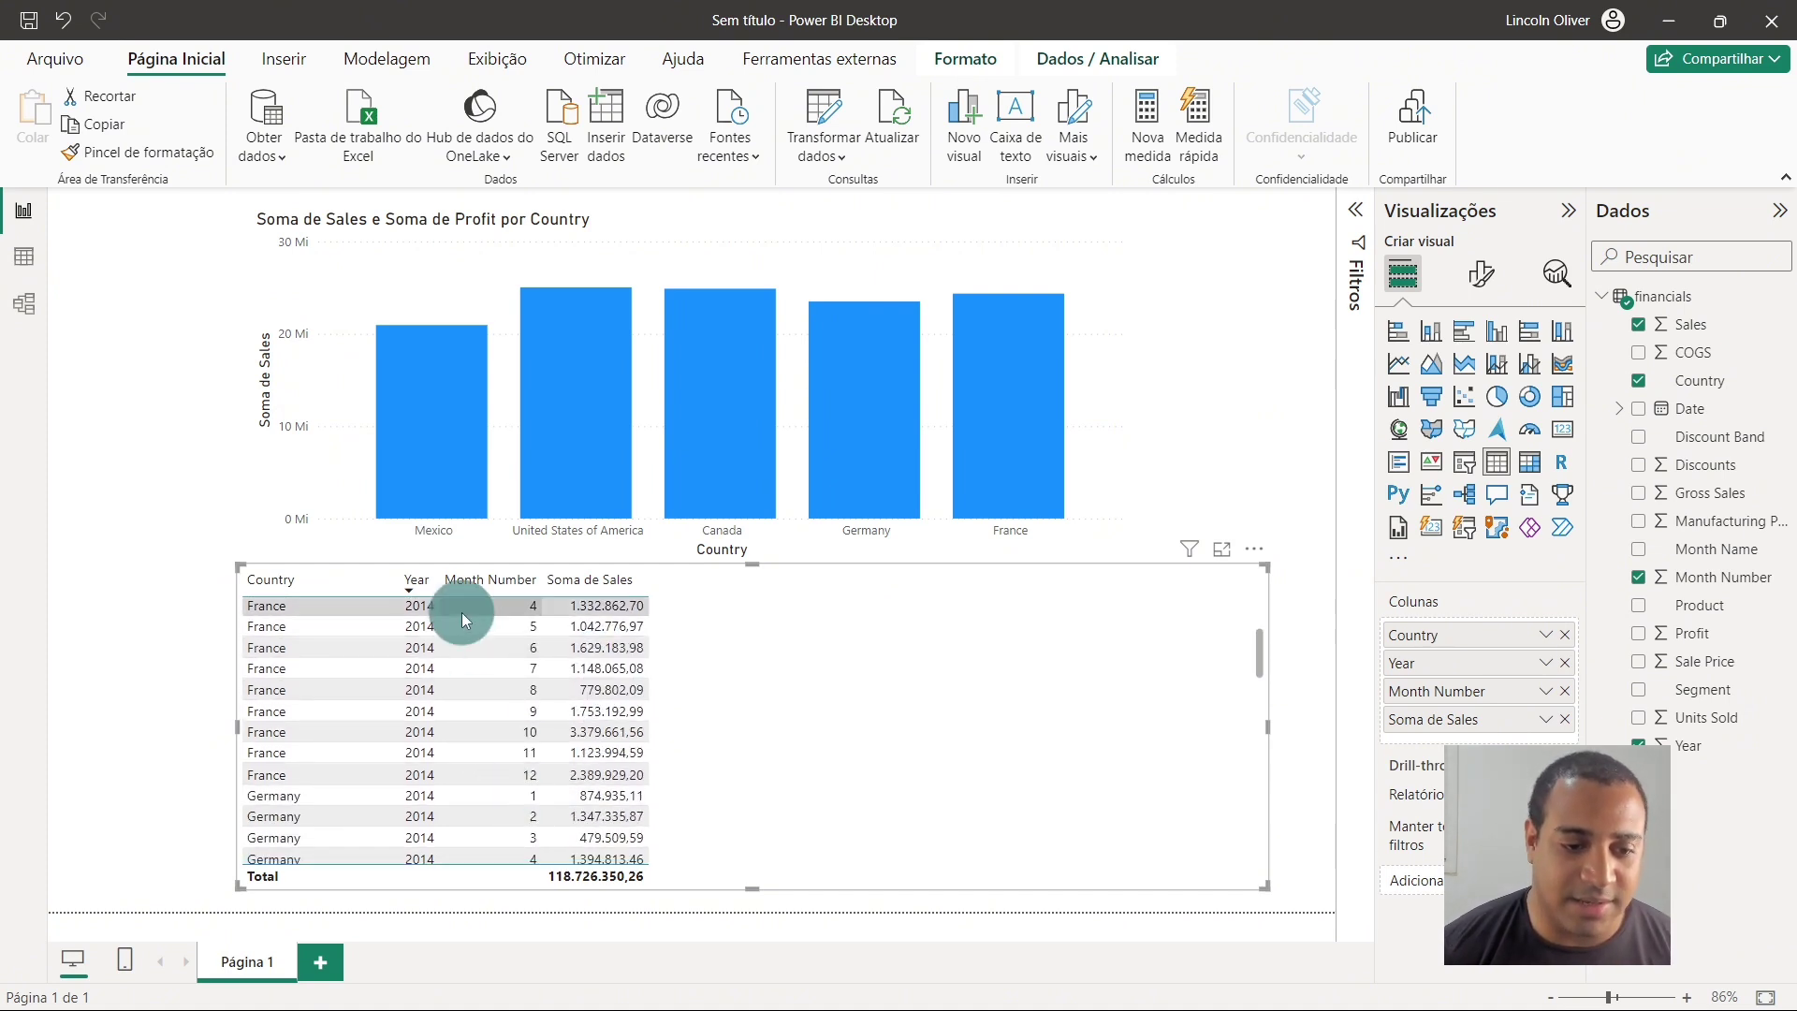
{"action": "scroll", "coordinate": [463, 612], "scroll_direction": "down", "scroll_amount": 2}
{"action": "scroll", "coordinate": [421, 693], "scroll_direction": "up", "scroll_amount": 8}
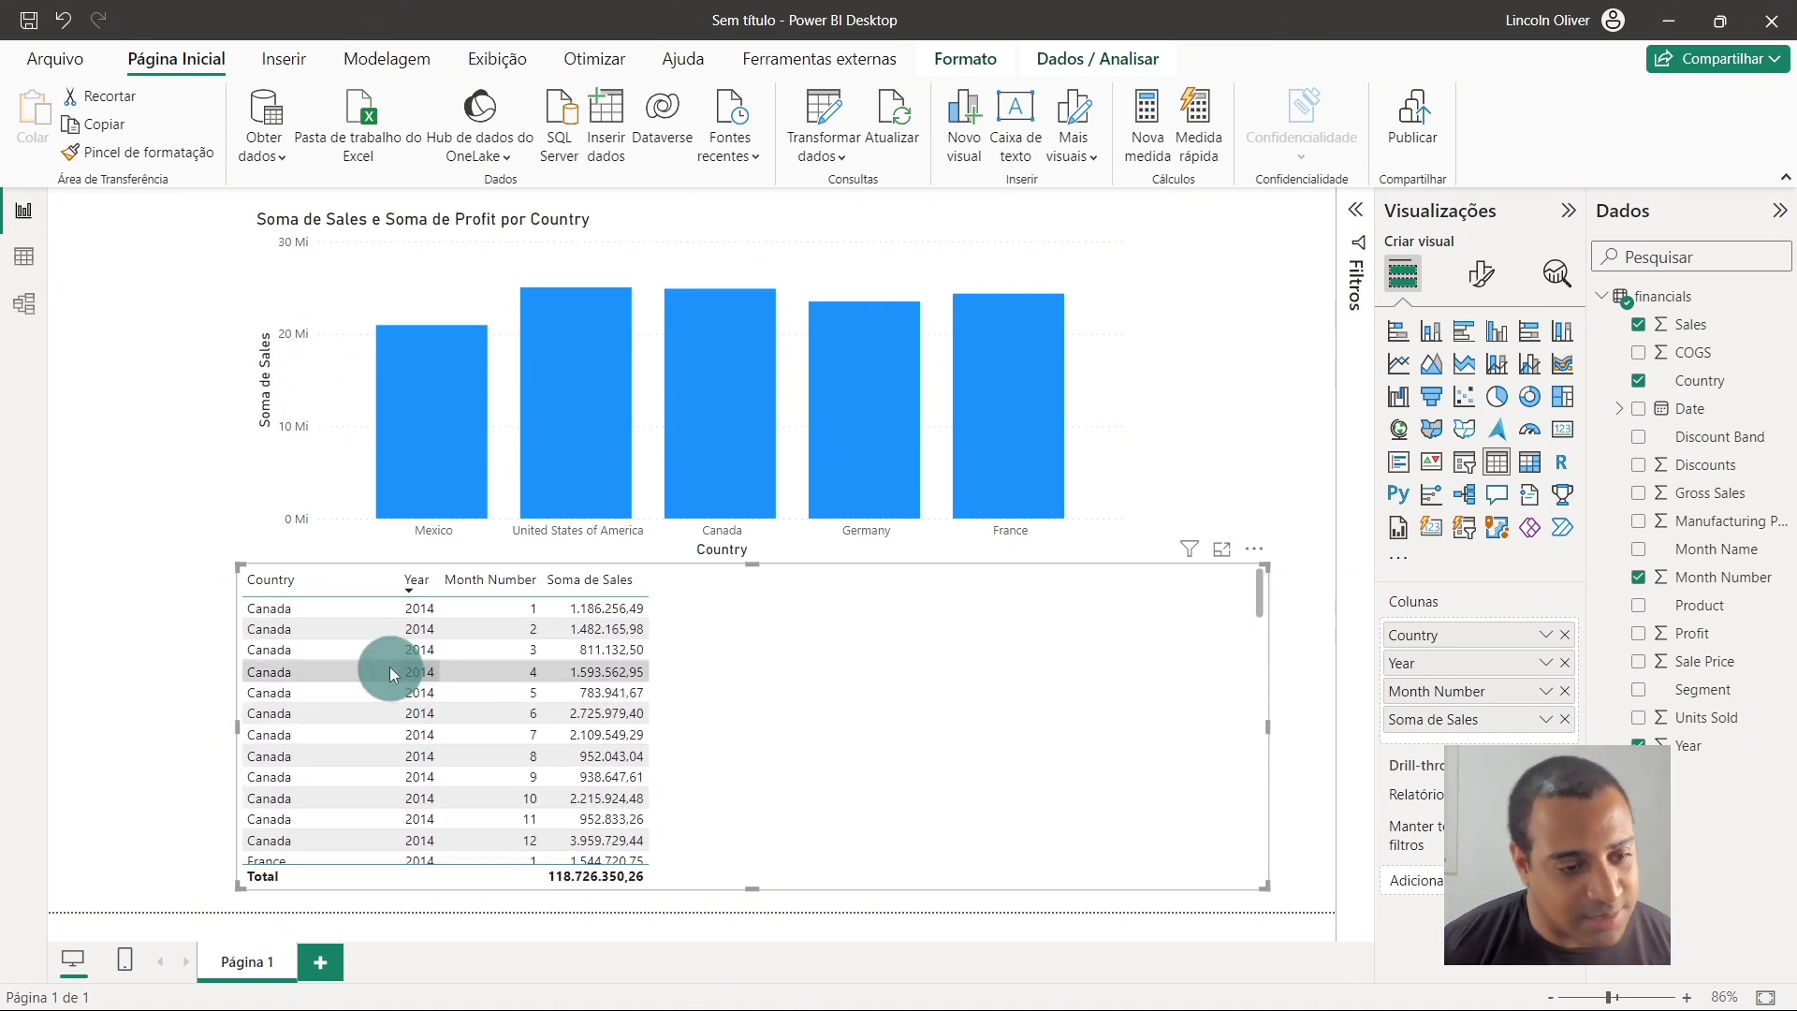
{"action": "left_click", "coordinate": [323, 577]}
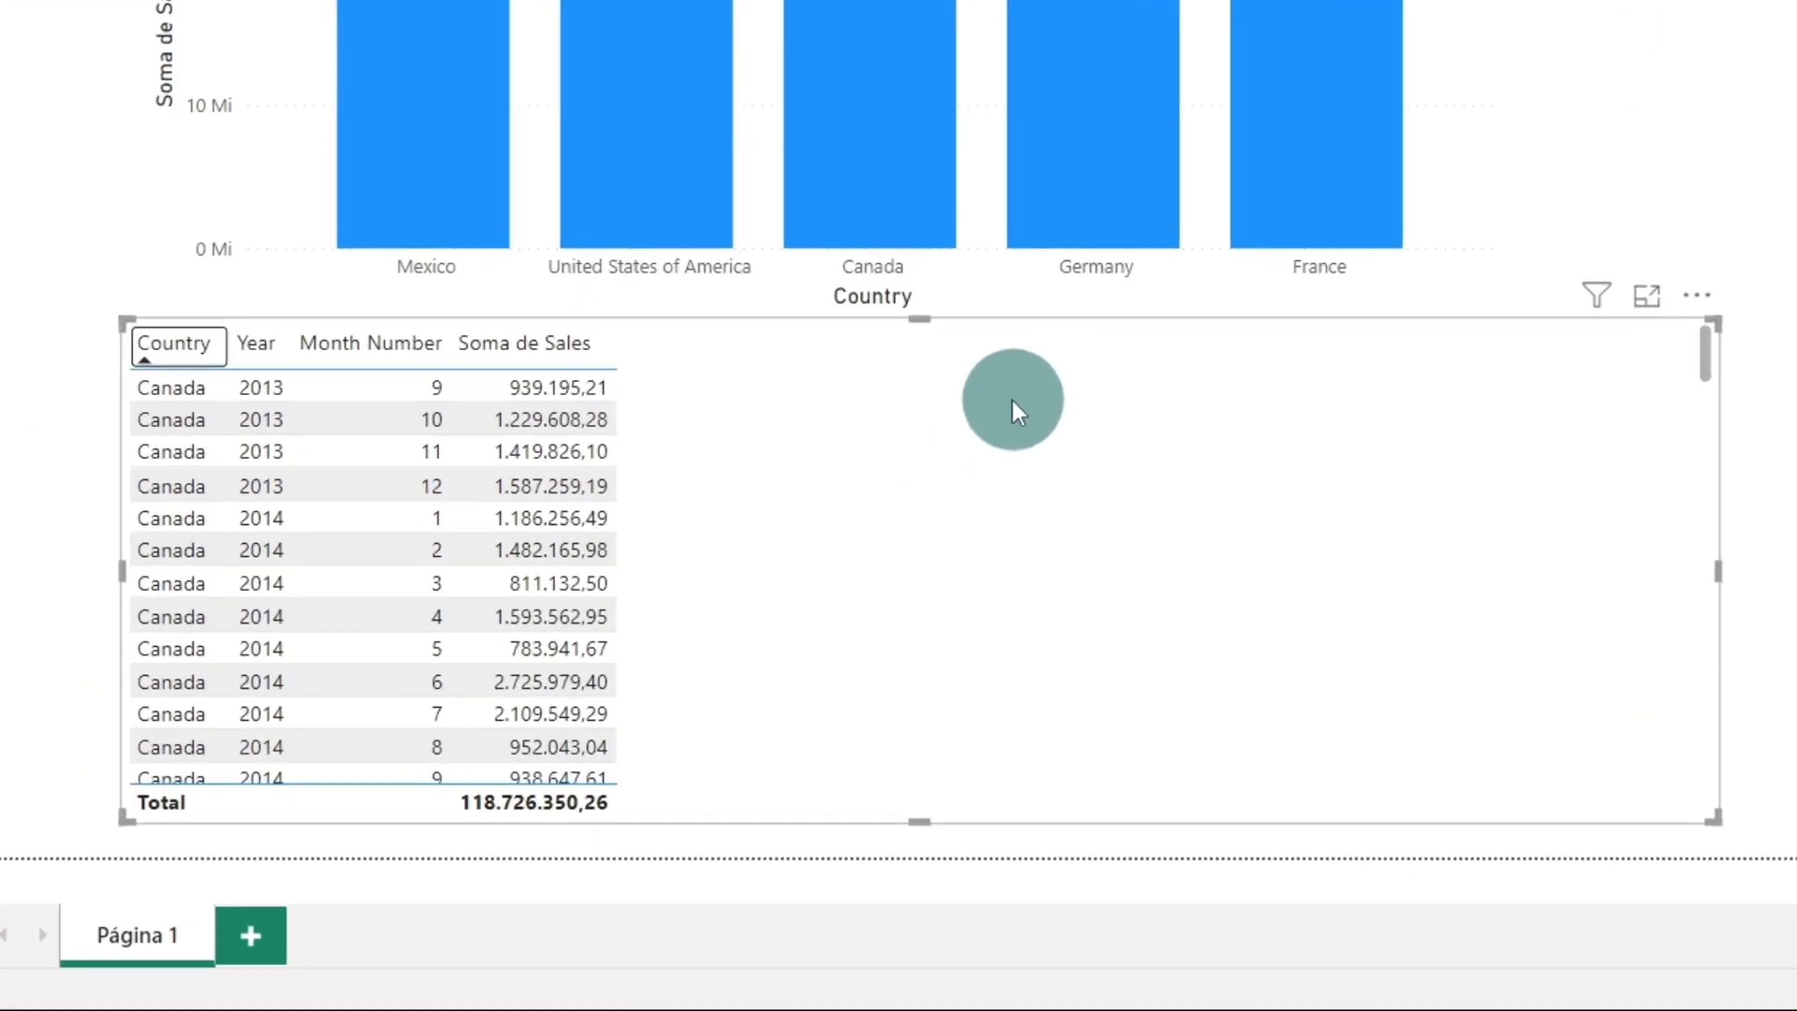
Add Year as a descending second sort level after Country, so 2014 comes first
{"action": "left_click", "coordinate": [317, 556], "text": "shift"}
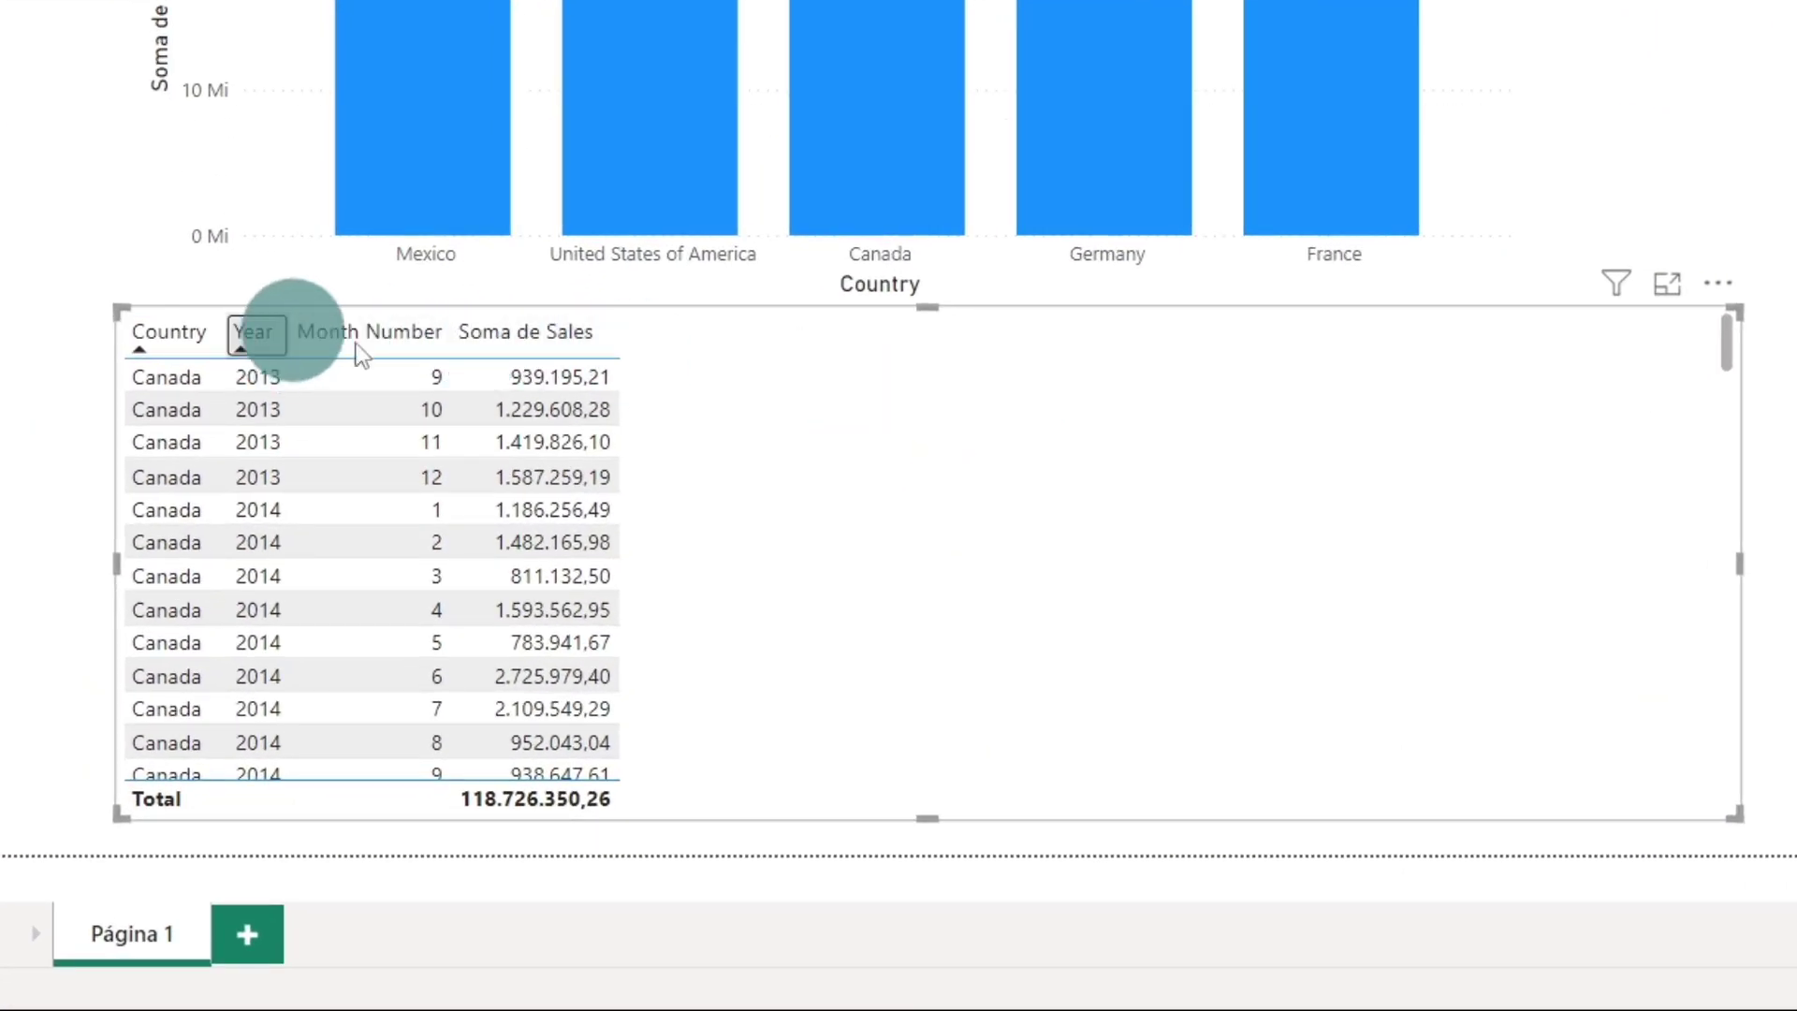
{"action": "left_click", "coordinate": [261, 338], "text": "shift"}
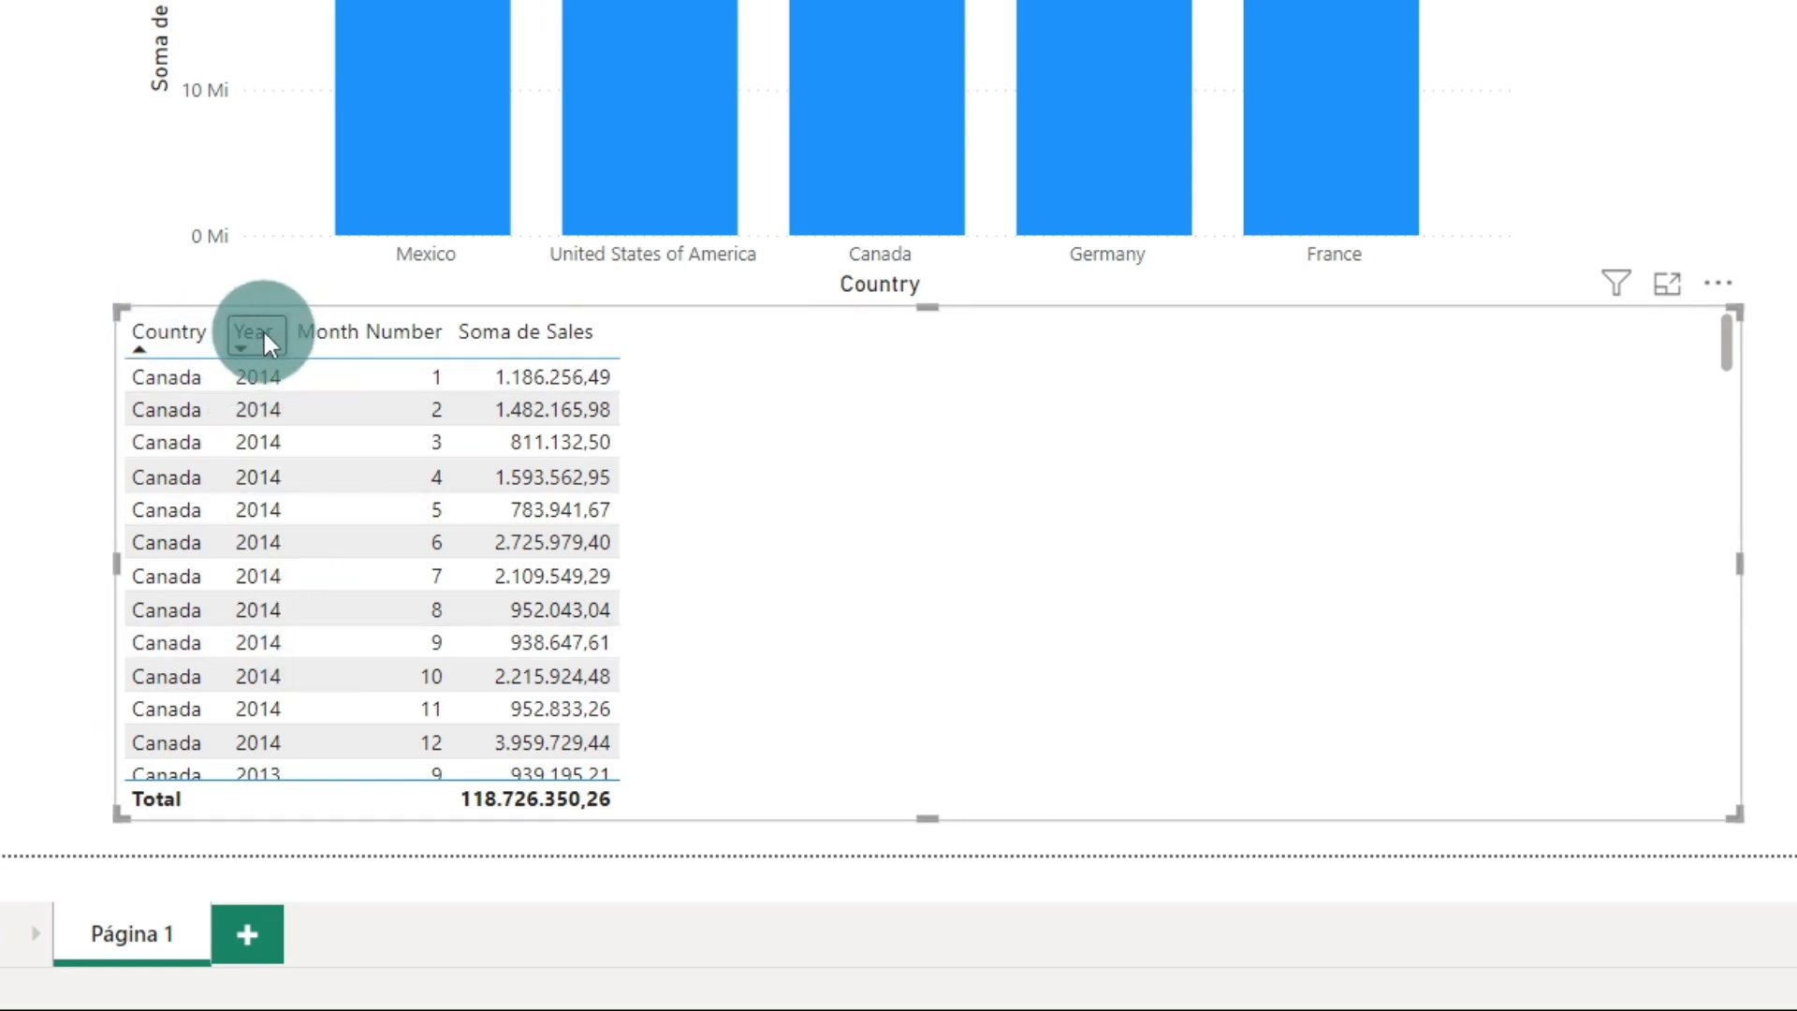
{"action": "scroll", "coordinate": [273, 419], "scroll_direction": "down", "scroll_amount": 2}
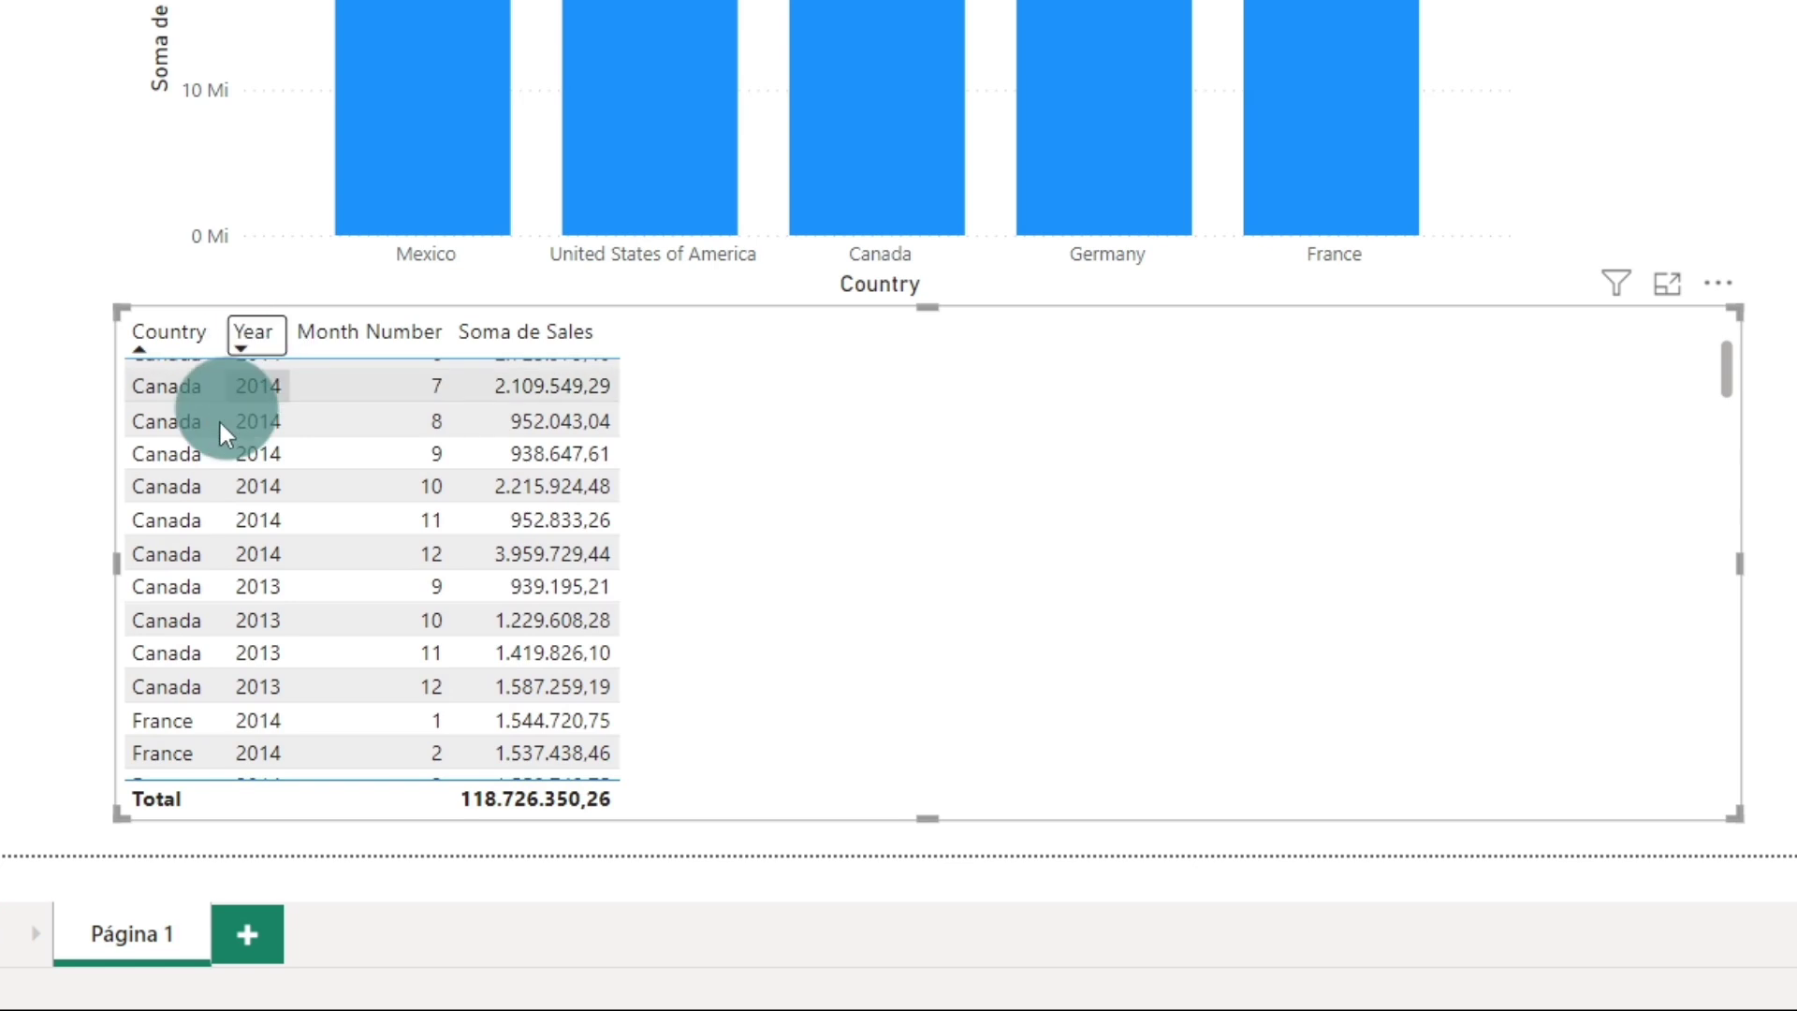
{"action": "scroll", "coordinate": [221, 420], "scroll_direction": "up", "scroll_amount": 3}
{"action": "scroll", "coordinate": [299, 440], "scroll_direction": "down", "scroll_amount": 3}
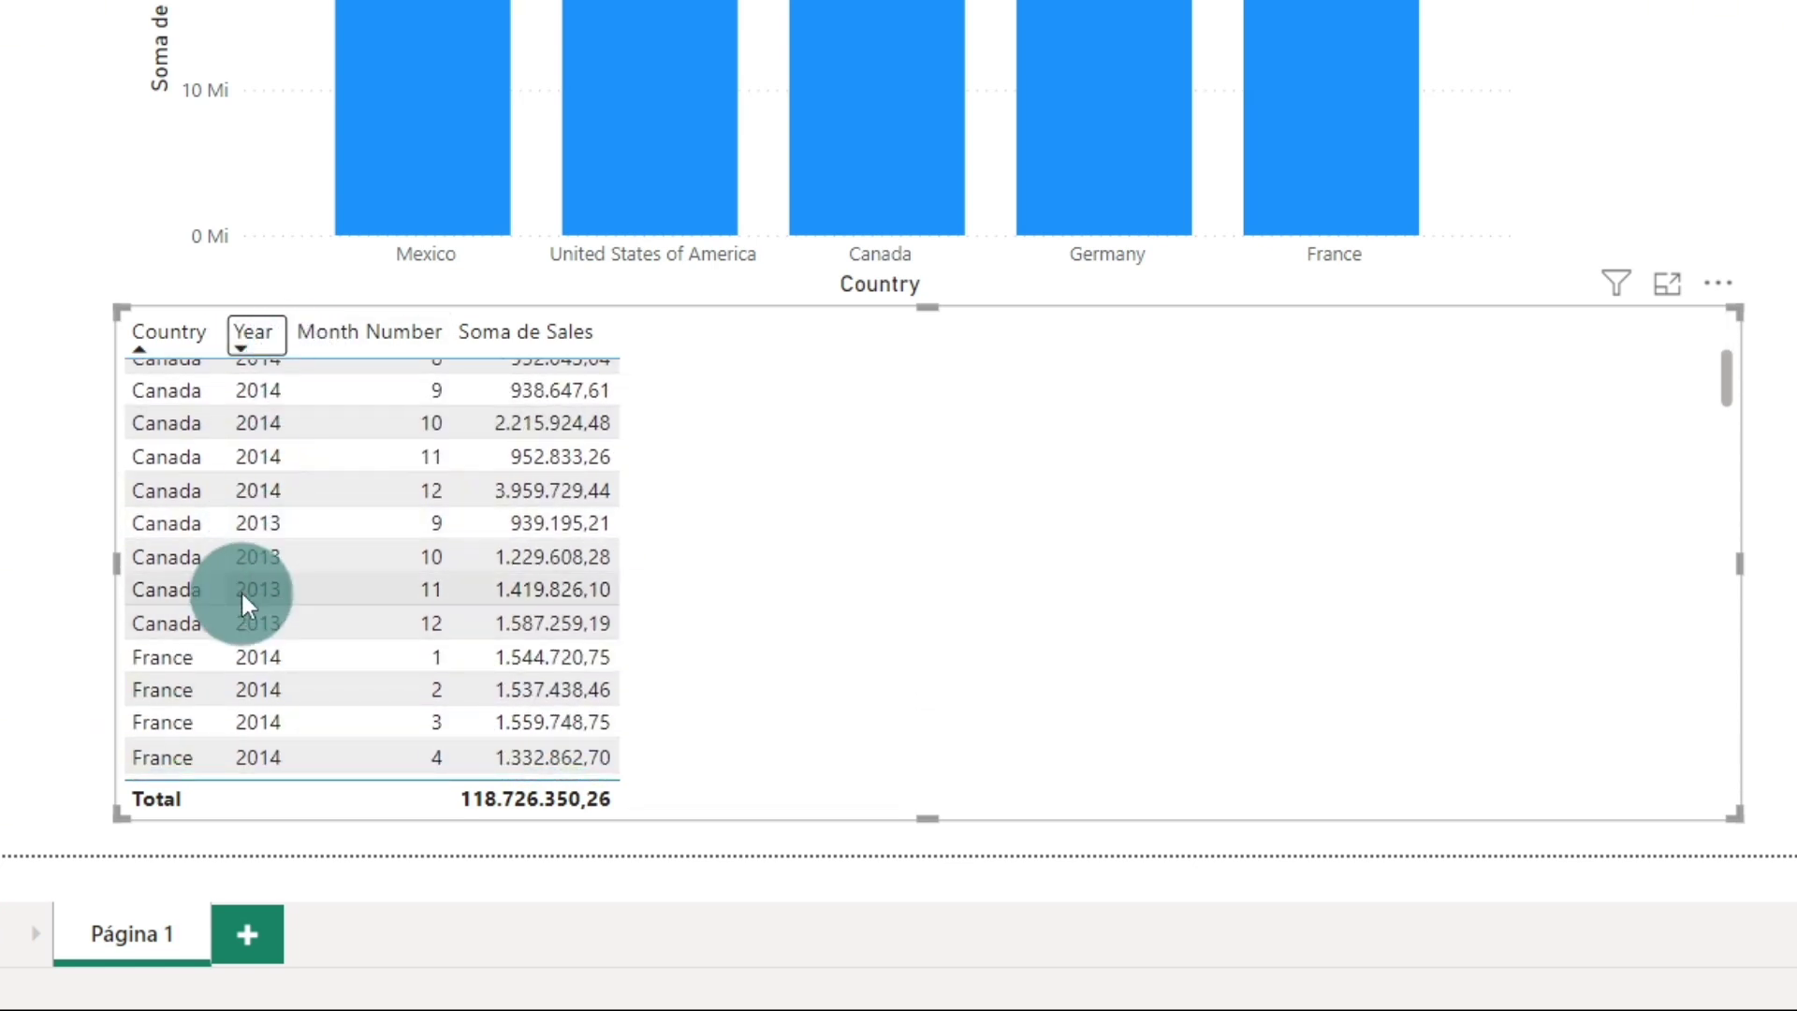
{"action": "scroll", "coordinate": [215, 496], "scroll_direction": "up", "scroll_amount": 3}
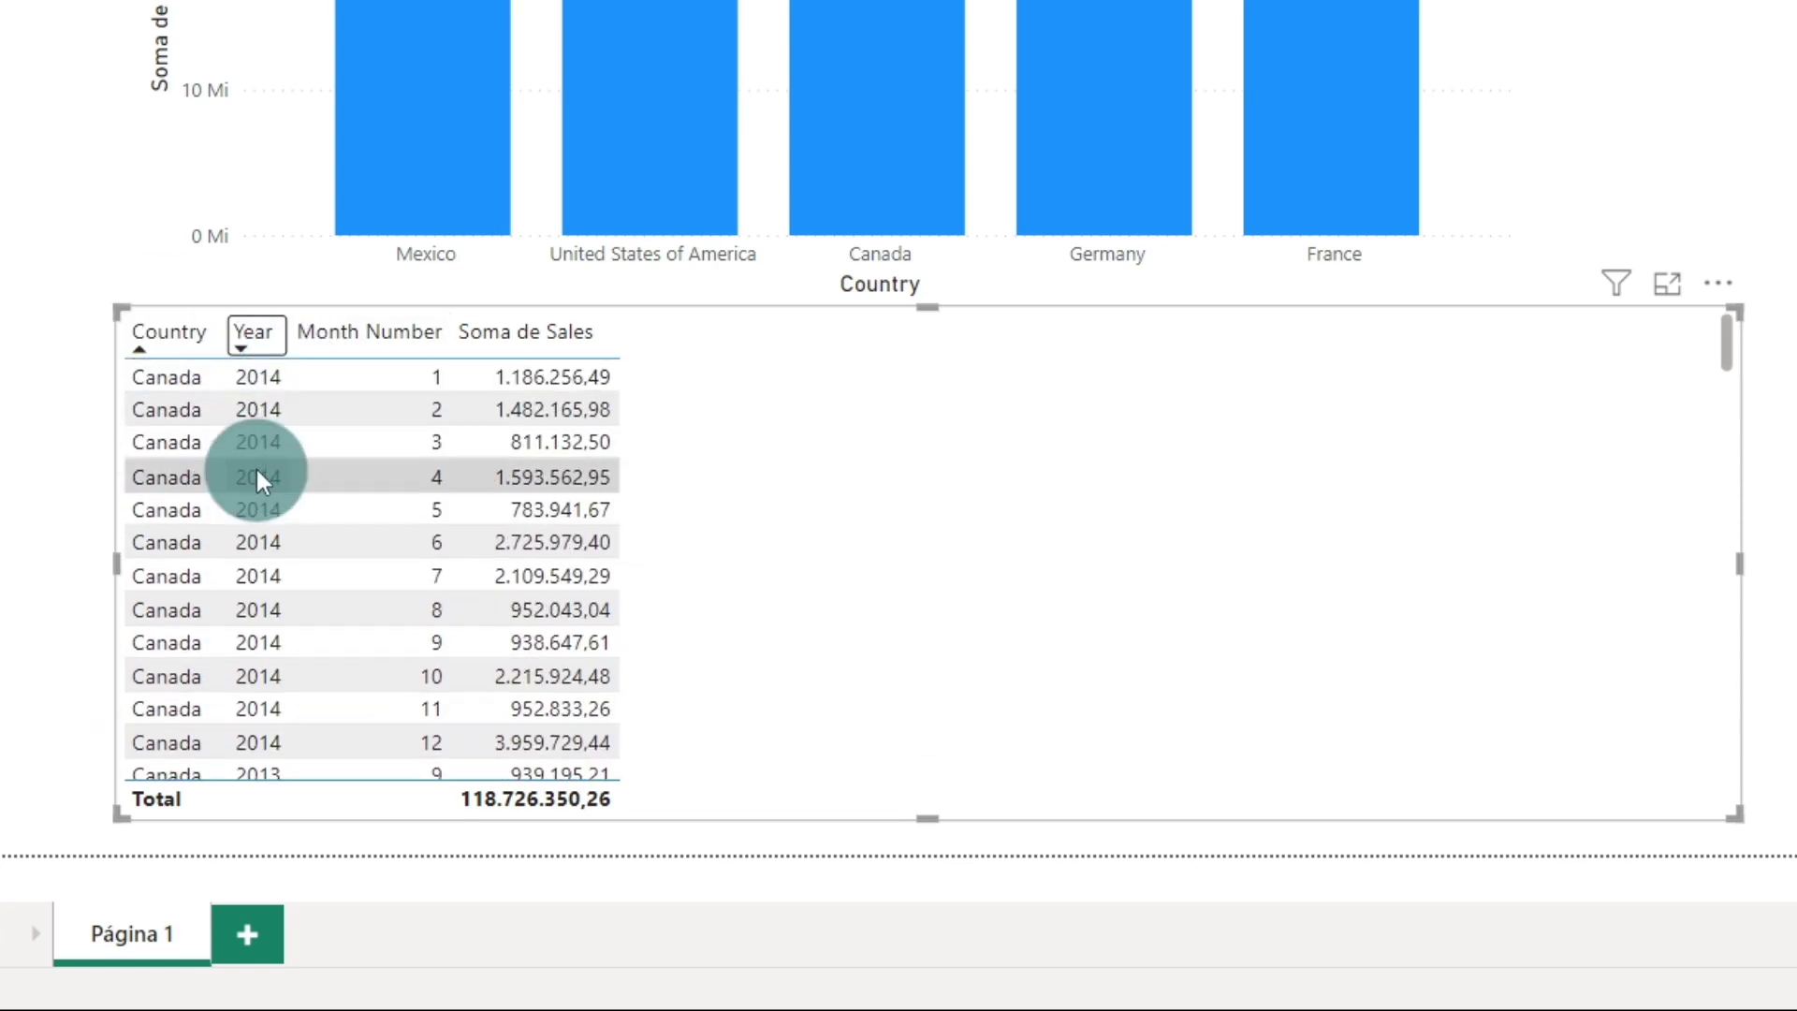
Add Month Number as a descending third sort level, running months 12 down to 1
{"action": "left_click", "coordinate": [419, 333], "text": "shift"}
{"action": "left_click", "coordinate": [411, 335], "text": "shift"}
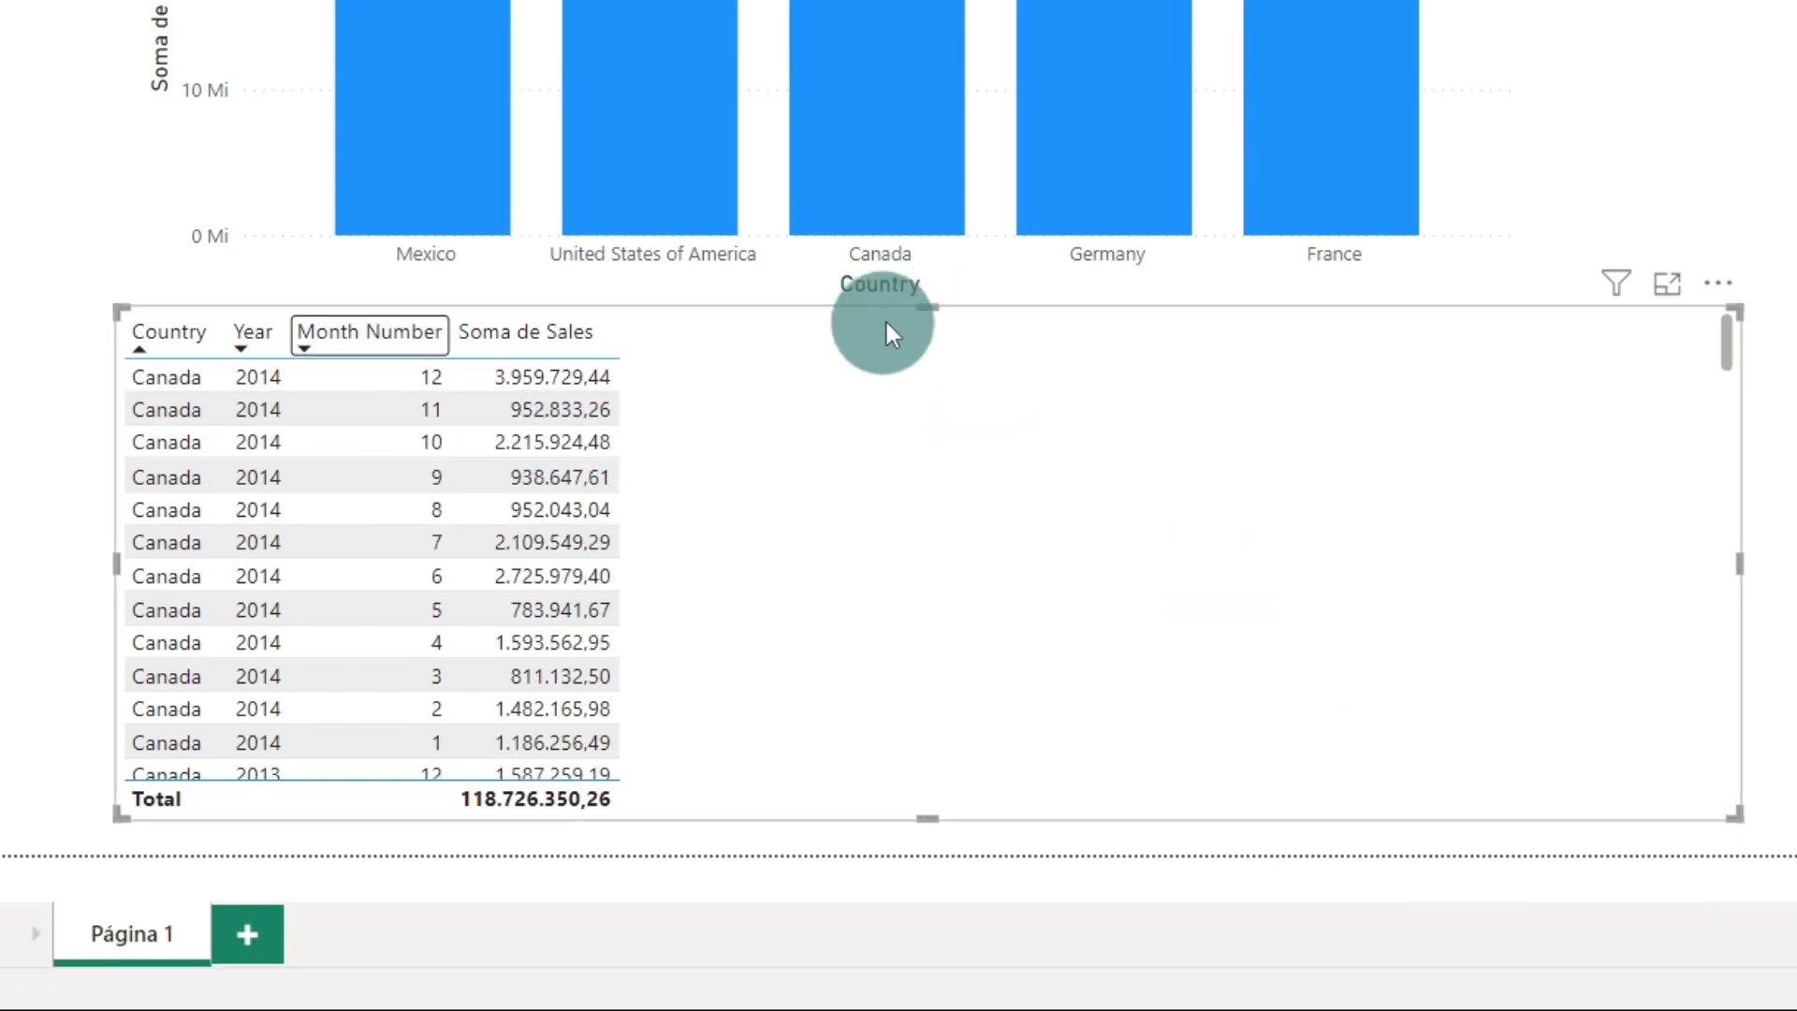
{"action": "scroll", "coordinate": [874, 493], "scroll_direction": "down", "scroll_amount": 1}
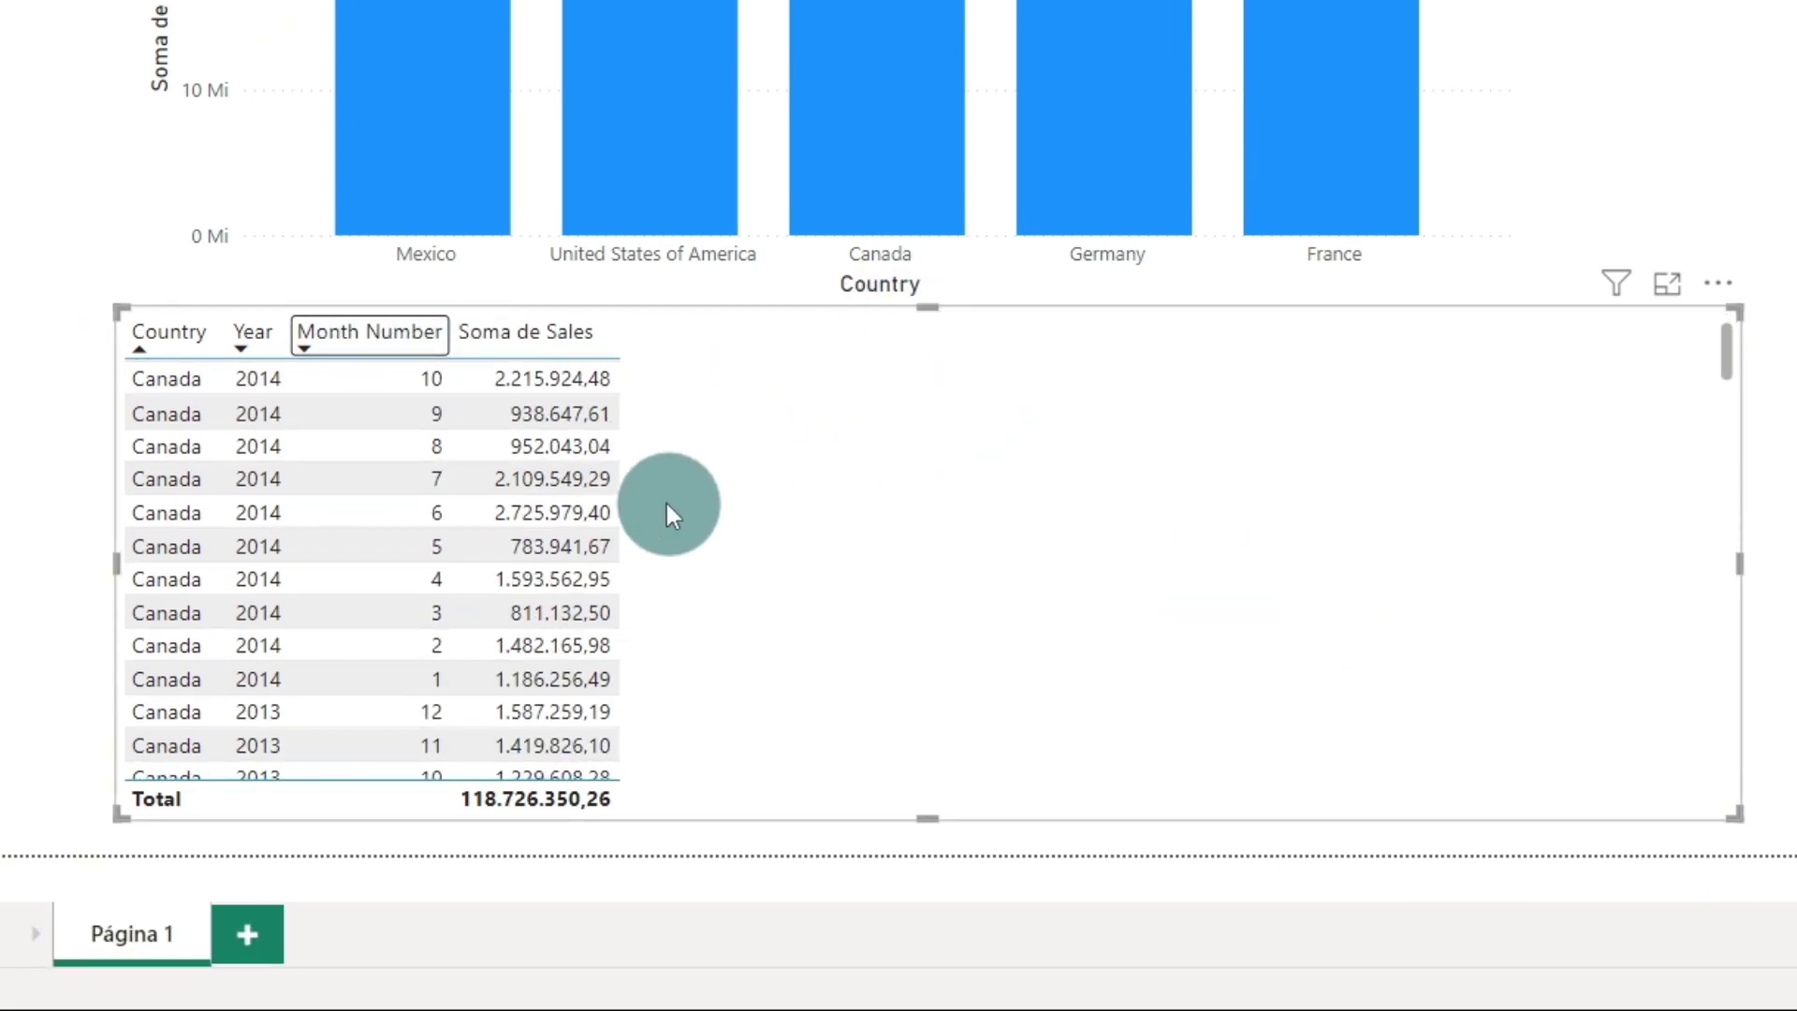
{"action": "scroll", "coordinate": [666, 503], "scroll_direction": "up", "scroll_amount": 1}
{"action": "scroll", "coordinate": [400, 368], "scroll_direction": "down", "scroll_amount": 1}
{"action": "scroll", "coordinate": [402, 369], "scroll_direction": "down", "scroll_amount": 1}
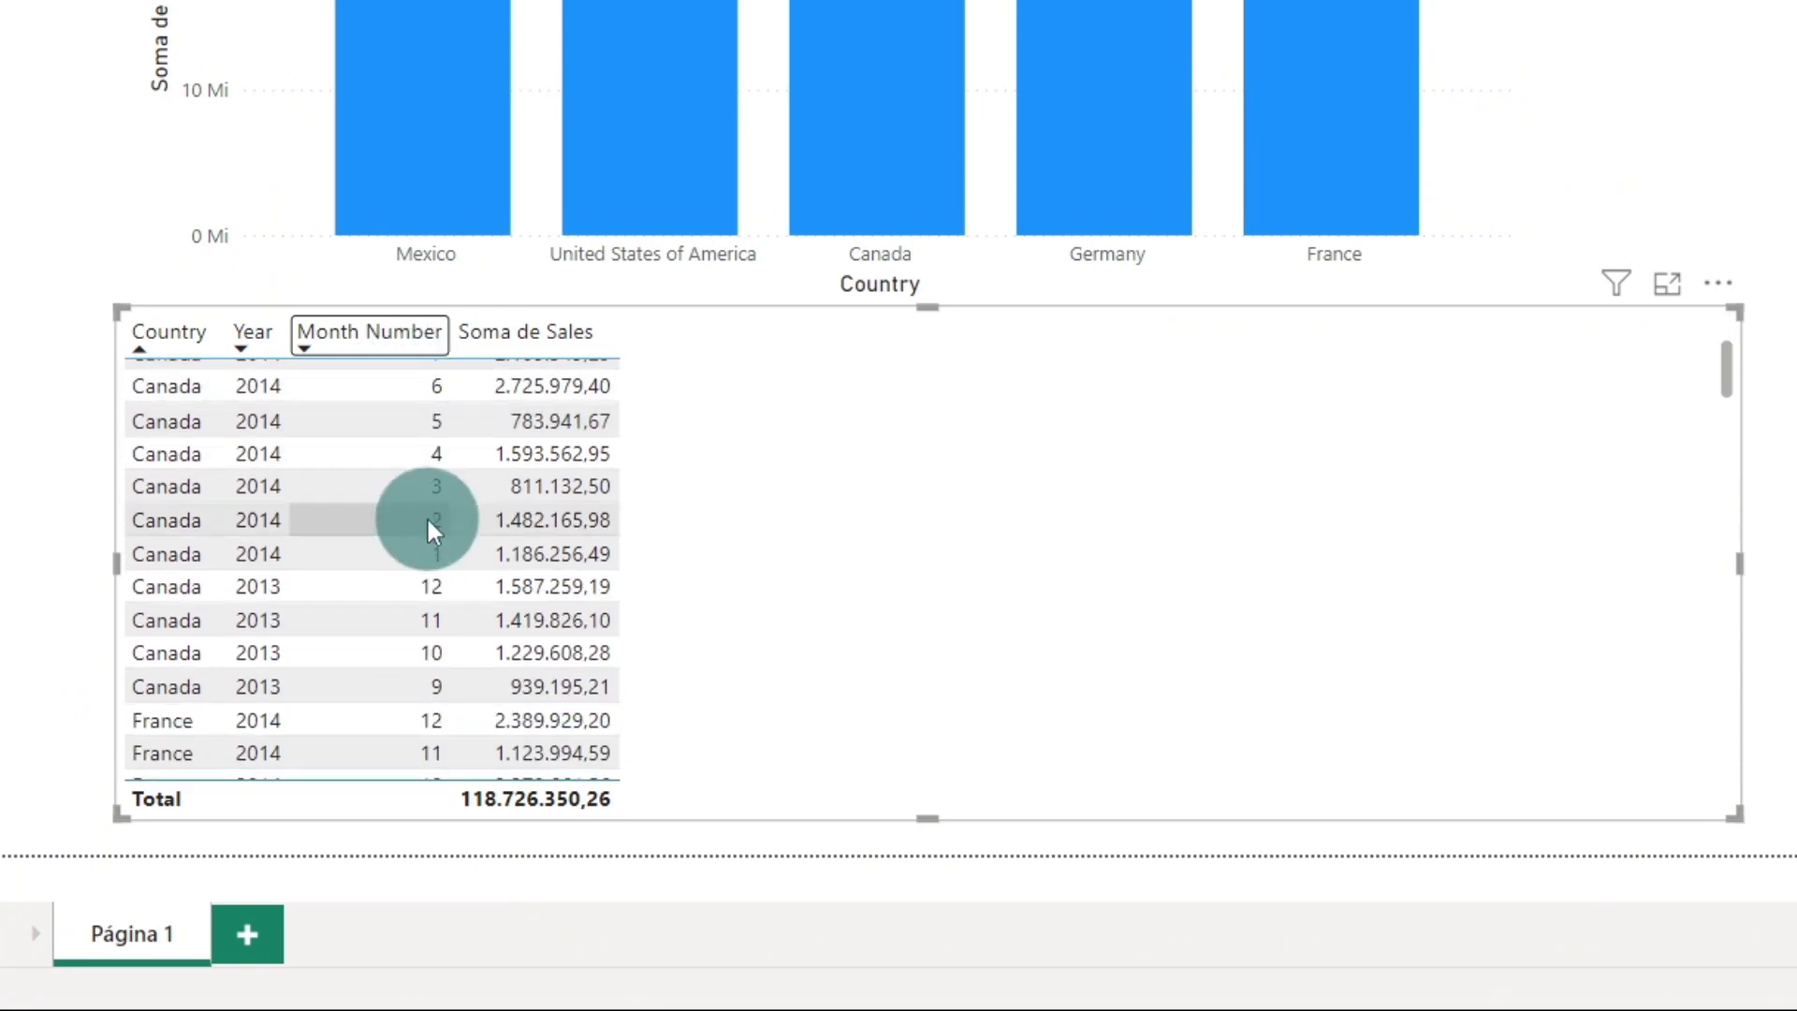
{"action": "scroll", "coordinate": [442, 406], "scroll_direction": "up", "scroll_amount": 2}
{"action": "scroll", "coordinate": [447, 381], "scroll_direction": "down", "scroll_amount": 1}
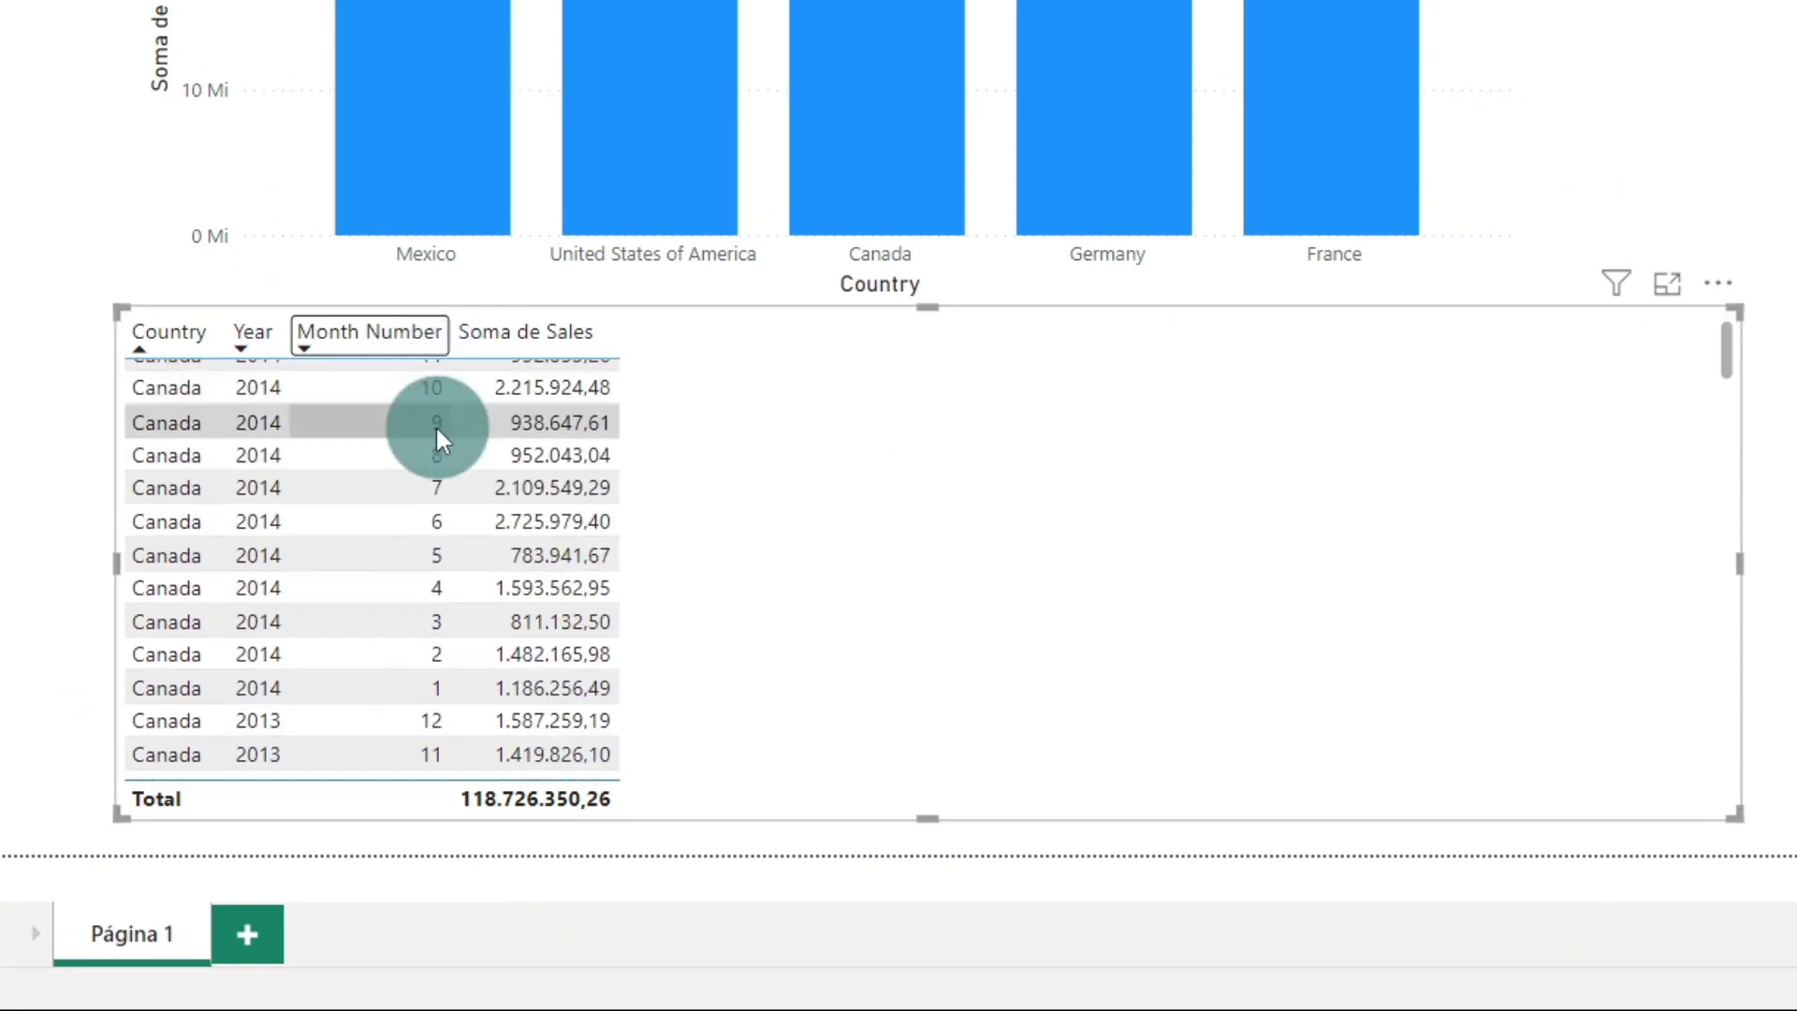
{"action": "scroll", "coordinate": [441, 433], "scroll_direction": "down", "scroll_amount": 1}
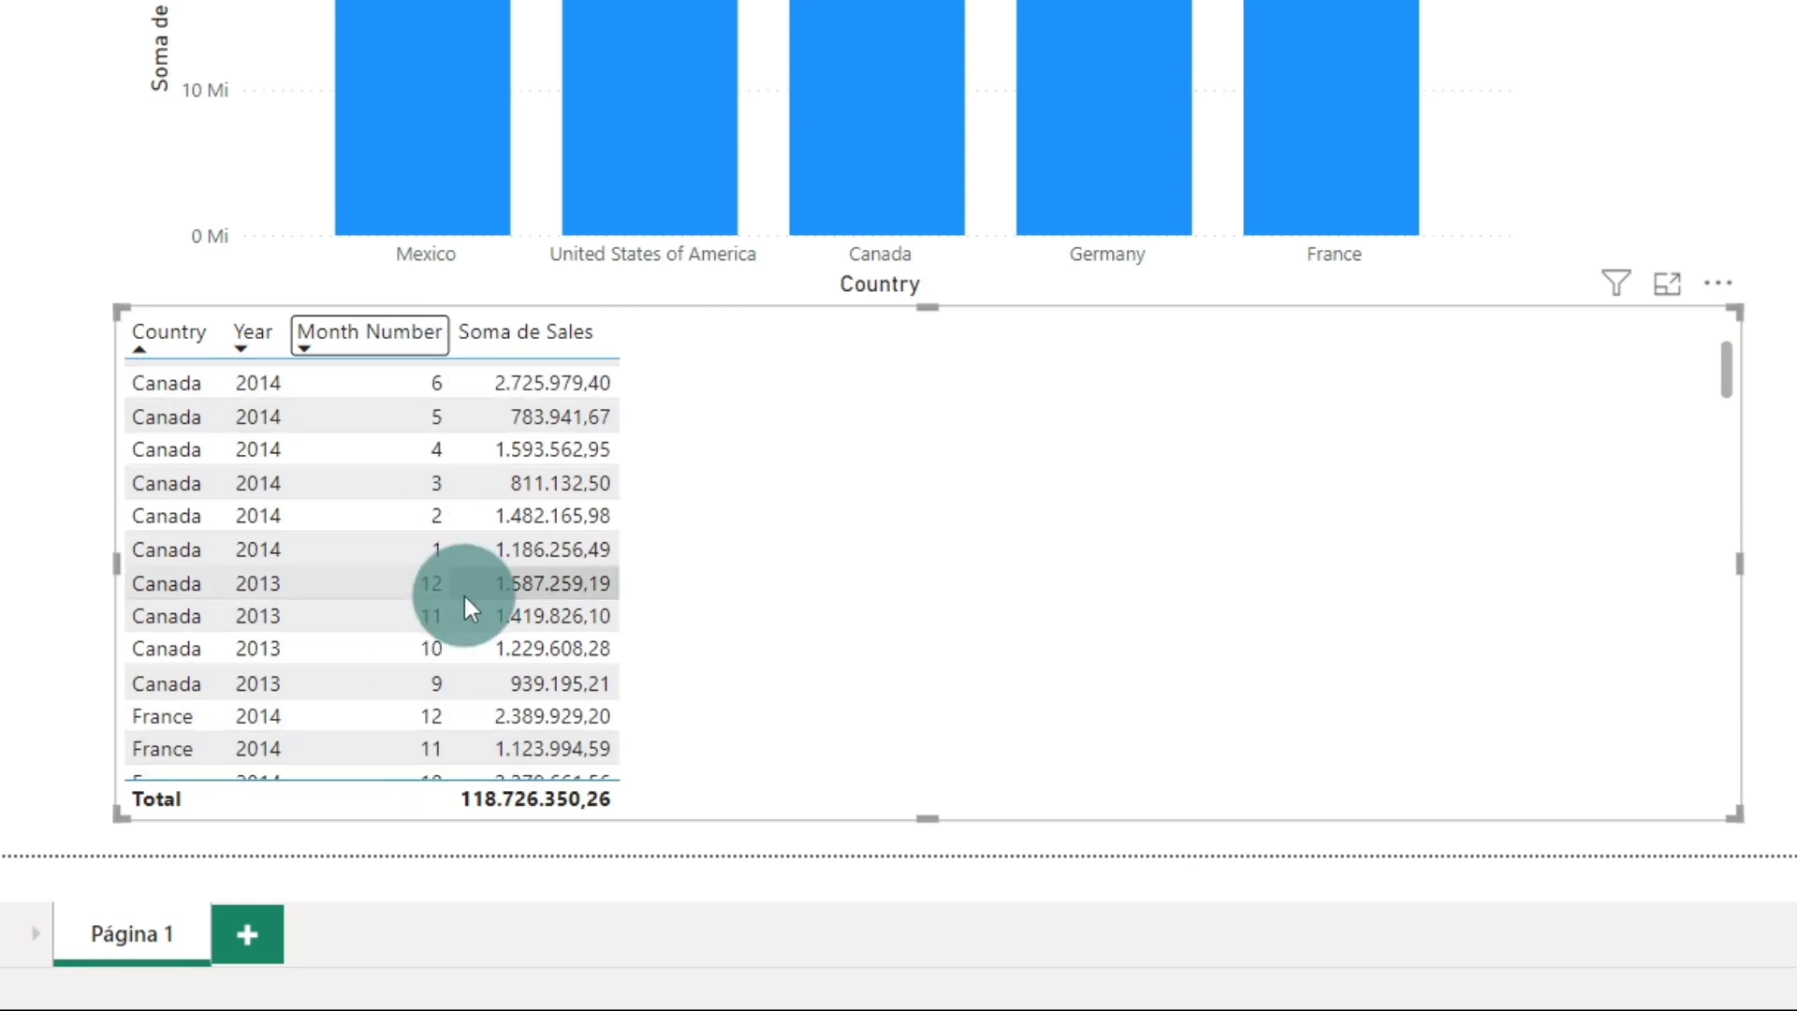
{"action": "scroll", "coordinate": [463, 593], "scroll_direction": "up", "scroll_amount": 2}
{"action": "scroll", "coordinate": [951, 664], "scroll_direction": "down", "scroll_amount": 1}
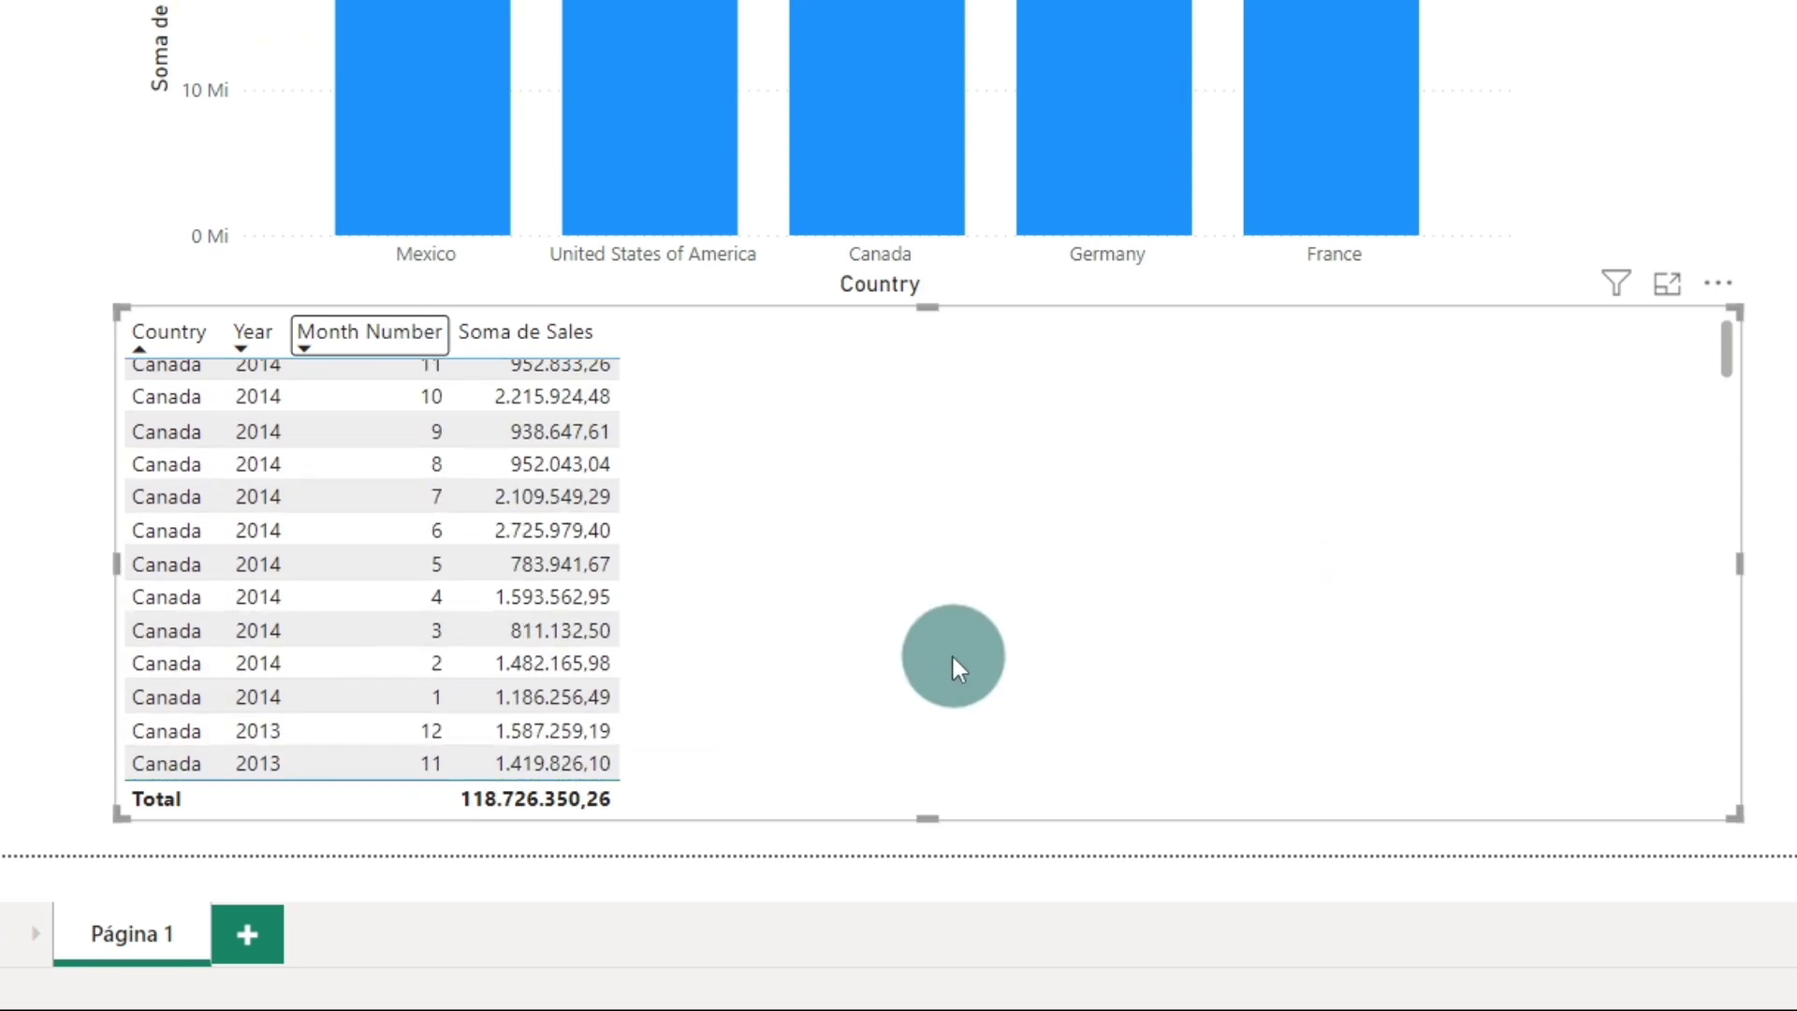
{"action": "scroll", "coordinate": [1104, 614], "scroll_direction": "up", "scroll_amount": 1}
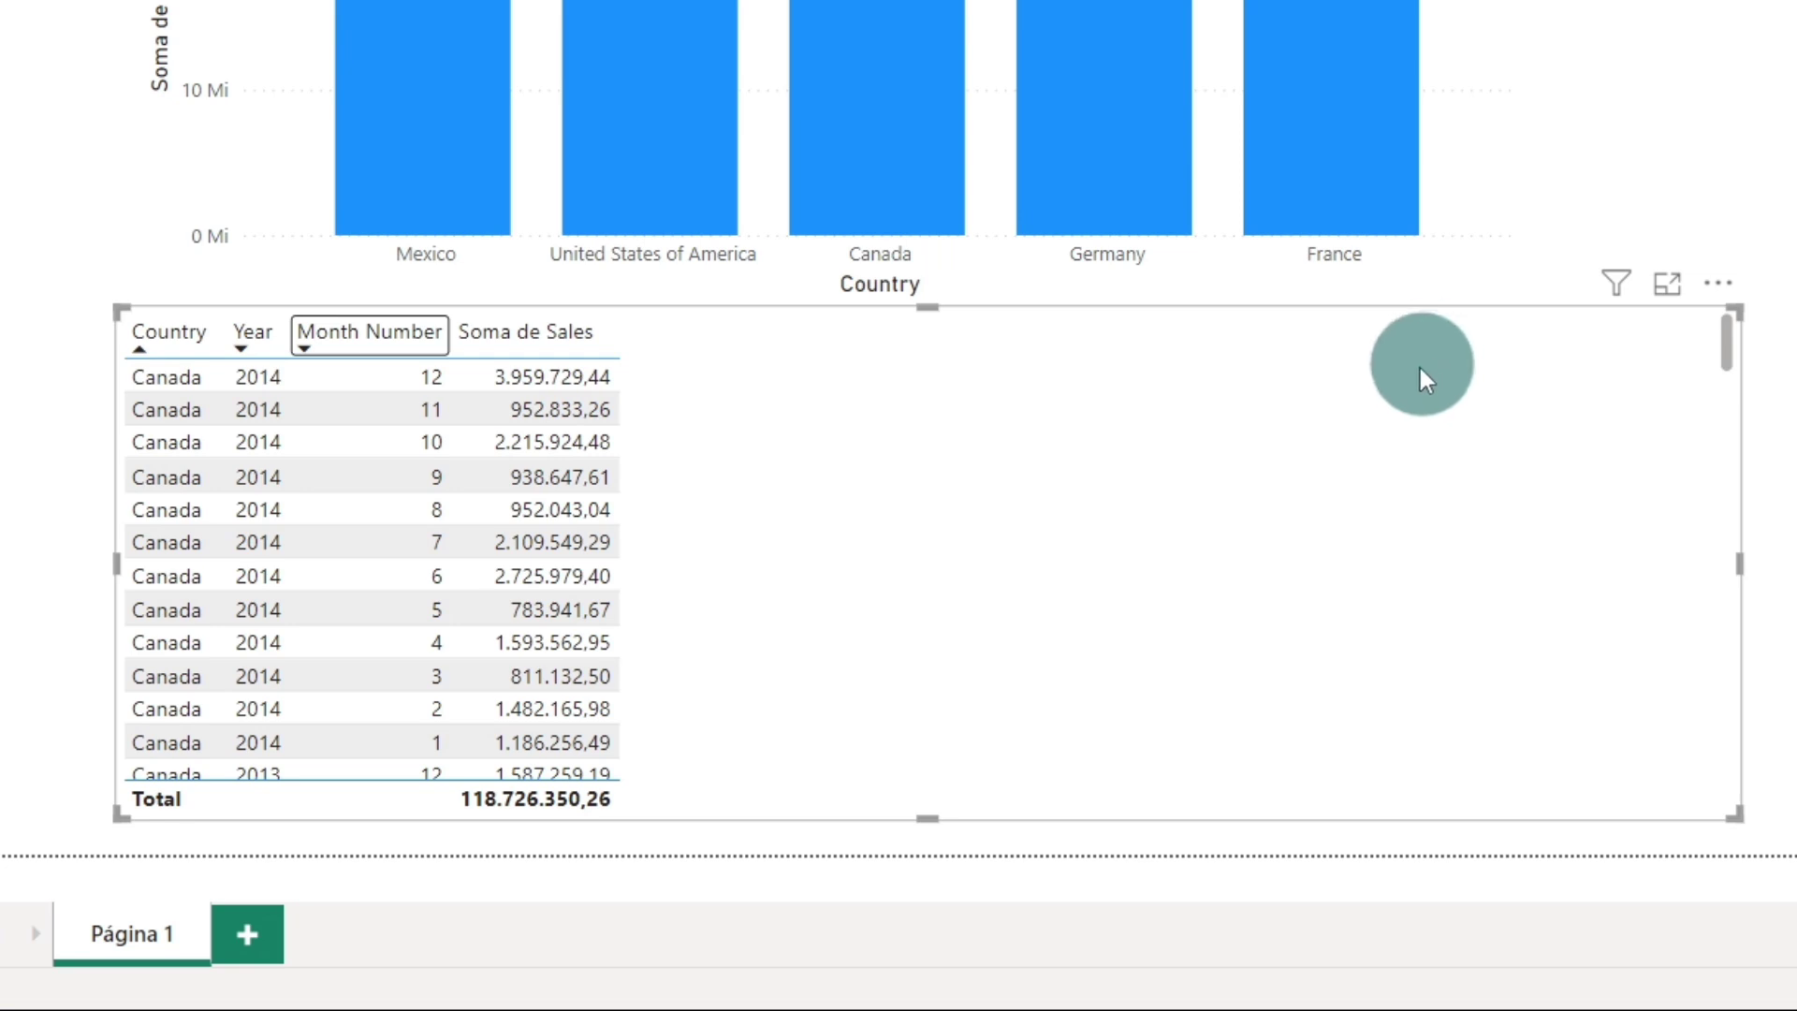
{"action": "scroll", "coordinate": [1437, 402], "scroll_direction": "down", "scroll_amount": 4}
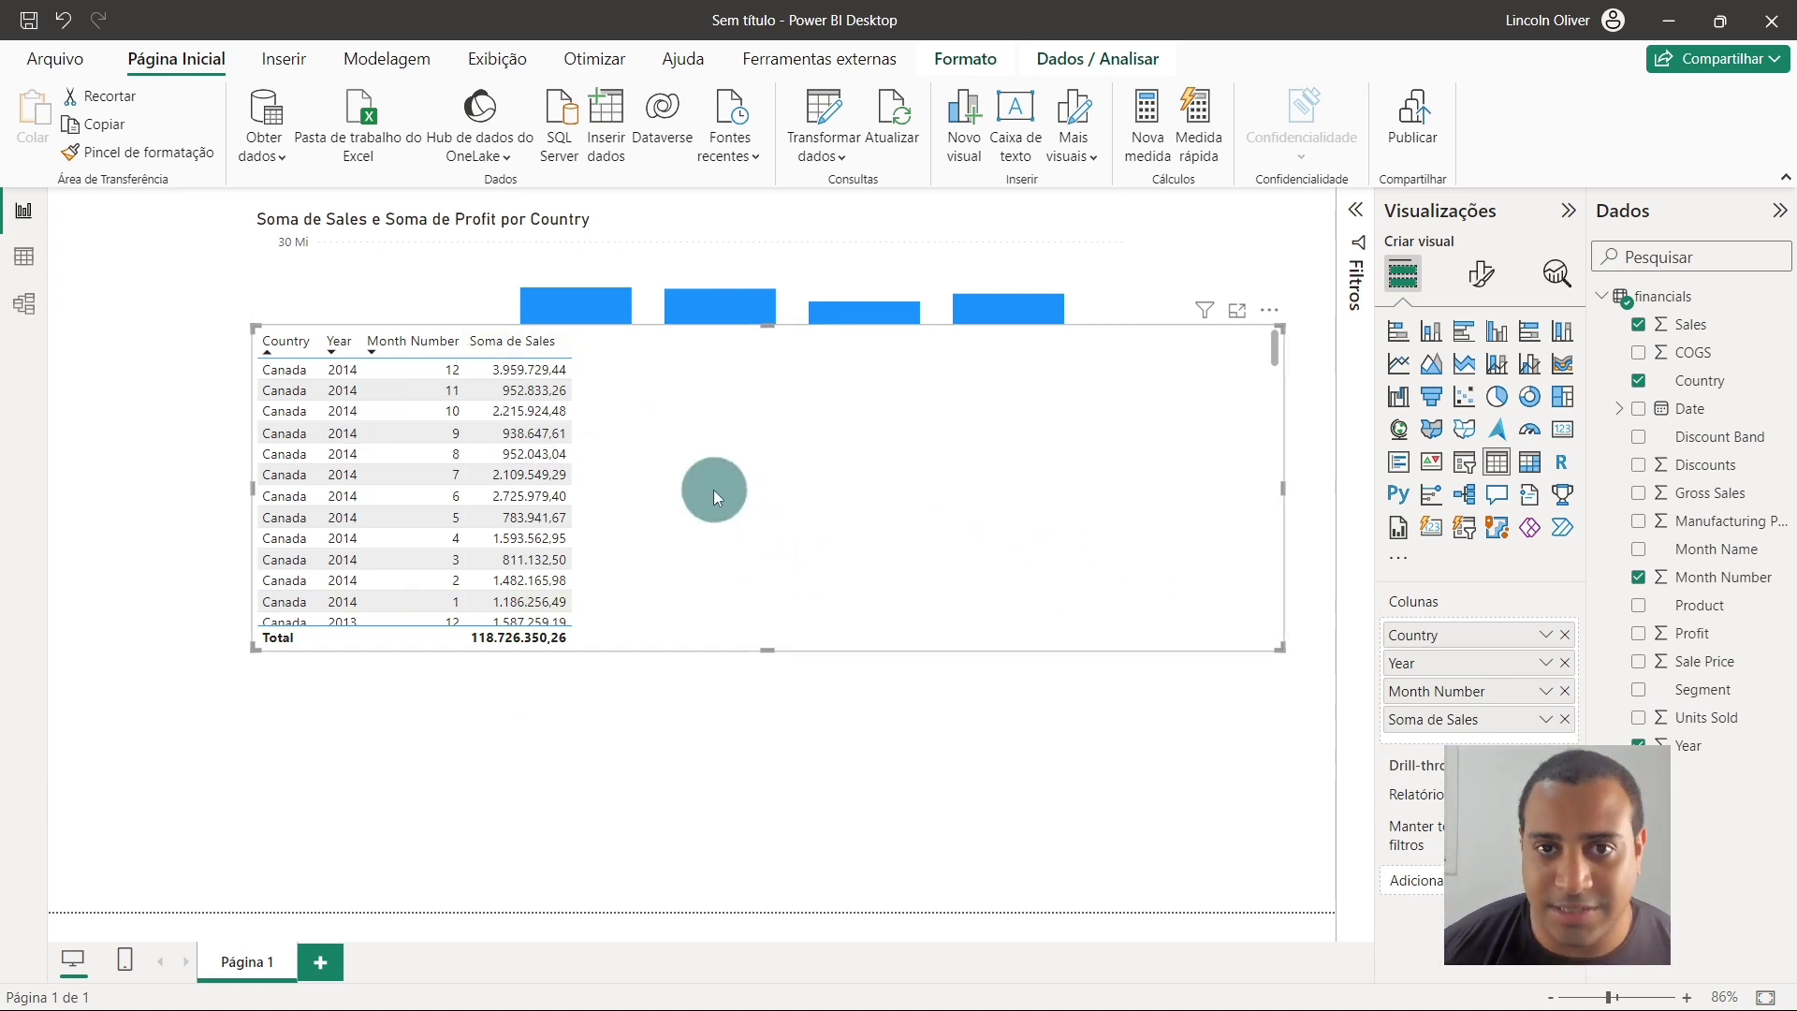
Move and shrink the table beside the country chart so the chart title and bars show
{"action": "left_click_drag", "start_coordinate": [768, 327], "coordinate": [788, 212]}
{"action": "left_click", "coordinate": [768, 727]}
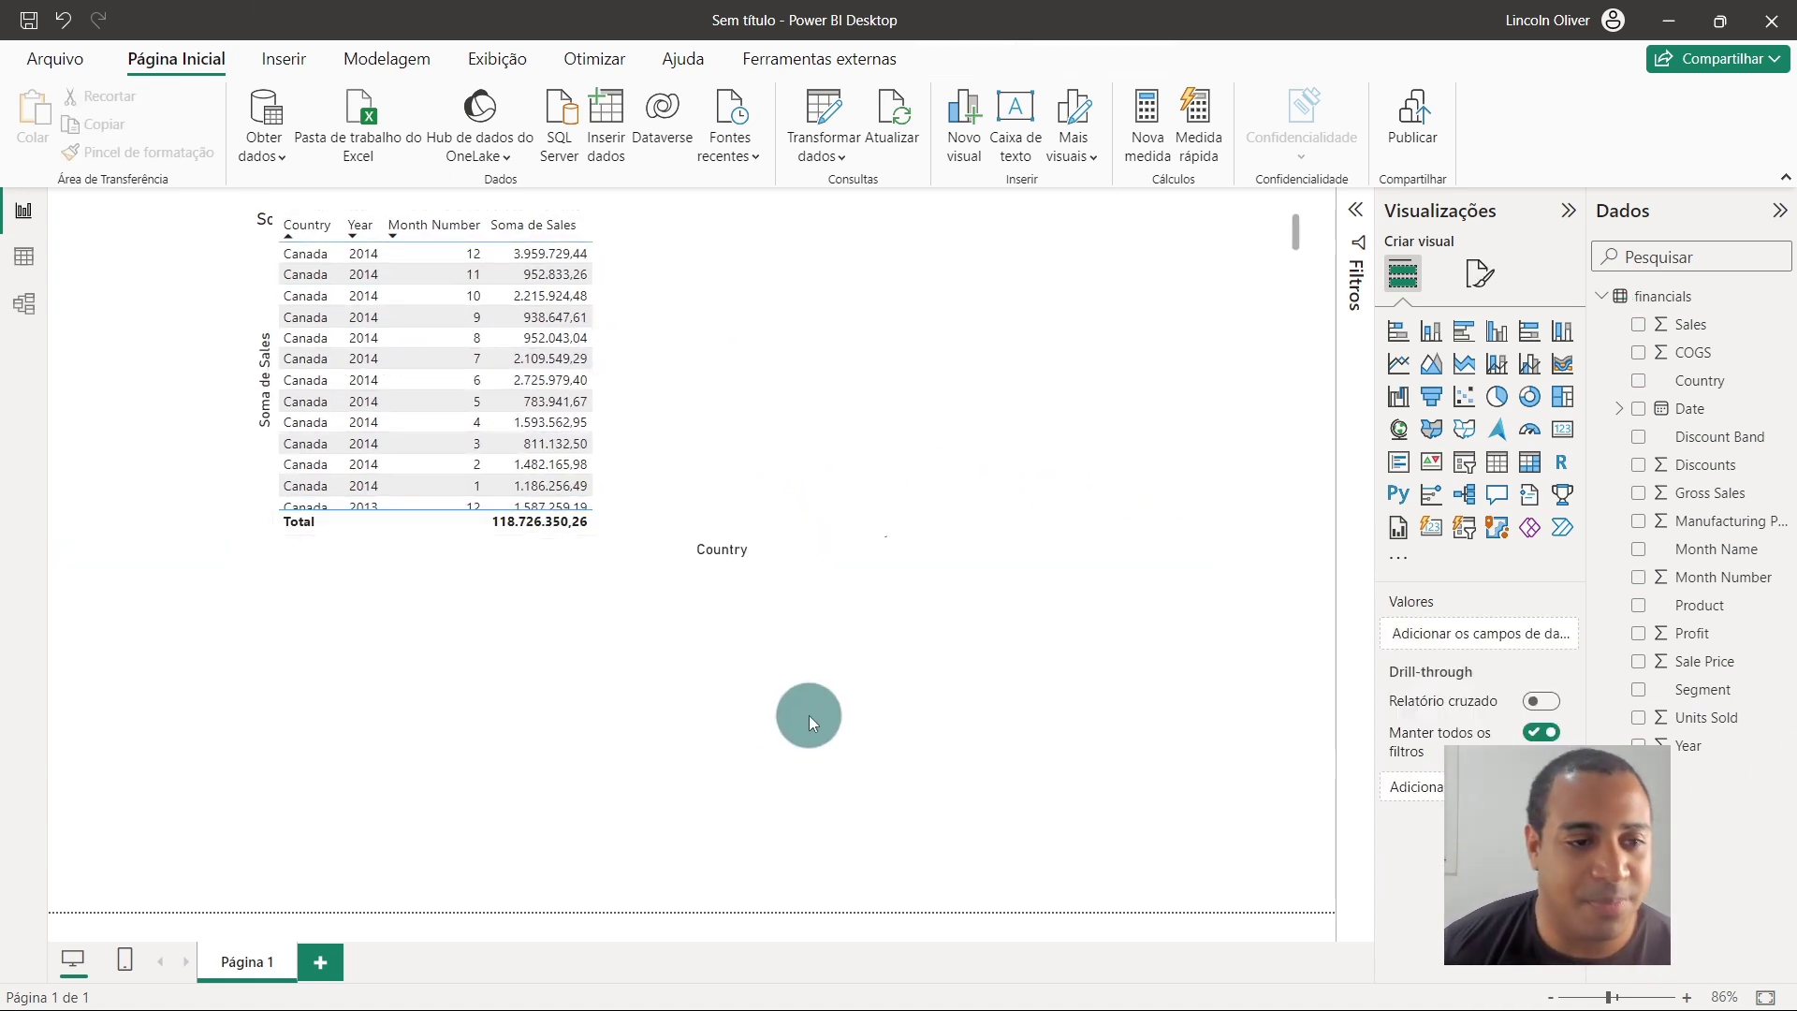
{"action": "left_click_drag", "start_coordinate": [936, 525], "coordinate": [947, 566]}
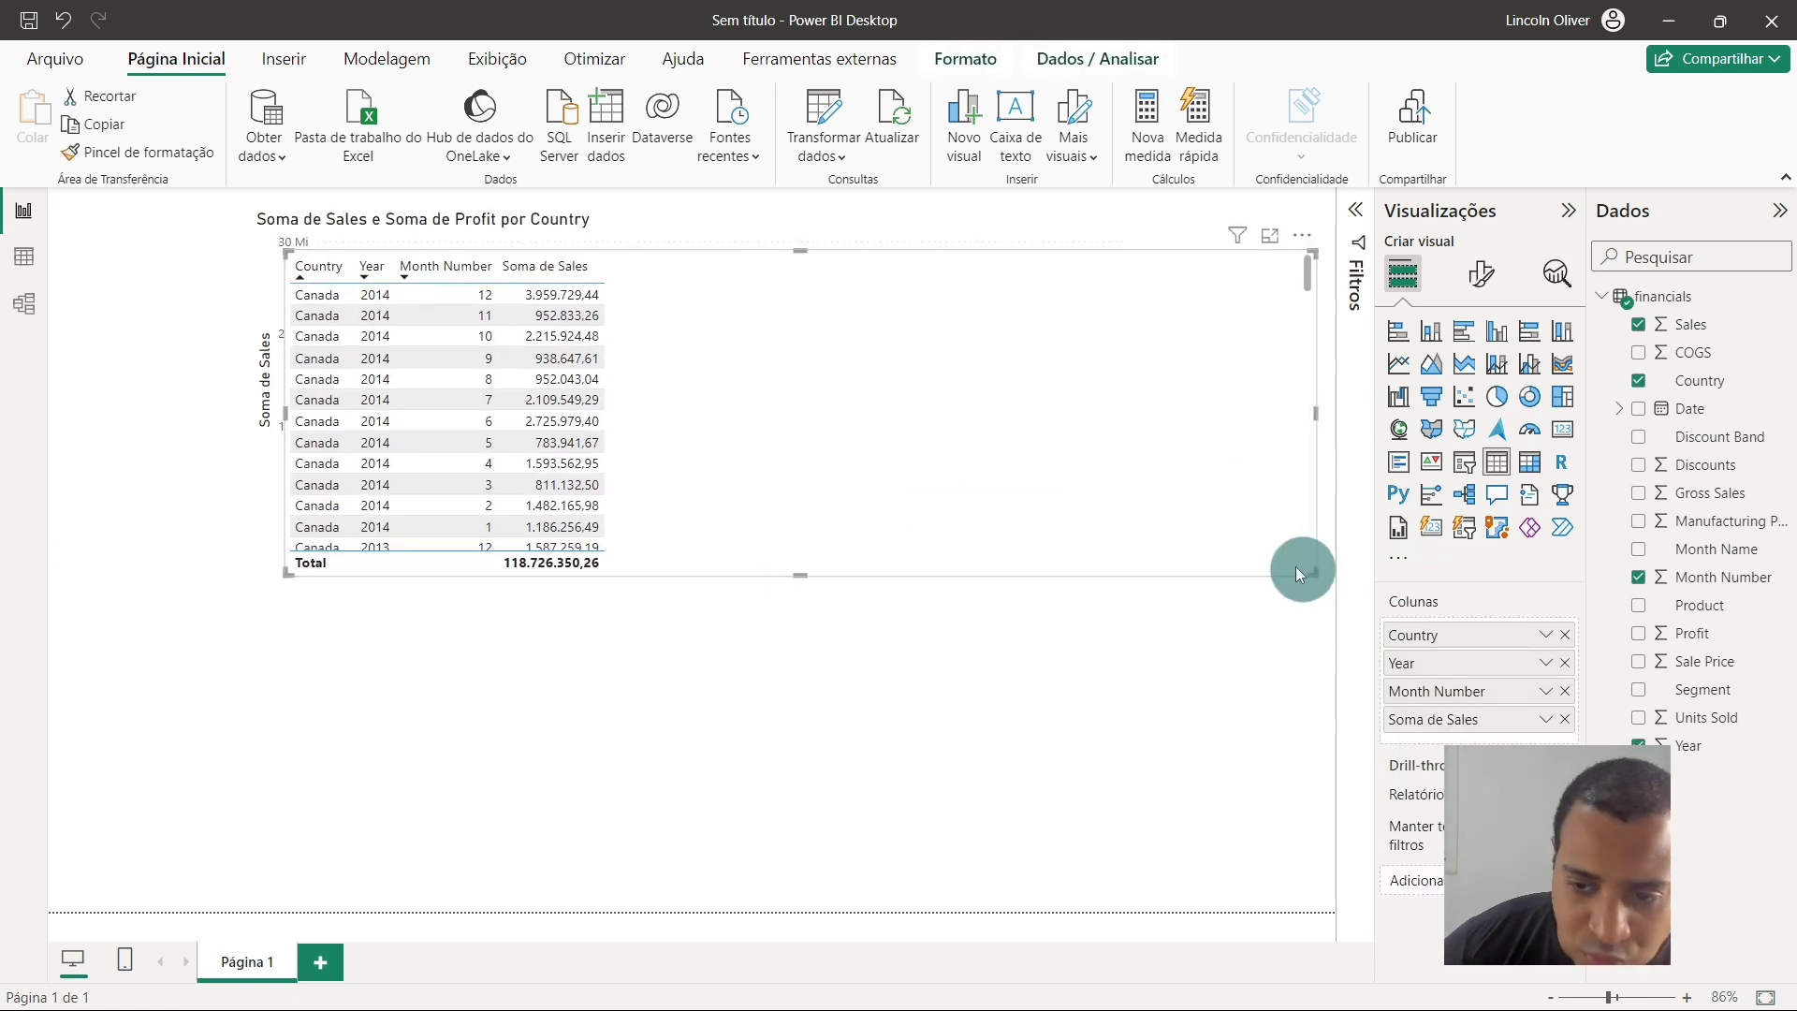
{"action": "mouse_move", "coordinate": [1295, 566]}
{"action": "left_mouse_down"}
{"action": "mouse_move", "coordinate": [661, 525]}
{"action": "mouse_move", "coordinate": [769, 571]}
{"action": "mouse_move", "coordinate": [1226, 439]}
{"action": "left_mouse_up"}
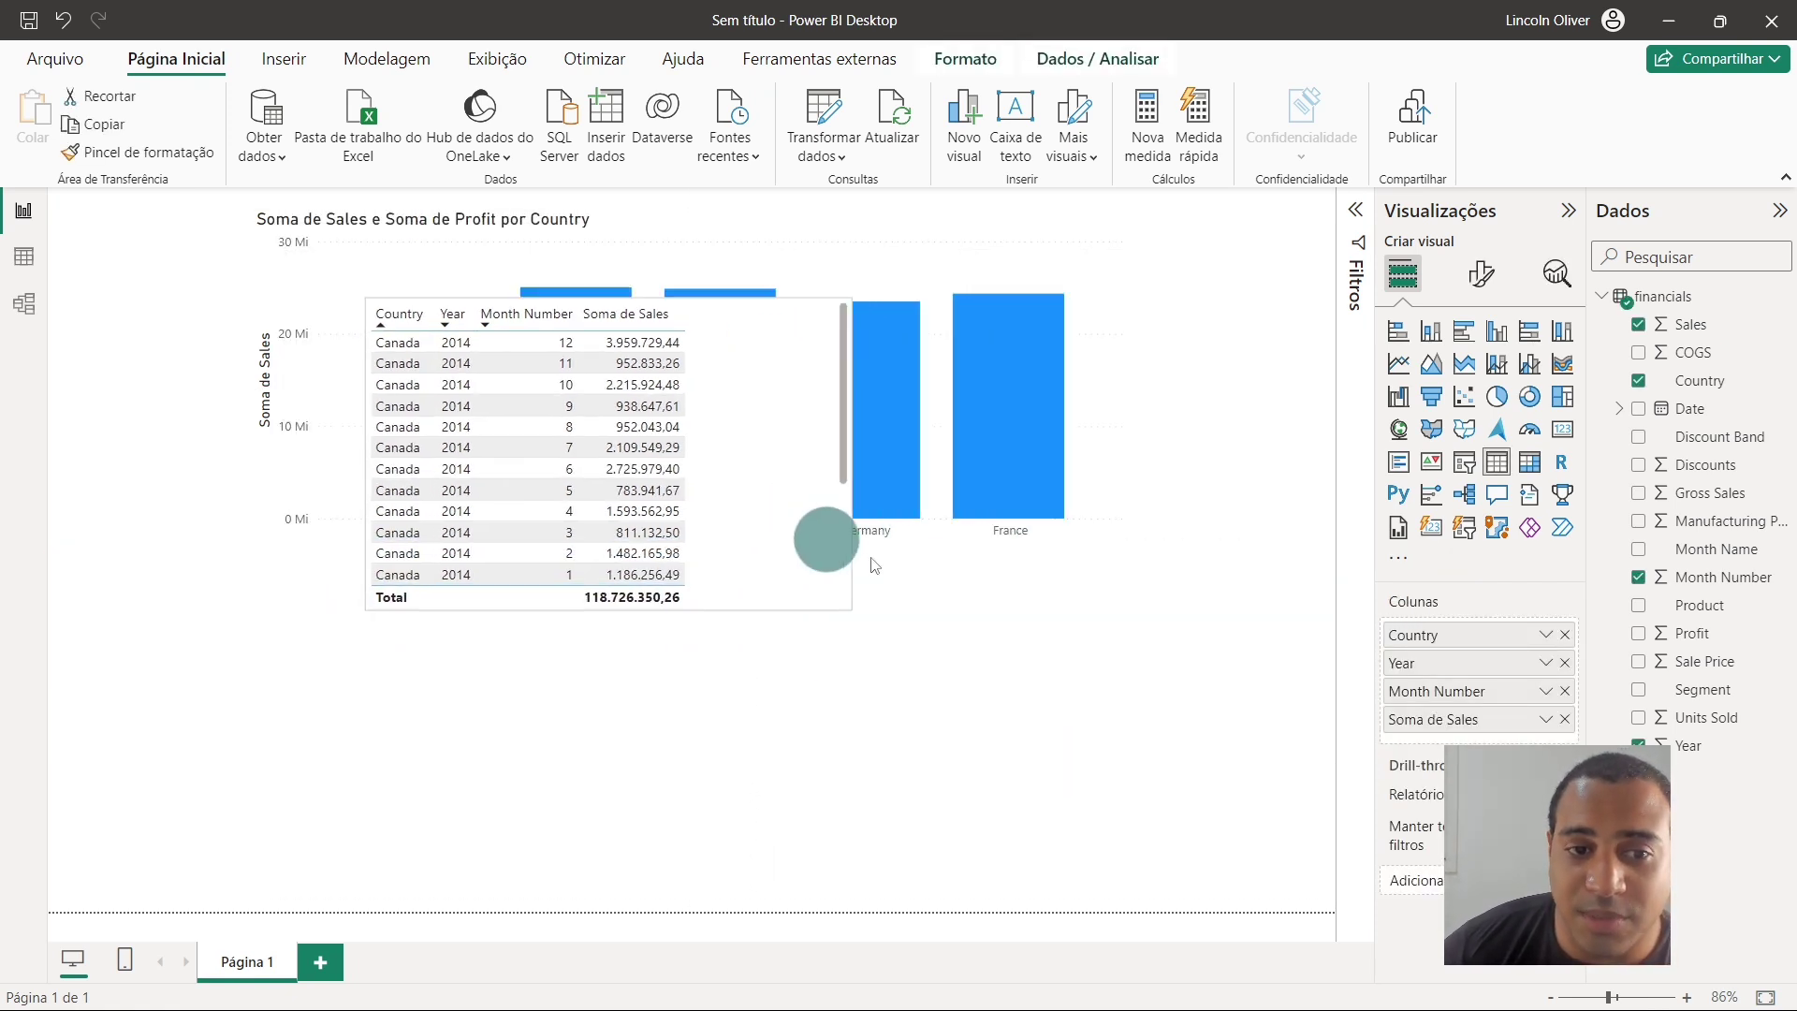
{"action": "left_click", "coordinate": [768, 818]}
{"action": "mouse_move", "coordinate": [1690, 408]}
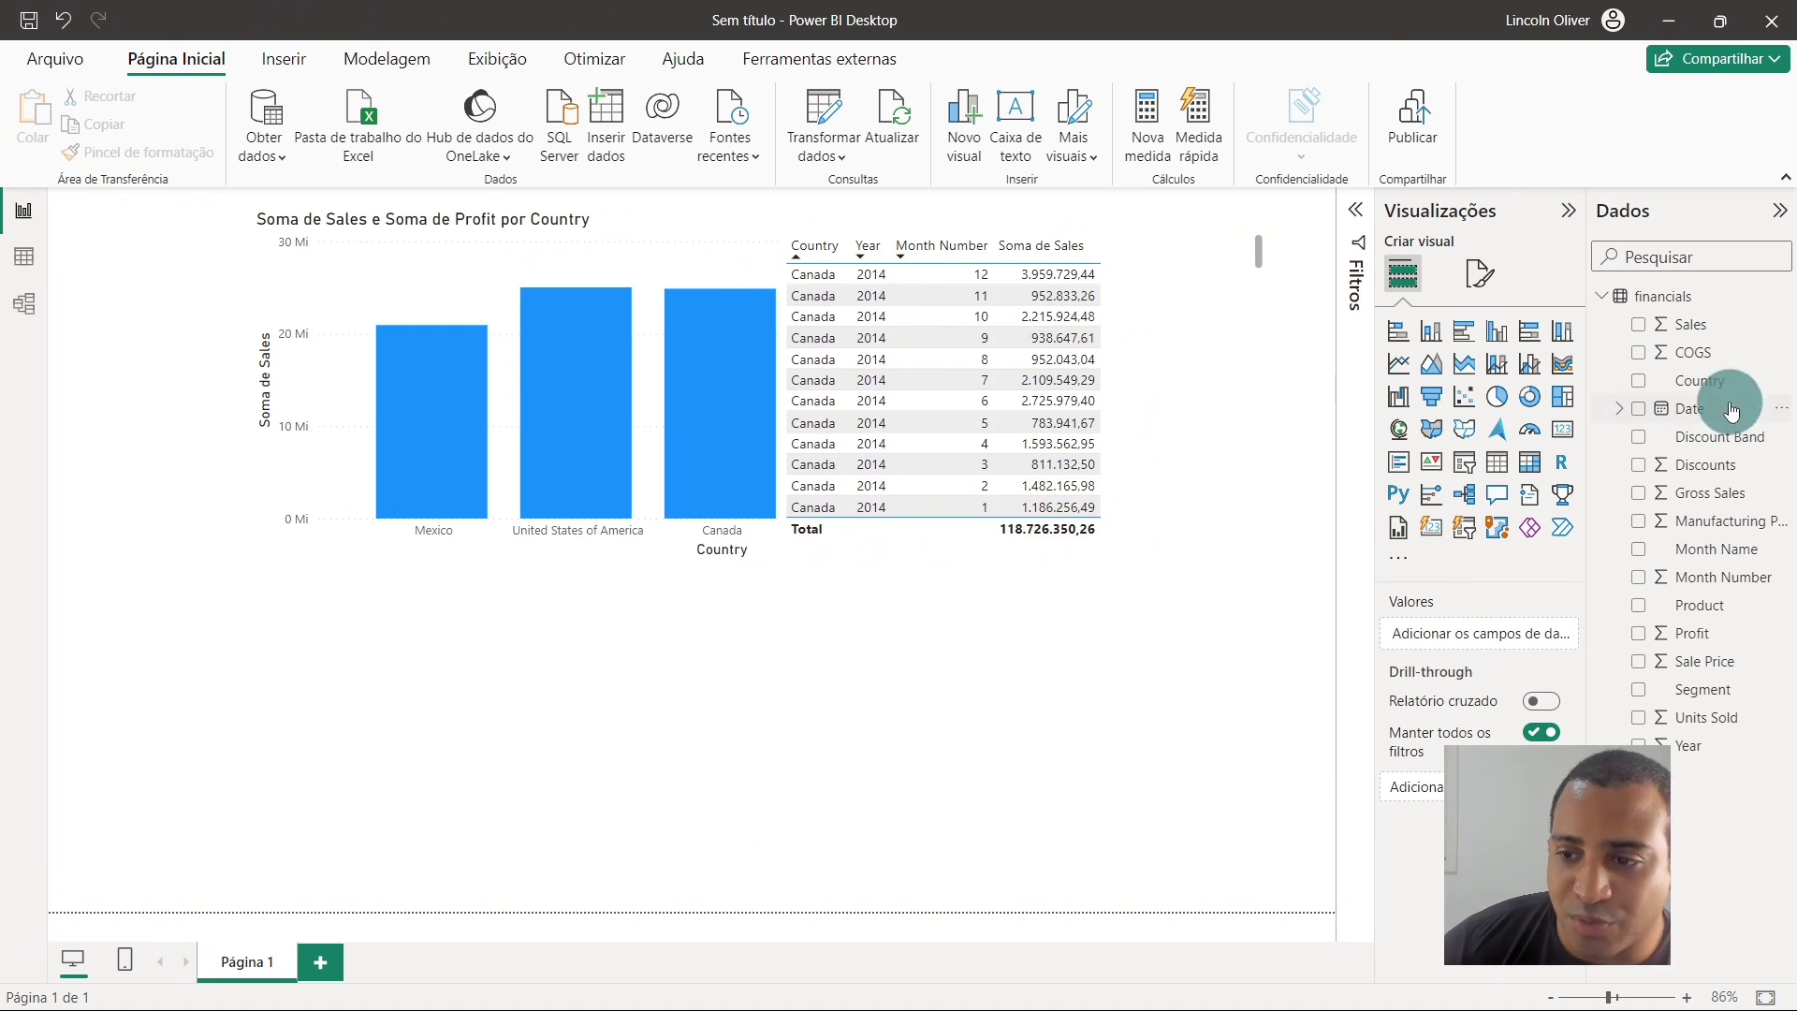
{"action": "left_click", "coordinate": [1701, 379]}
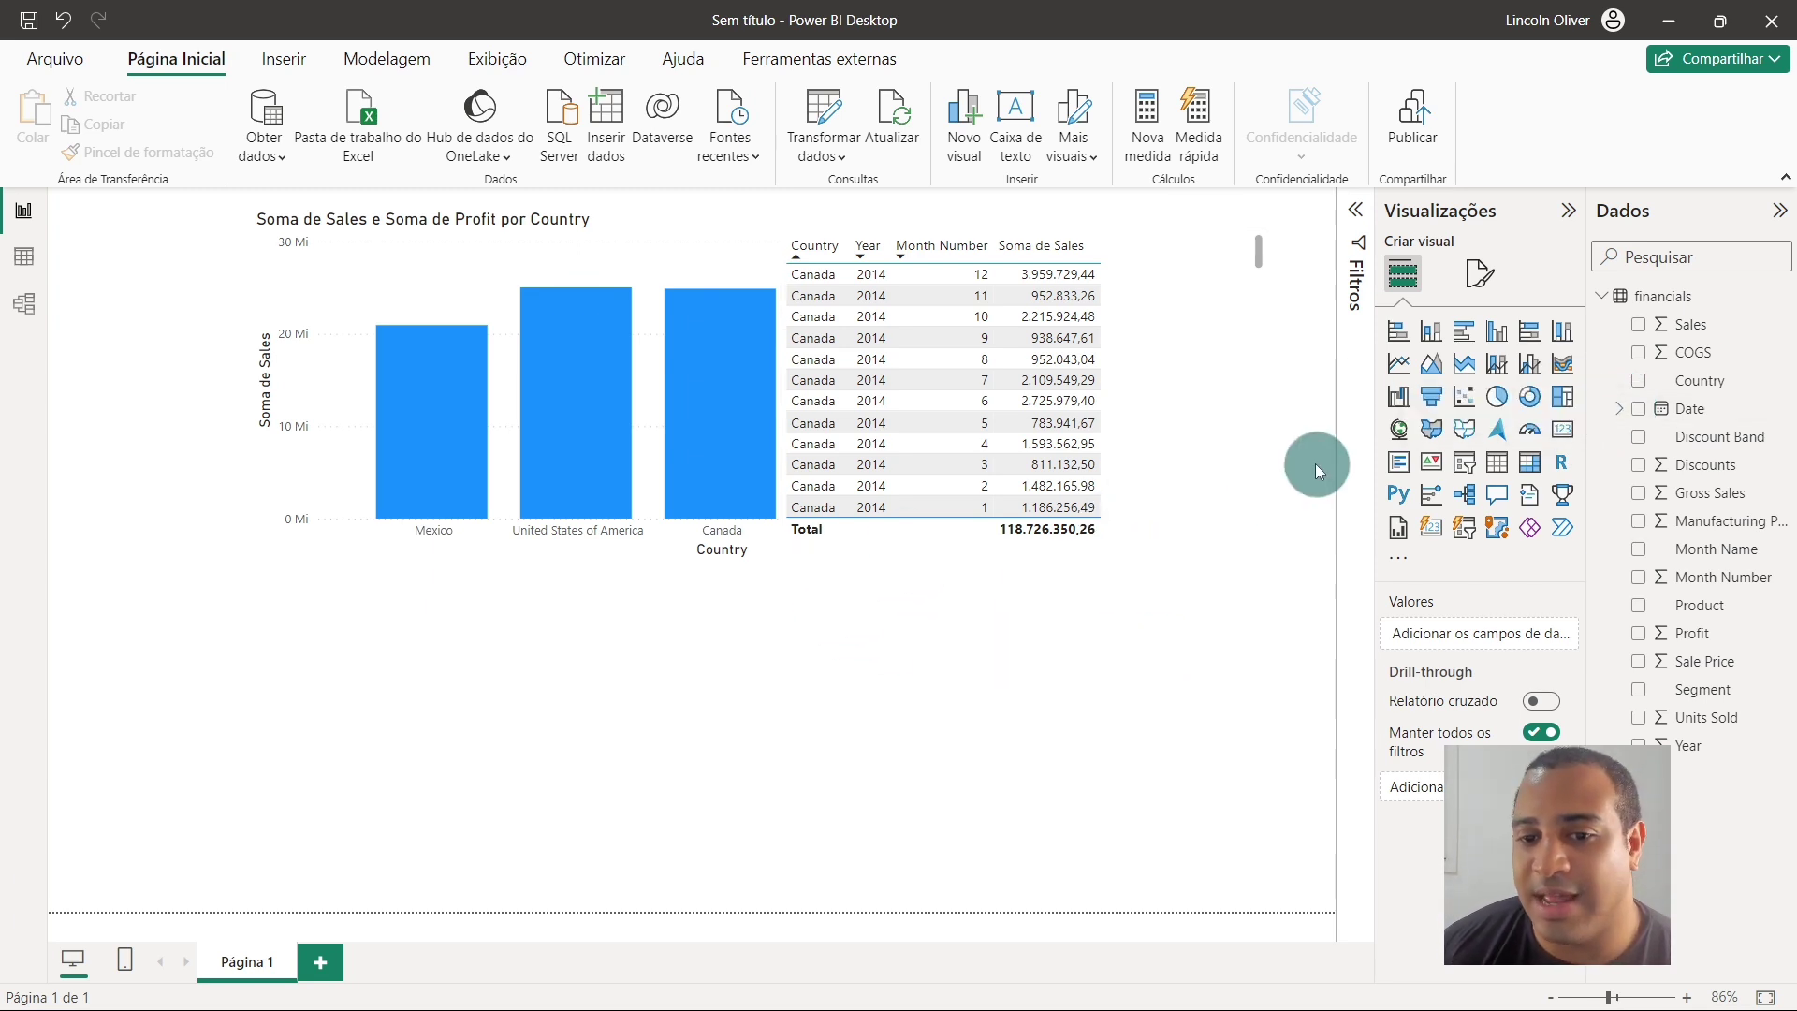
Shift the table to reveal all country bars and add a wide clustered column chart below
{"action": "left_click_drag", "start_coordinate": [1029, 234], "coordinate": [1097, 192]}
{"action": "left_click", "coordinate": [922, 729]}
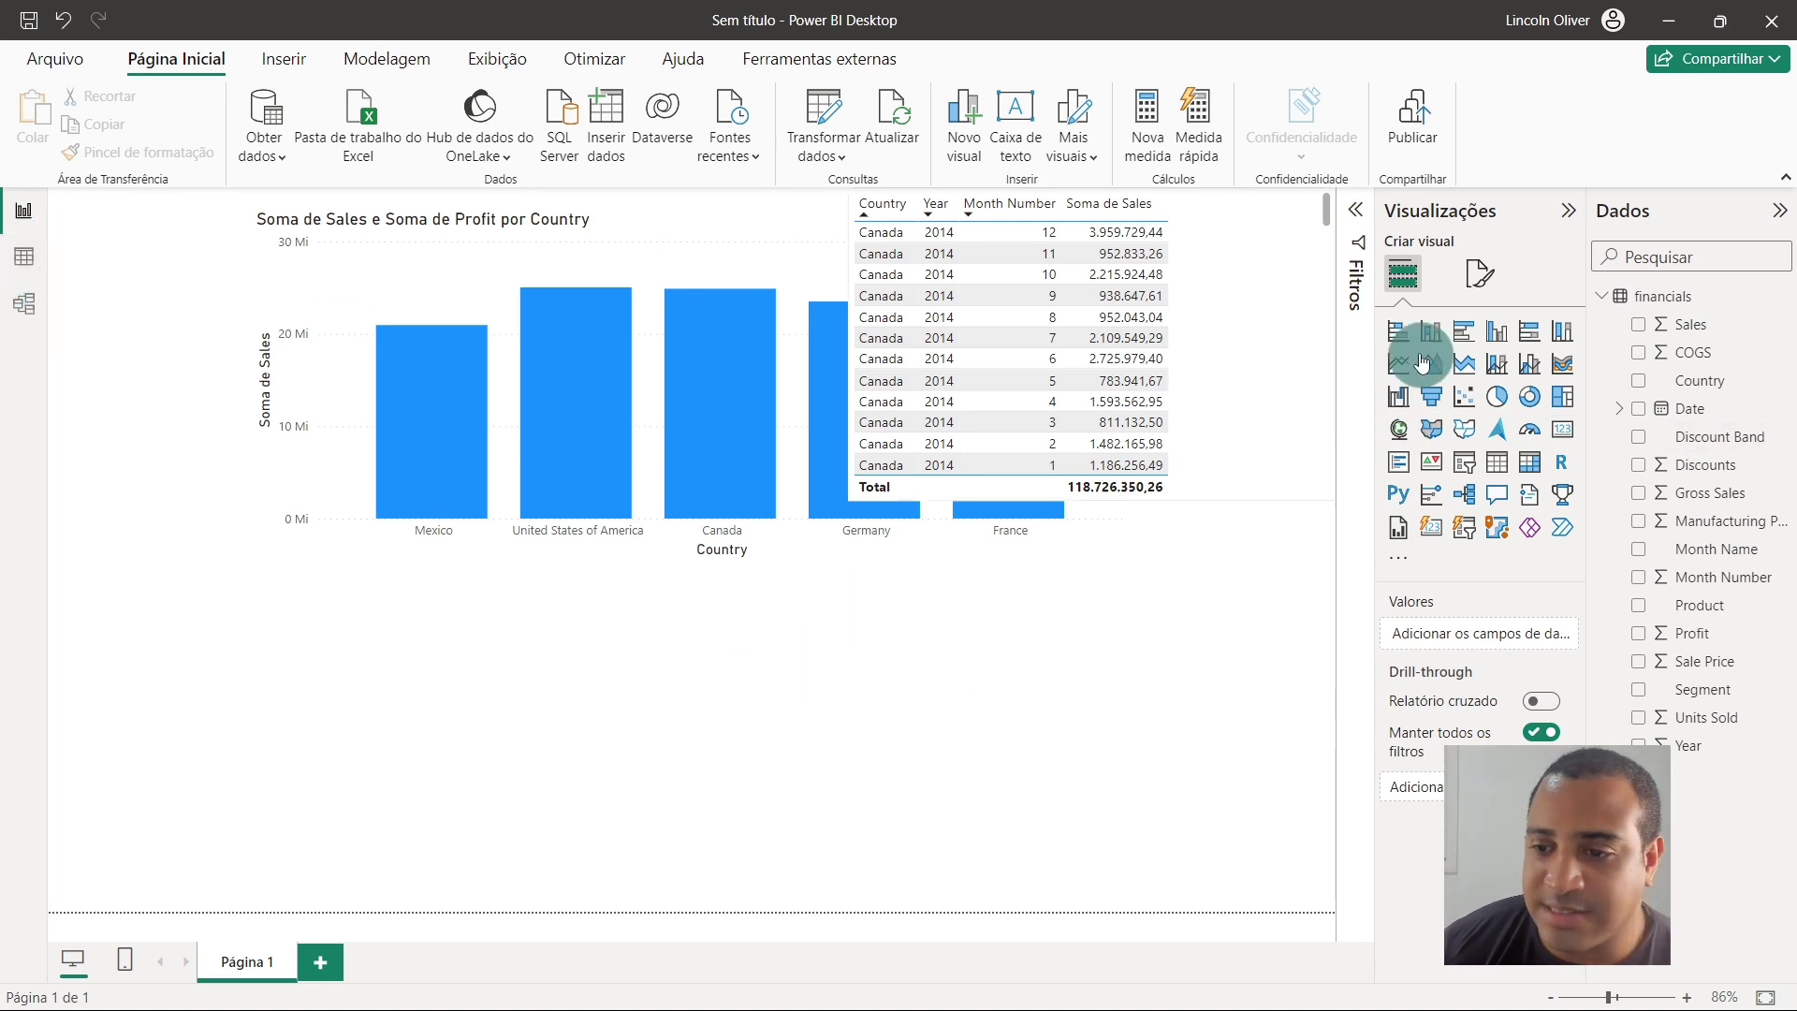
{"action": "left_click", "coordinate": [1497, 332]}
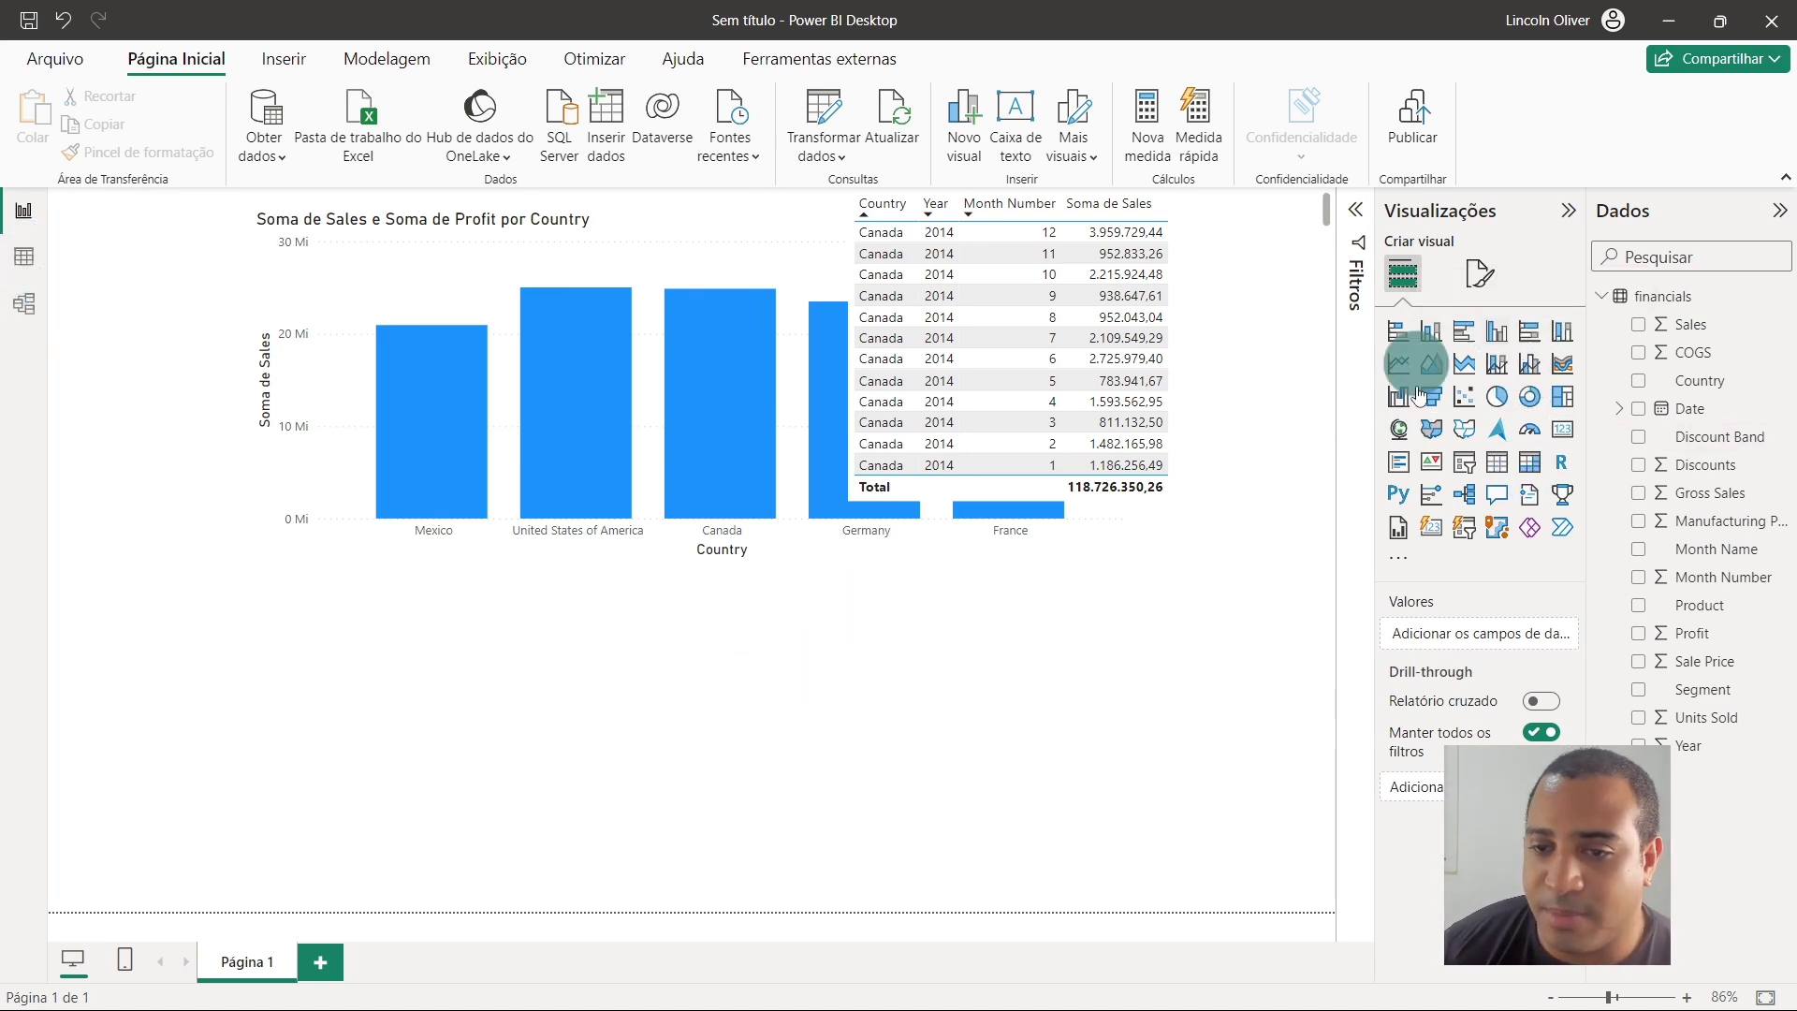
{"action": "left_click_drag", "start_coordinate": [499, 760], "coordinate": [1734, 758]}
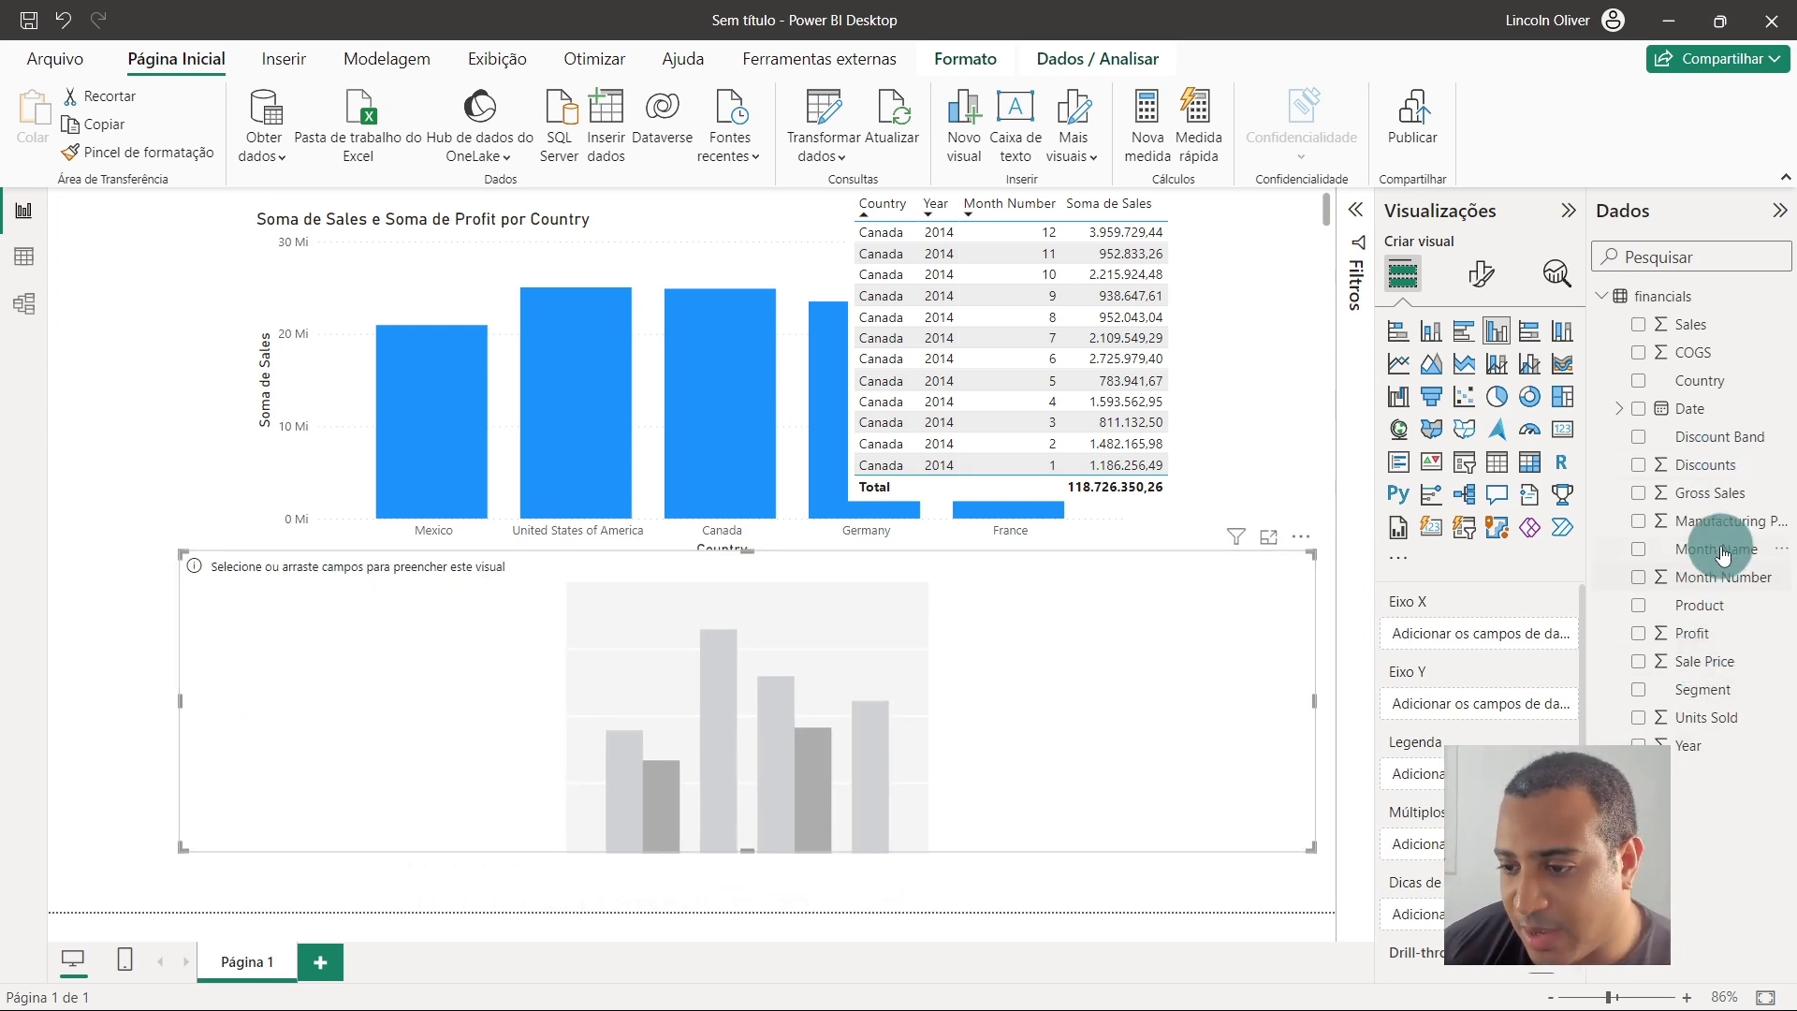
Plot the sum of Sales by Month Name on the new column chart
{"action": "left_click_drag", "start_coordinate": [1716, 548], "coordinate": [572, 779]}
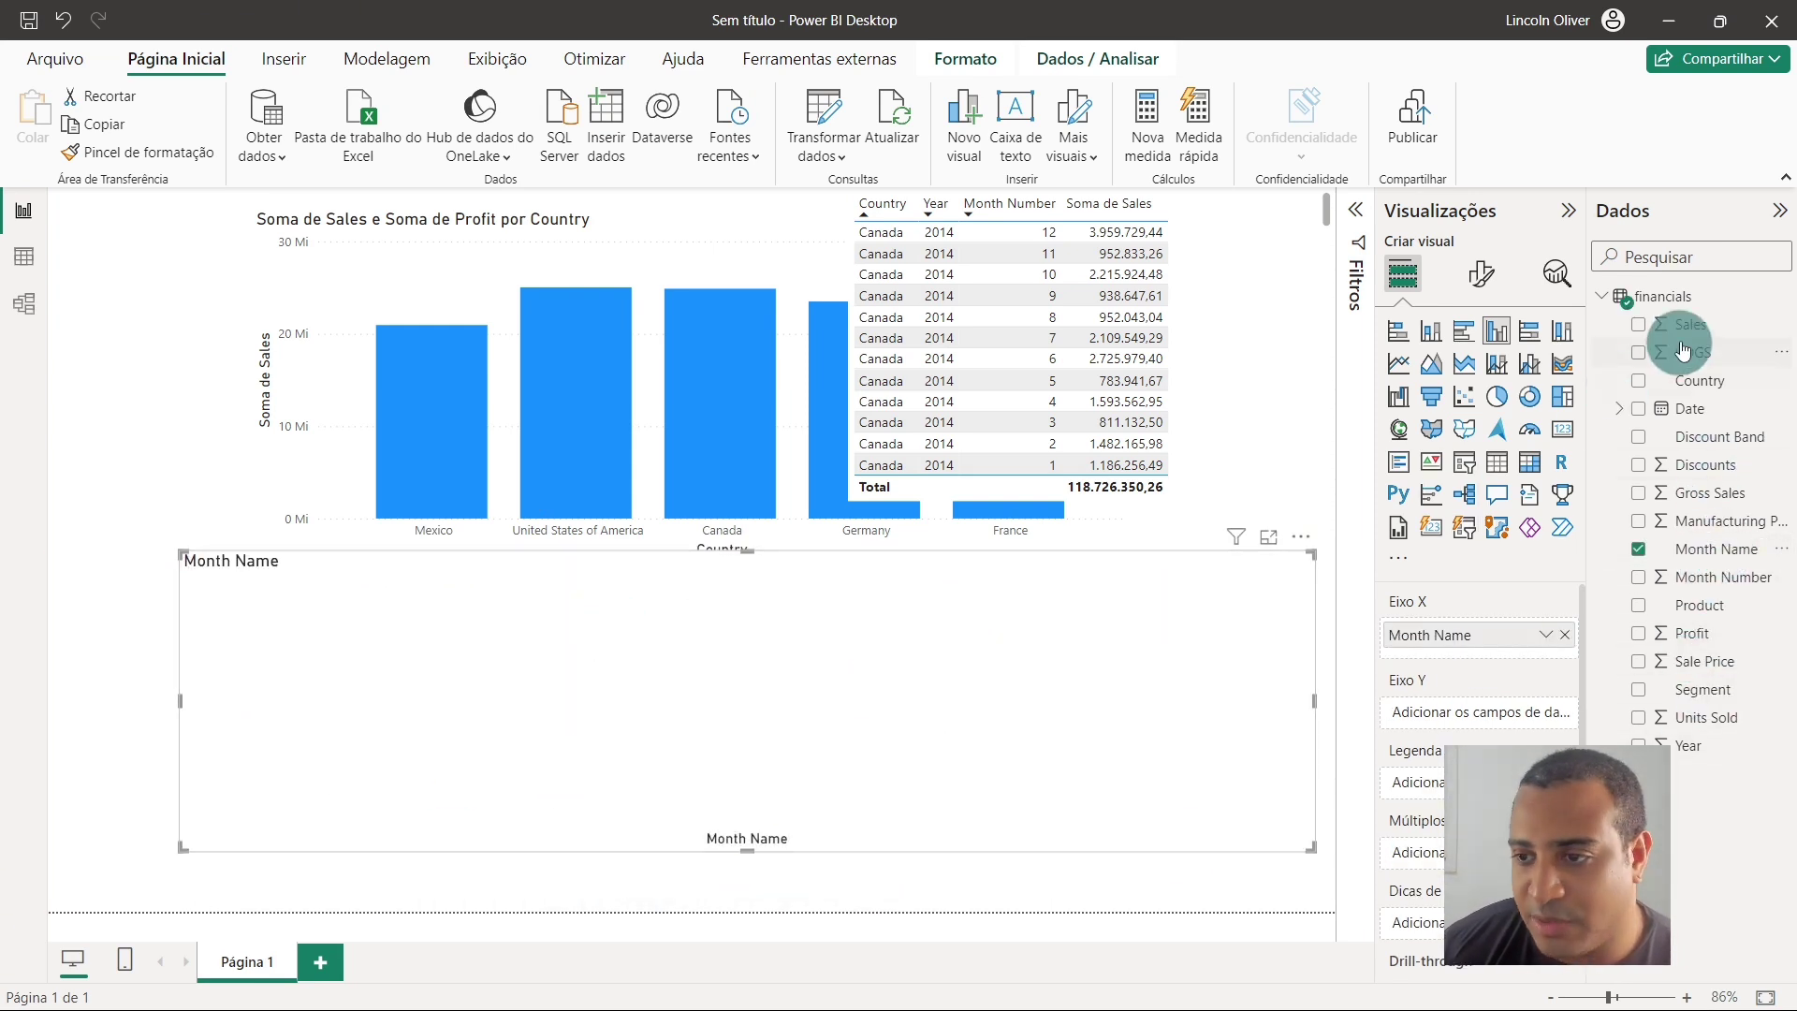
{"action": "left_click_drag", "start_coordinate": [1684, 323], "coordinate": [1436, 715]}
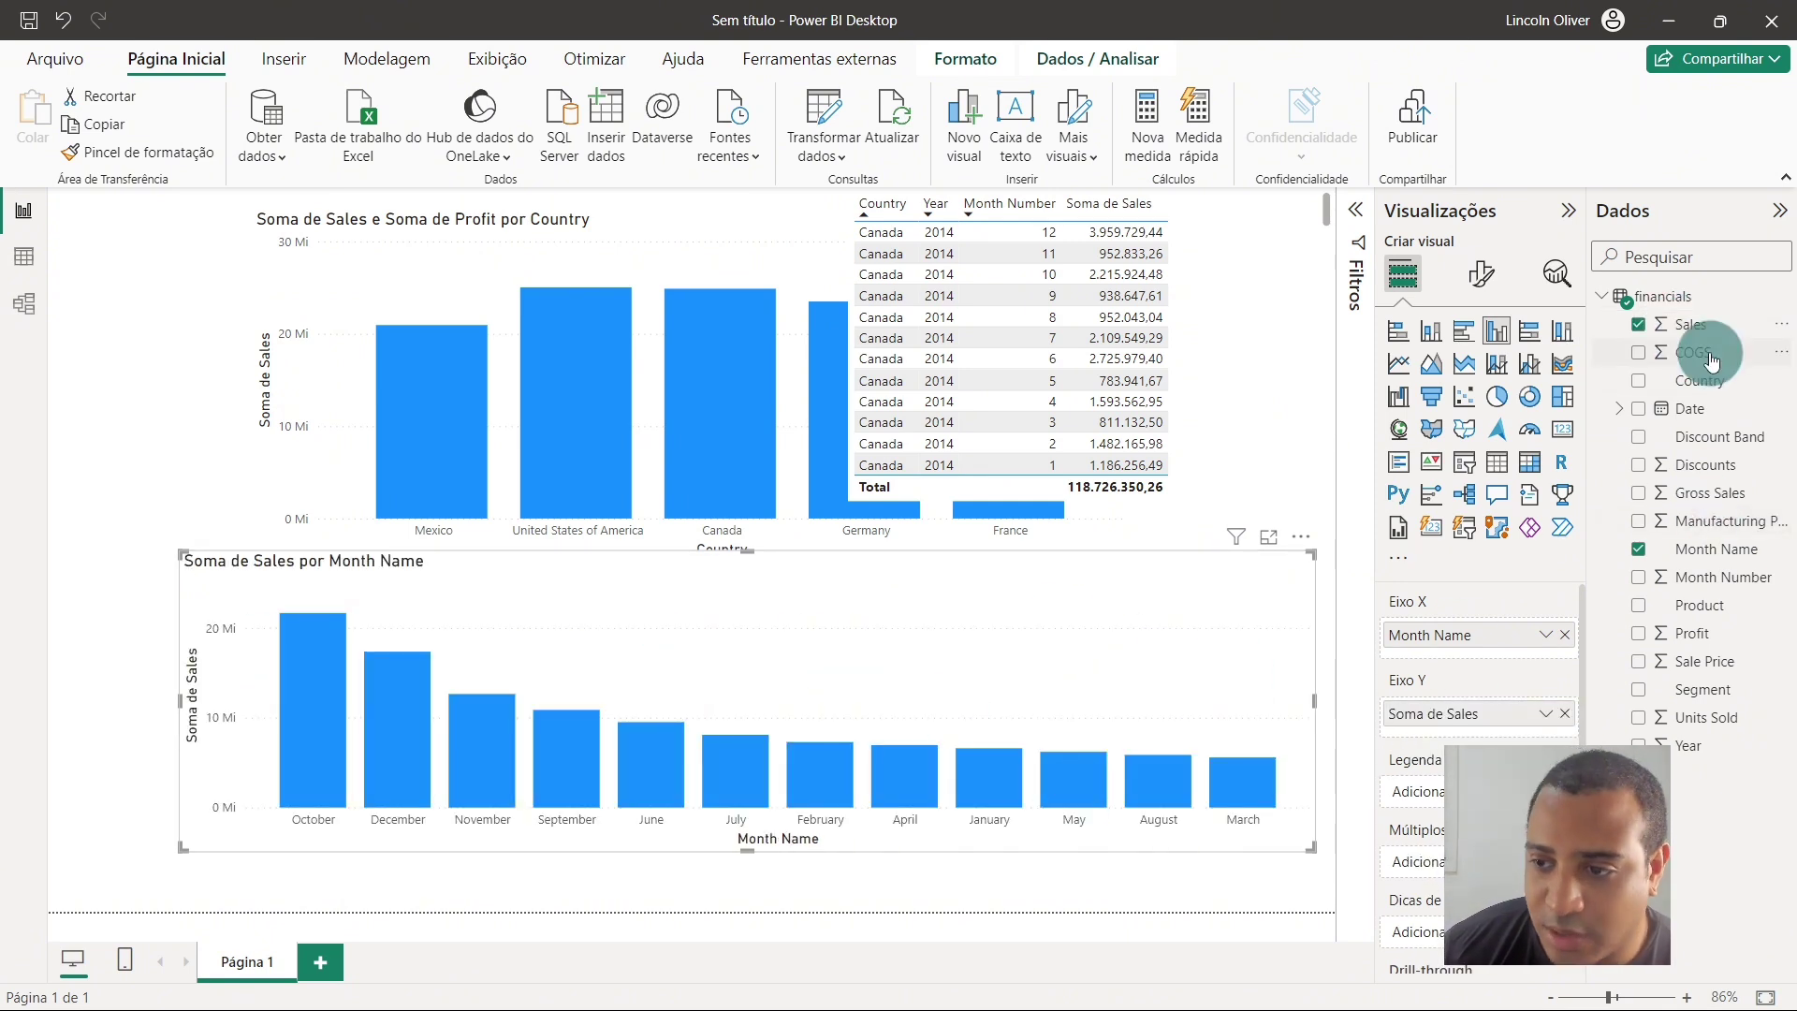
{"action": "left_click", "coordinate": [1670, 298]}
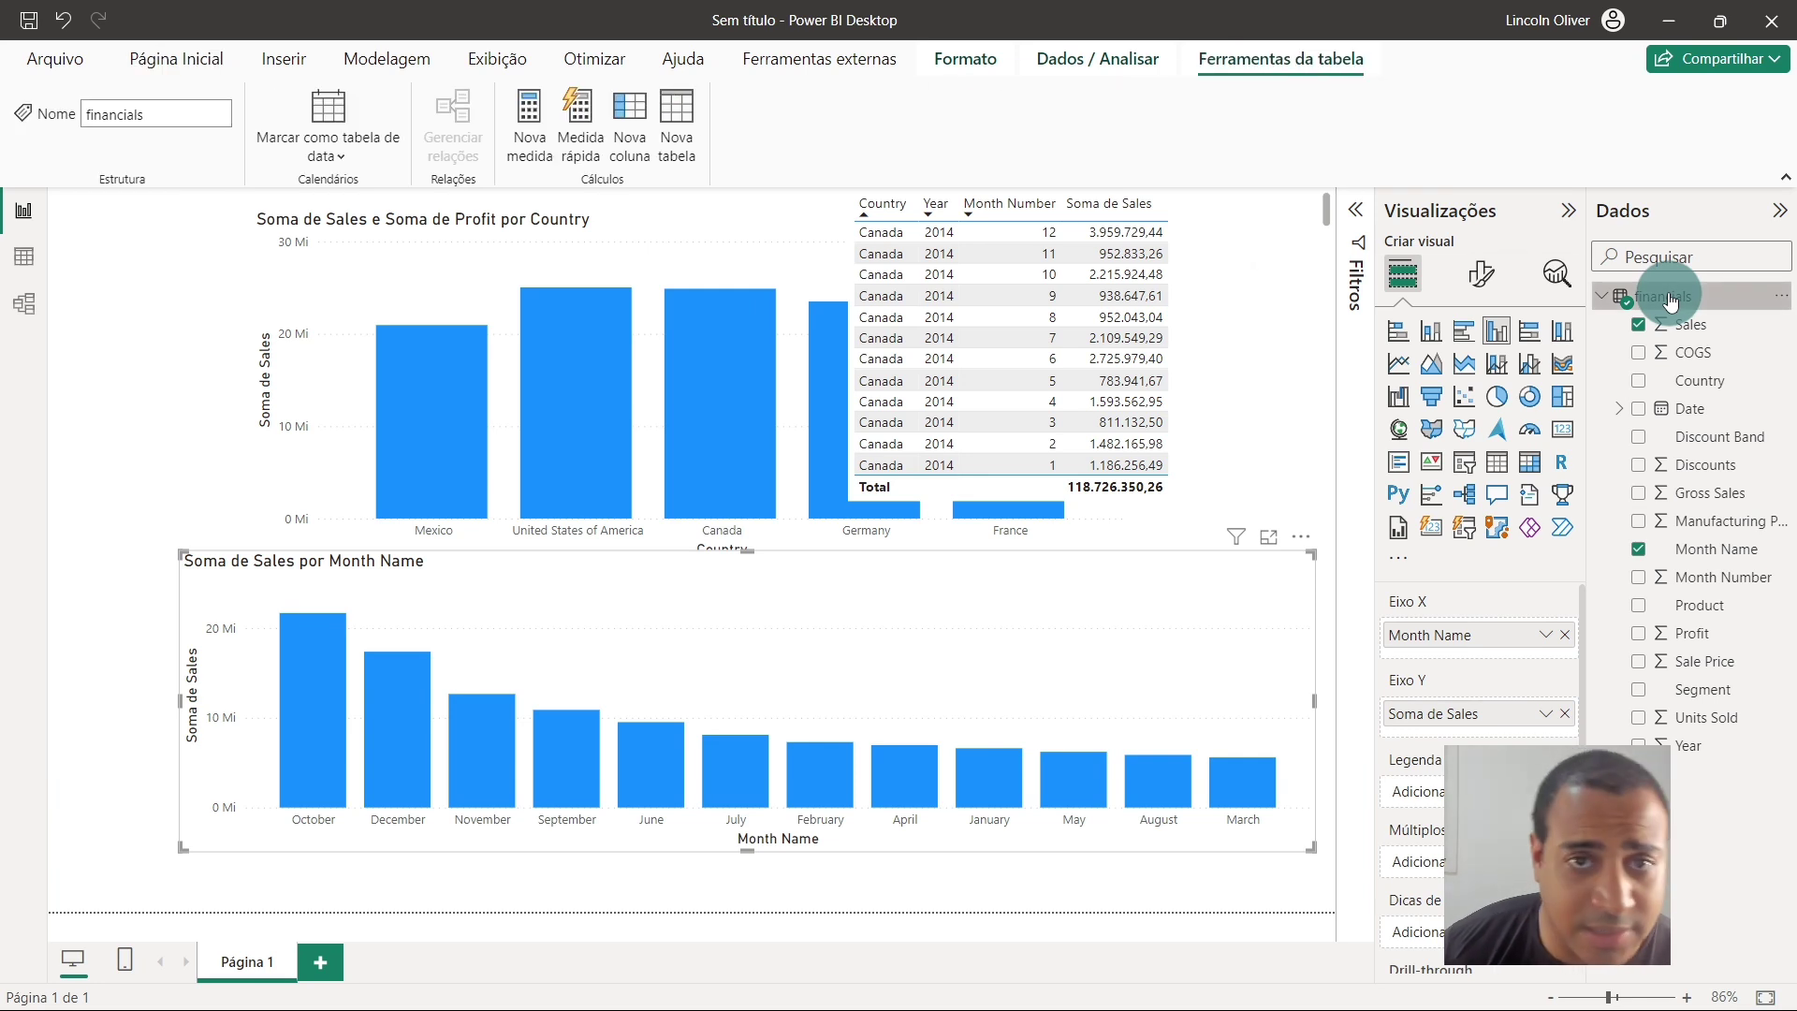
{"action": "left_click", "coordinate": [627, 576]}
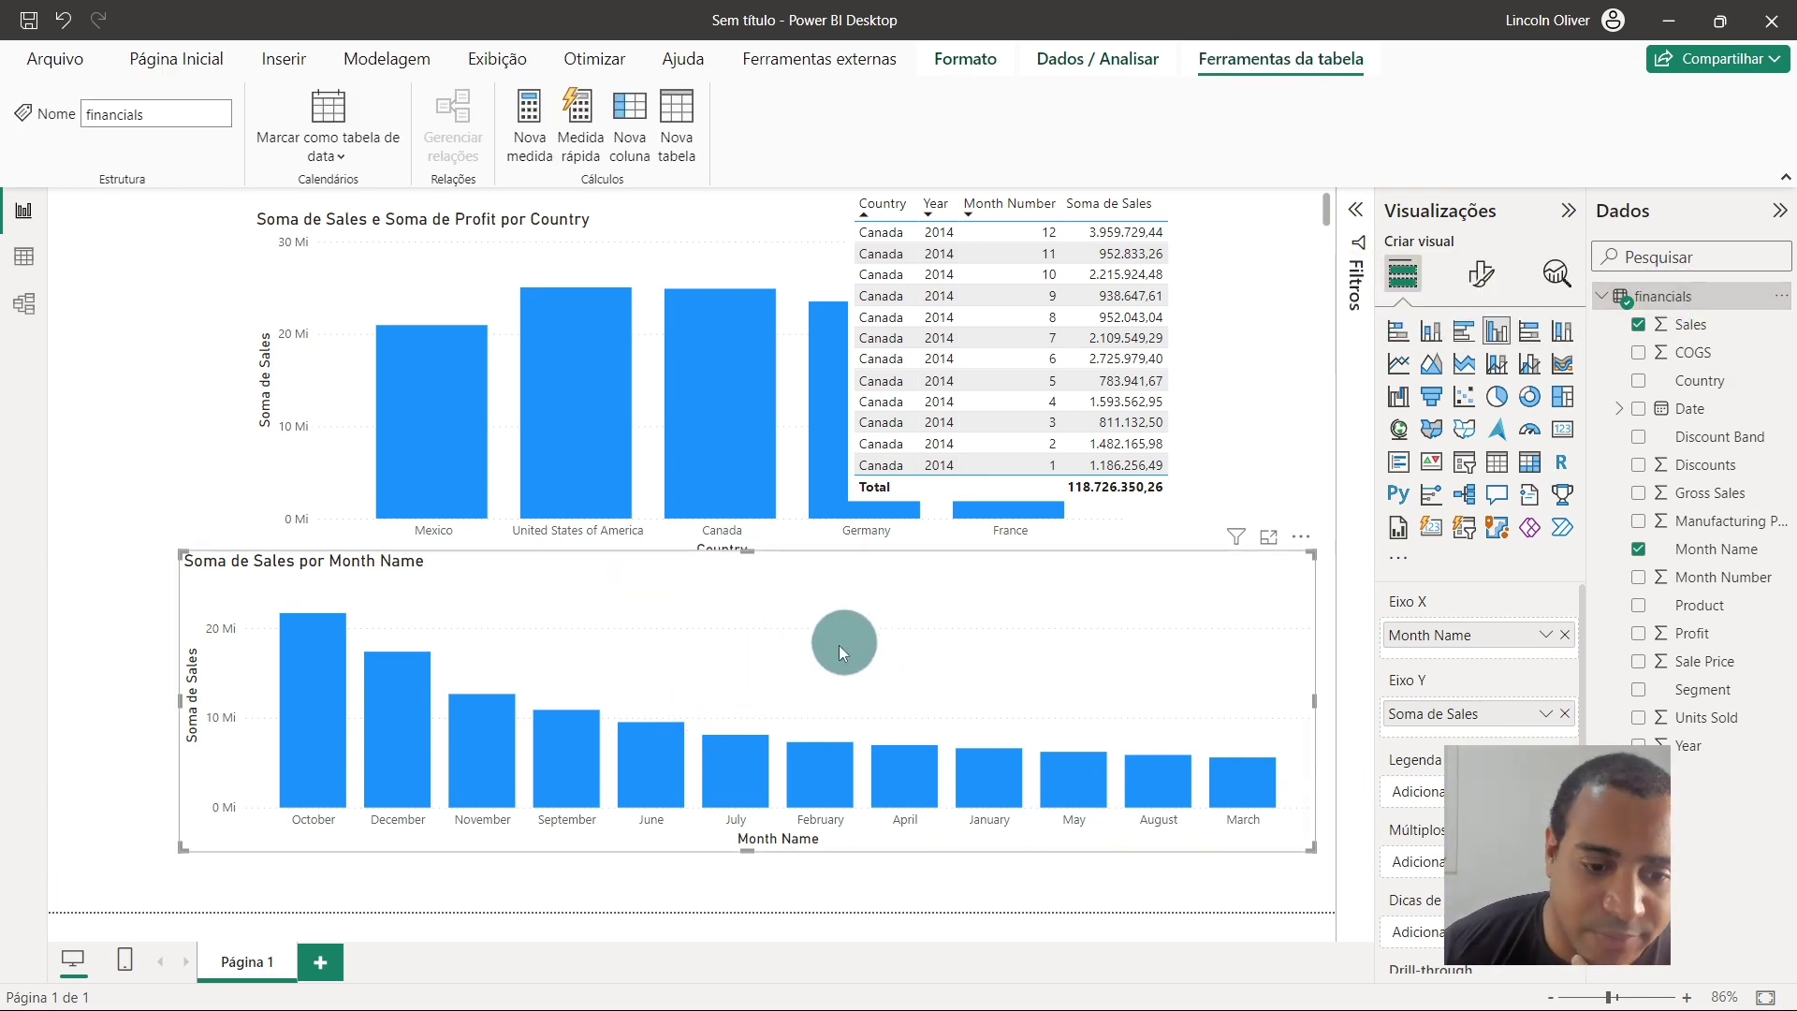
Reposition the month chart and sort its axis by Month Name
{"action": "left_click_drag", "start_coordinate": [839, 643], "coordinate": [851, 598]}
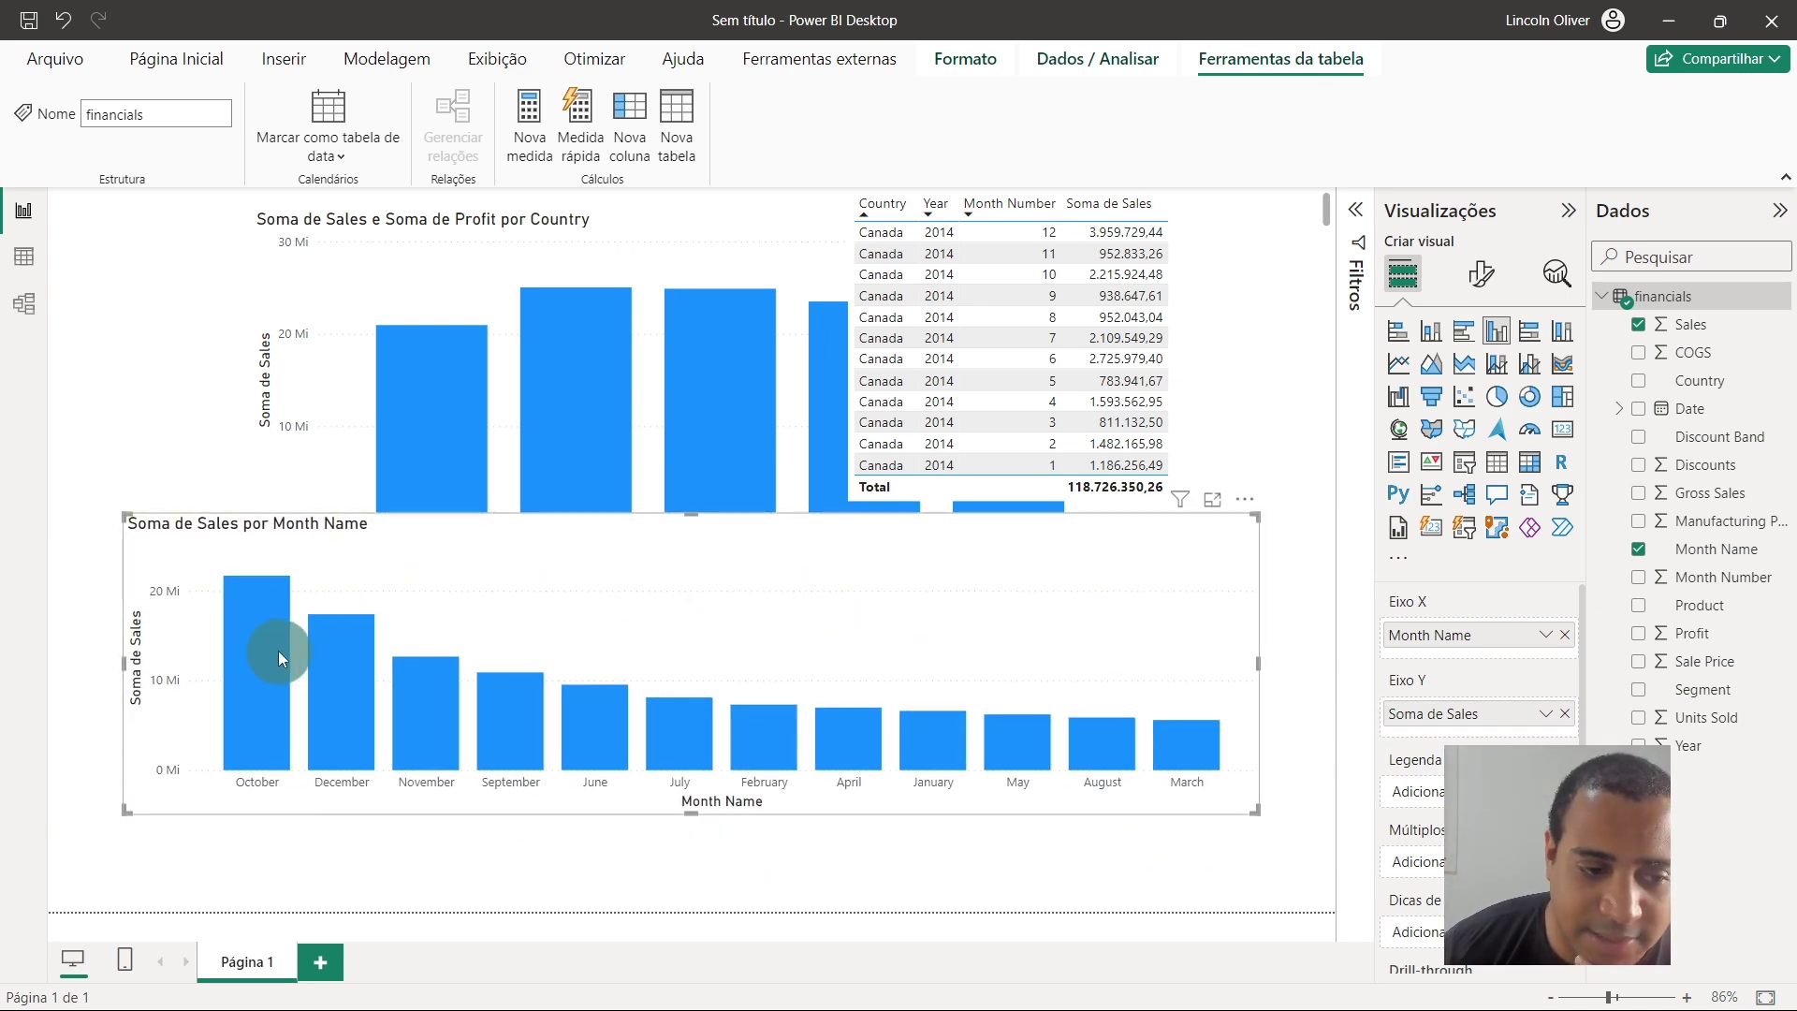
{"action": "left_click", "coordinate": [1259, 507]}
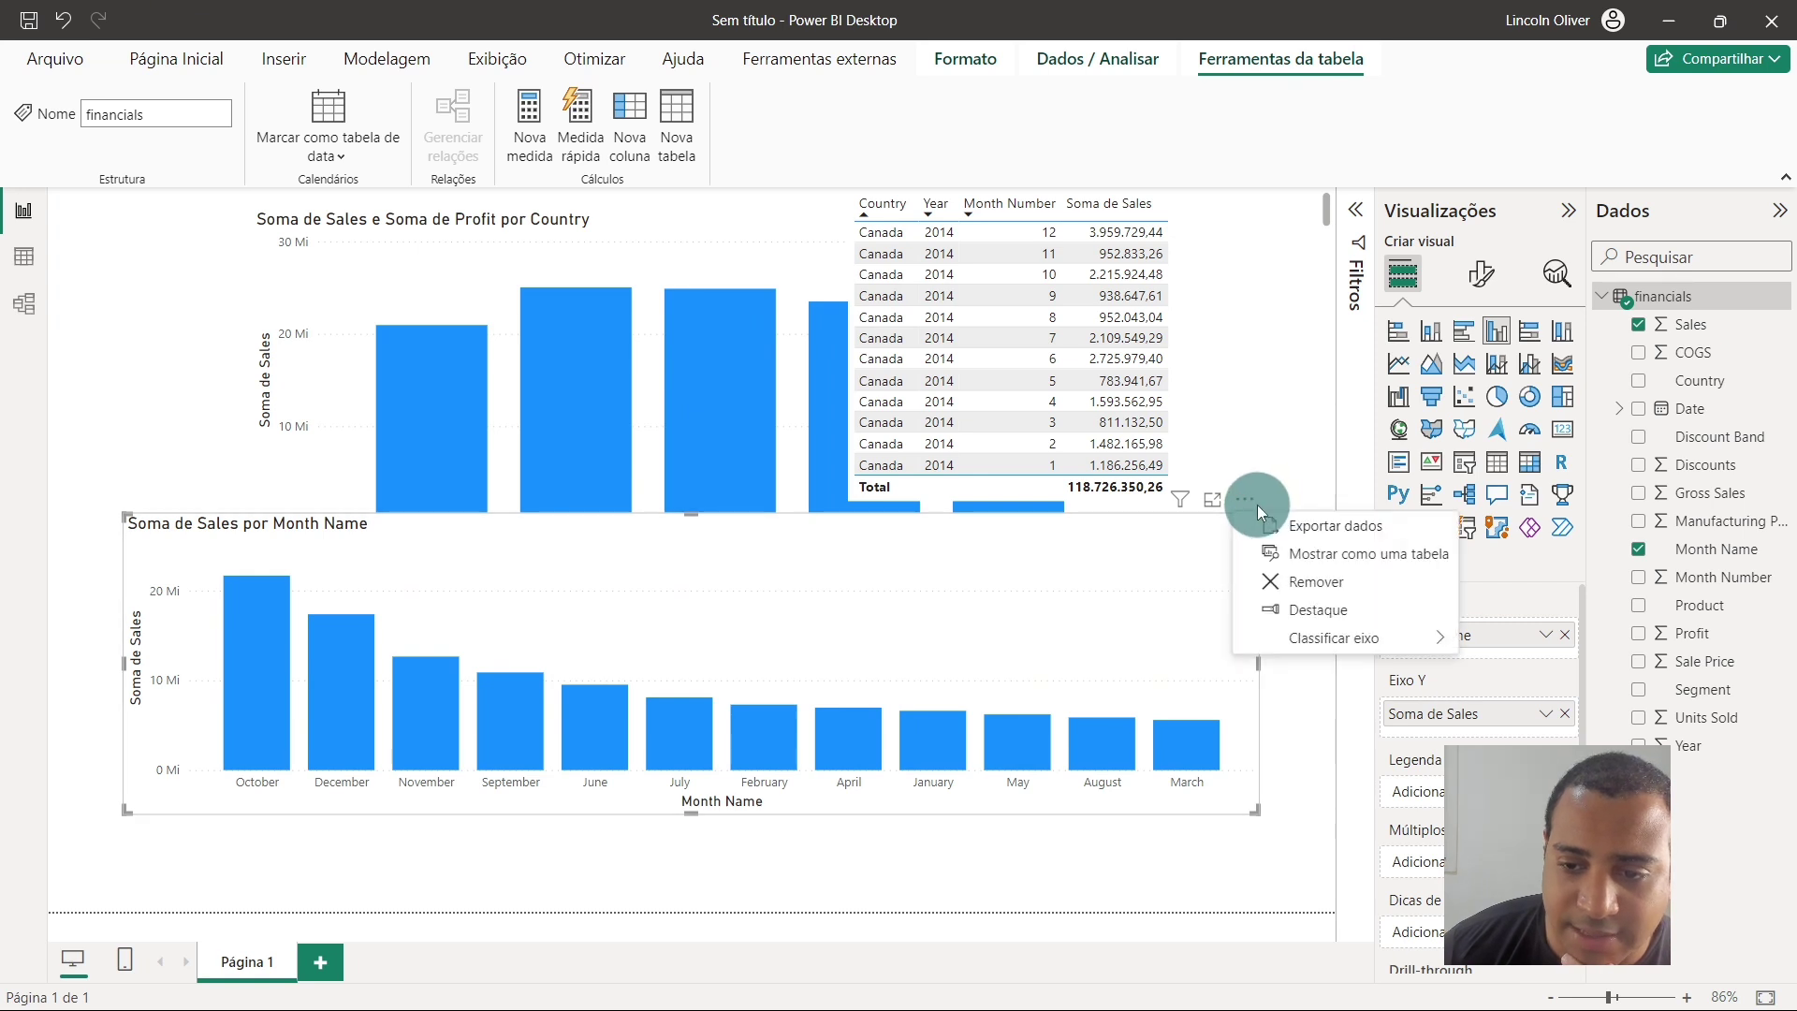
{"action": "left_click", "coordinate": [929, 822]}
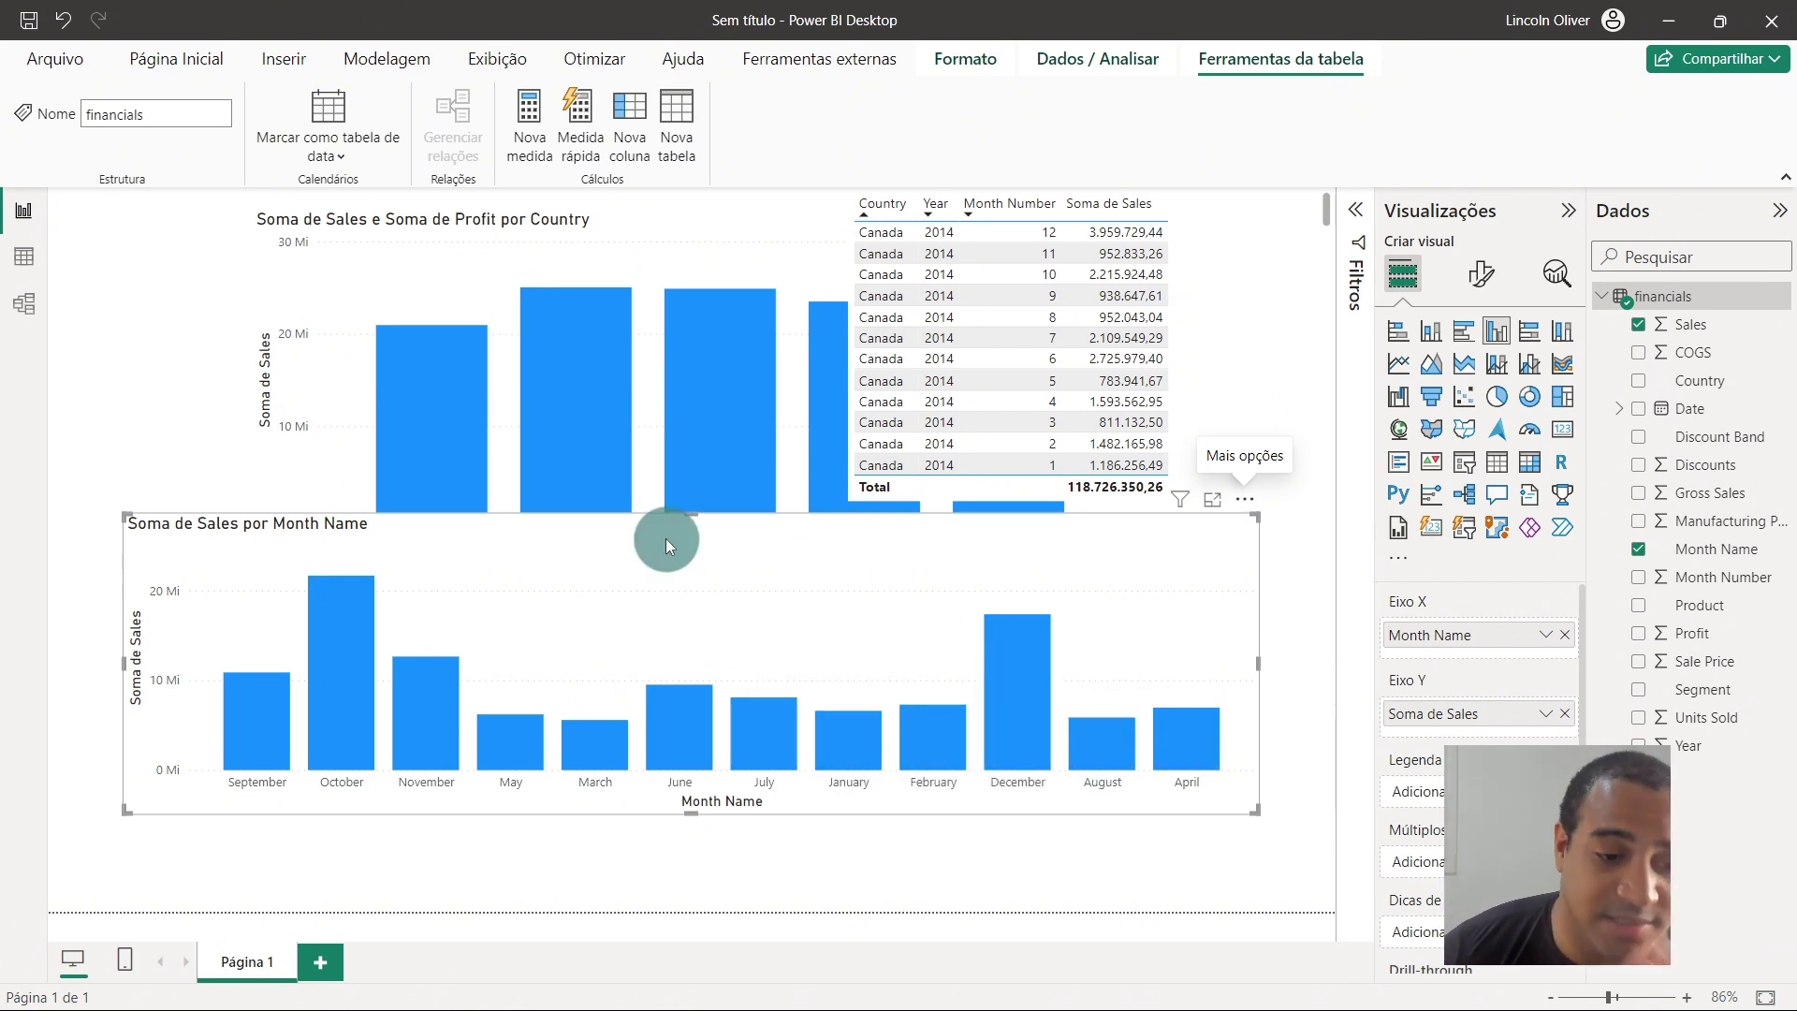
In the financials data view, set Month Name to sort by Month Number, then return to the report
{"action": "left_click", "coordinate": [44, 251]}
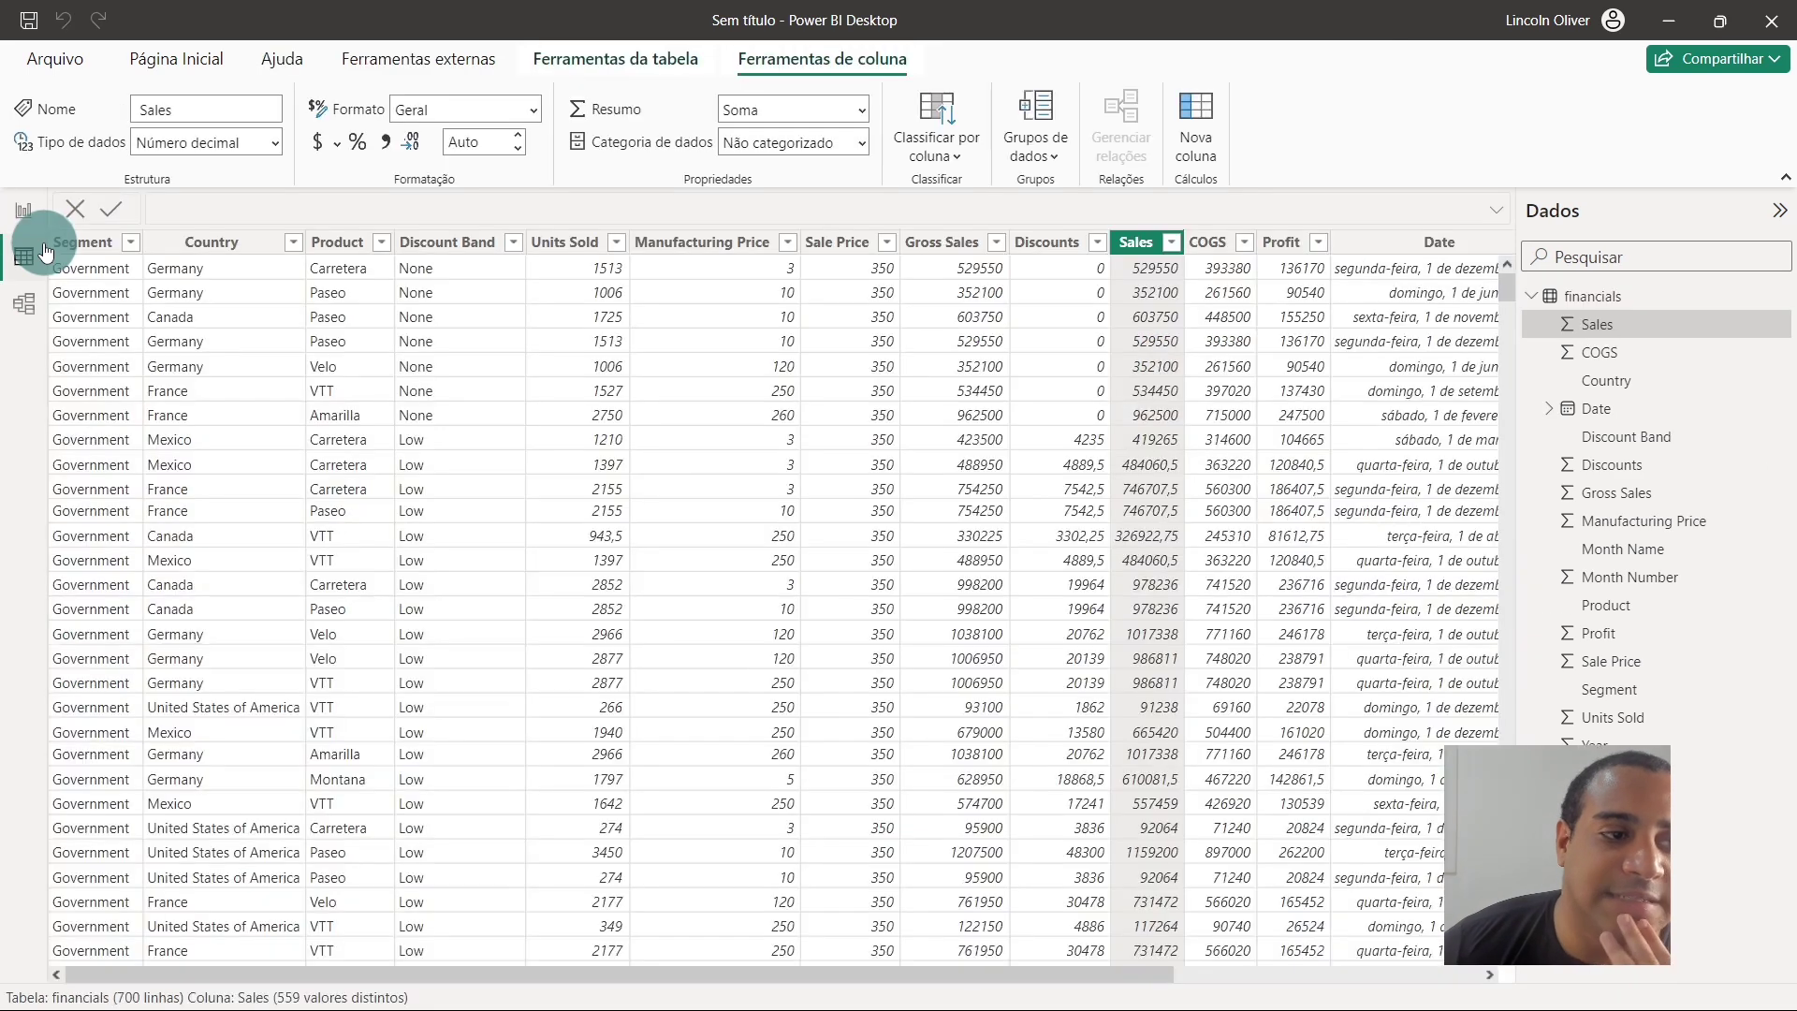
{"action": "left_click", "coordinate": [1078, 964]}
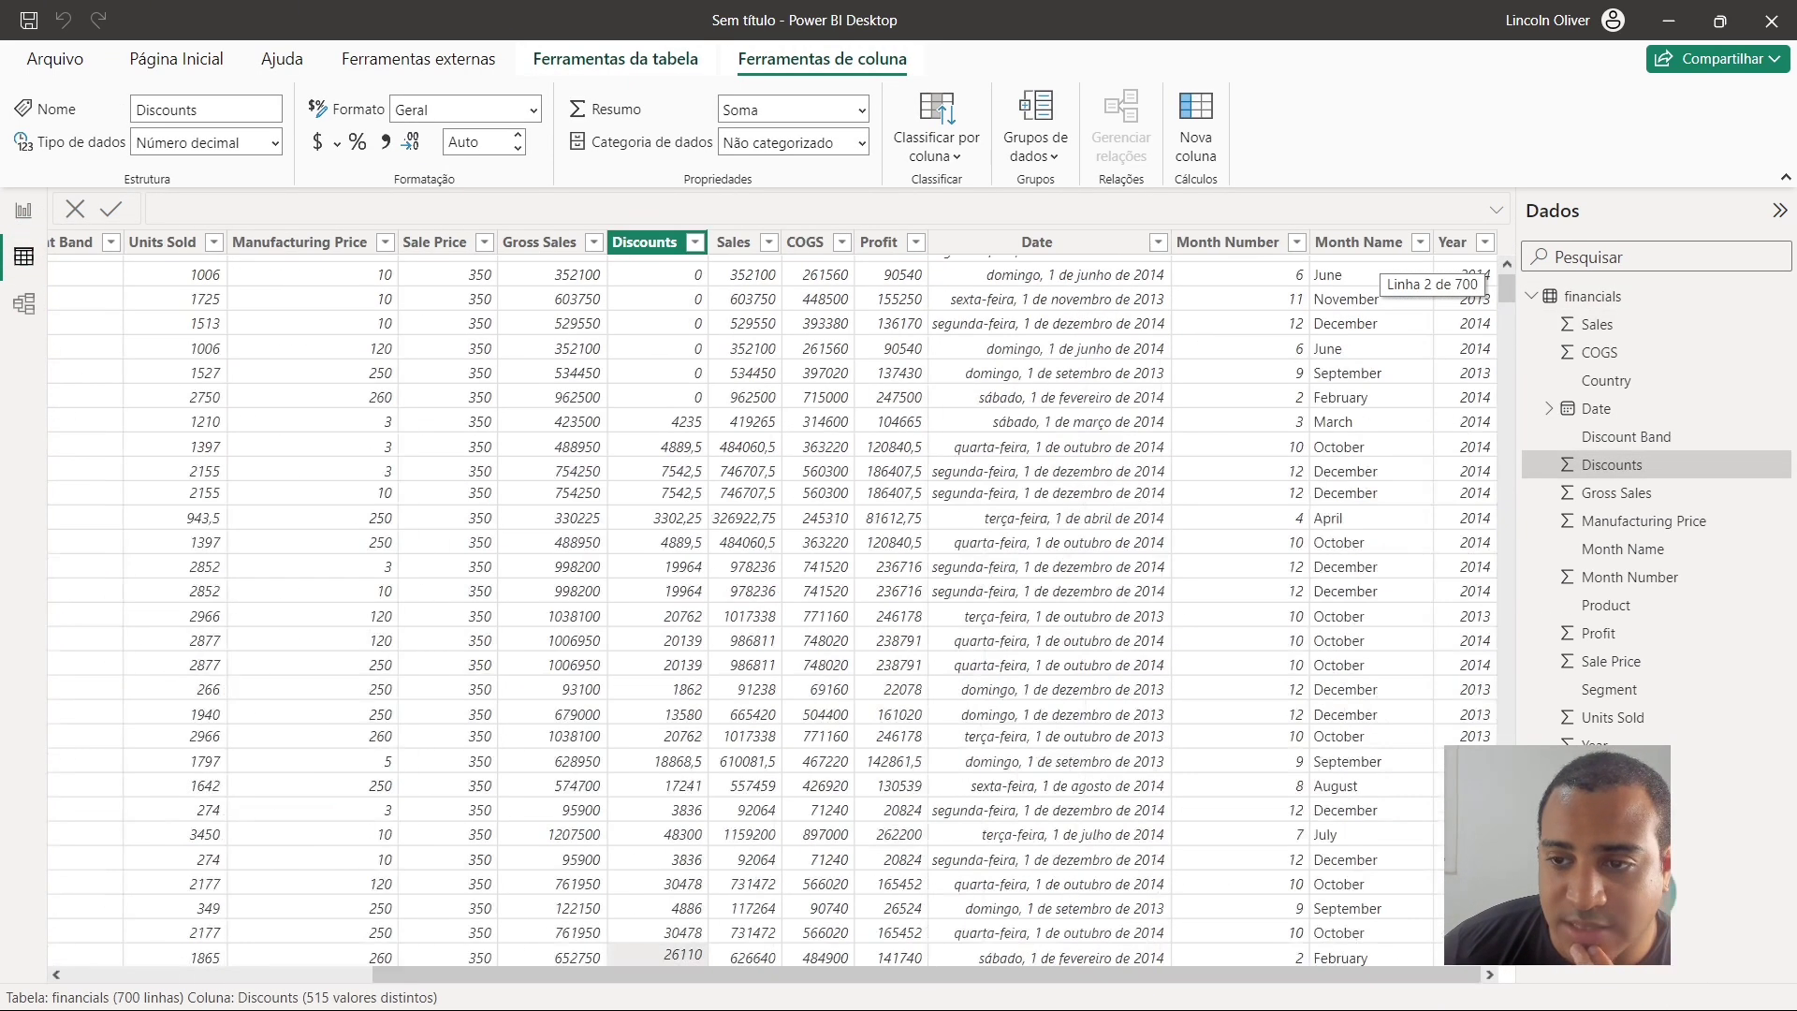
{"action": "left_click", "coordinate": [1357, 241]}
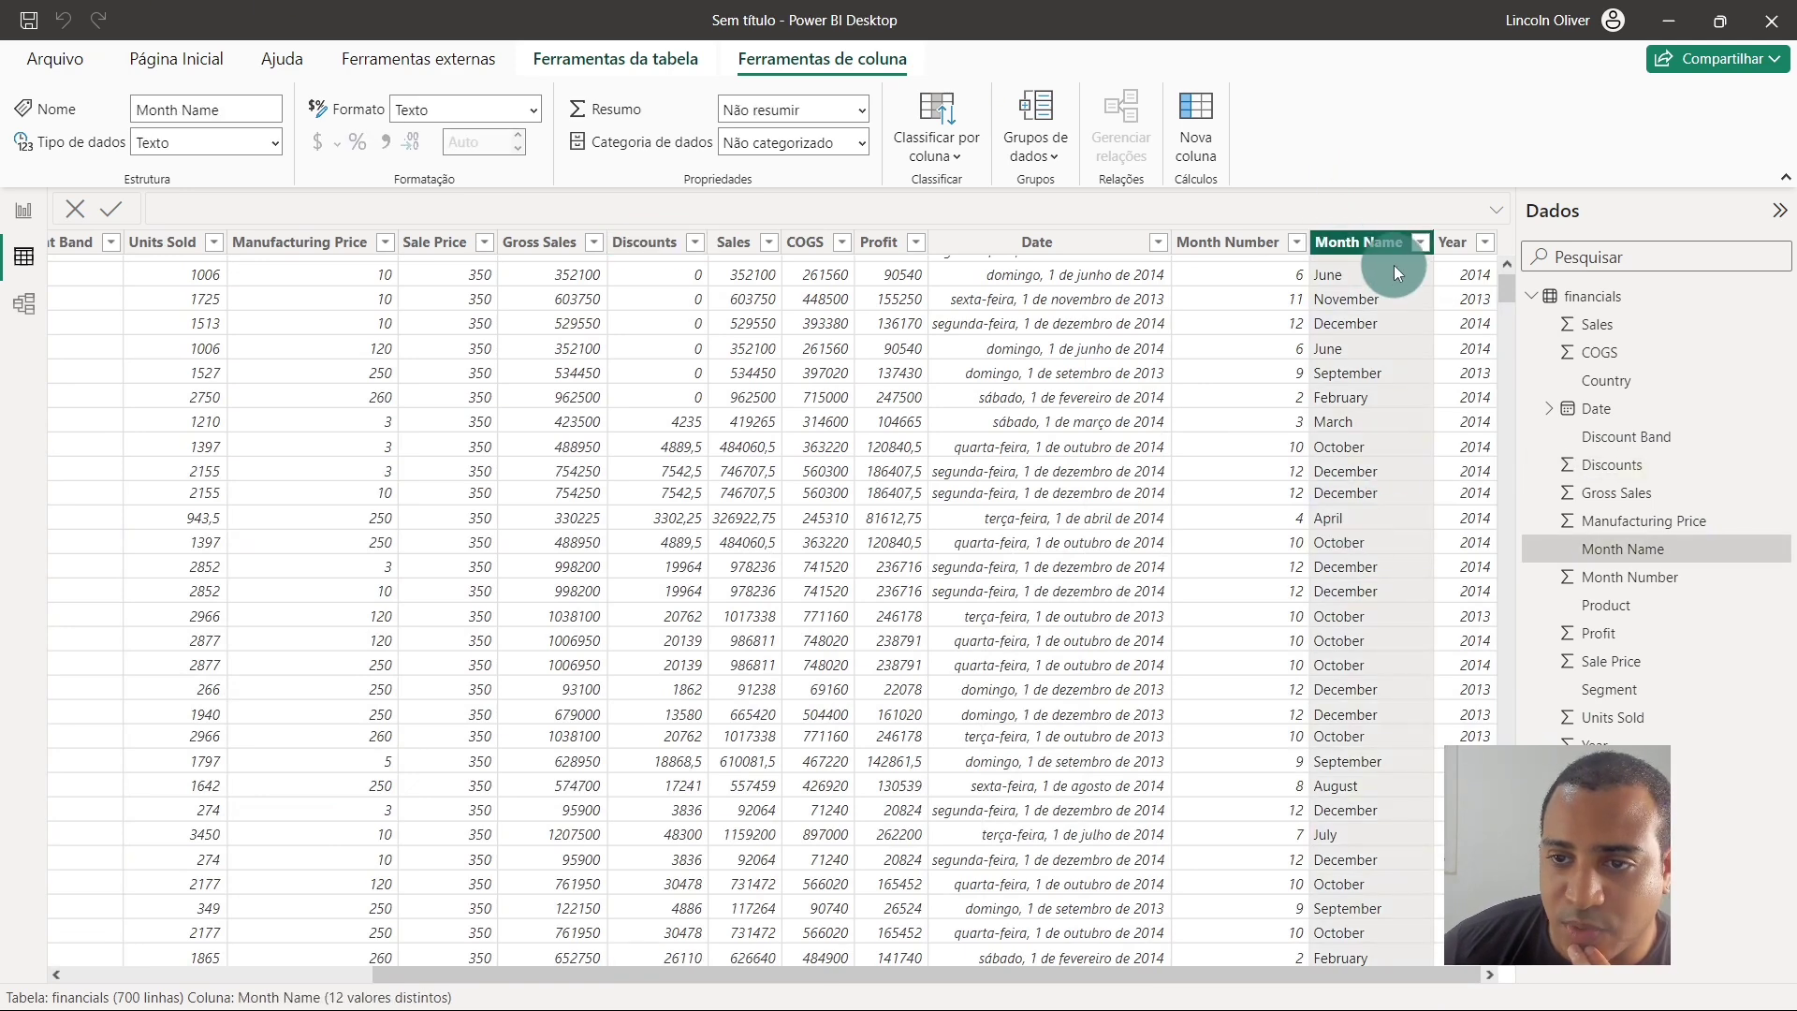
{"action": "left_click", "coordinate": [1235, 241]}
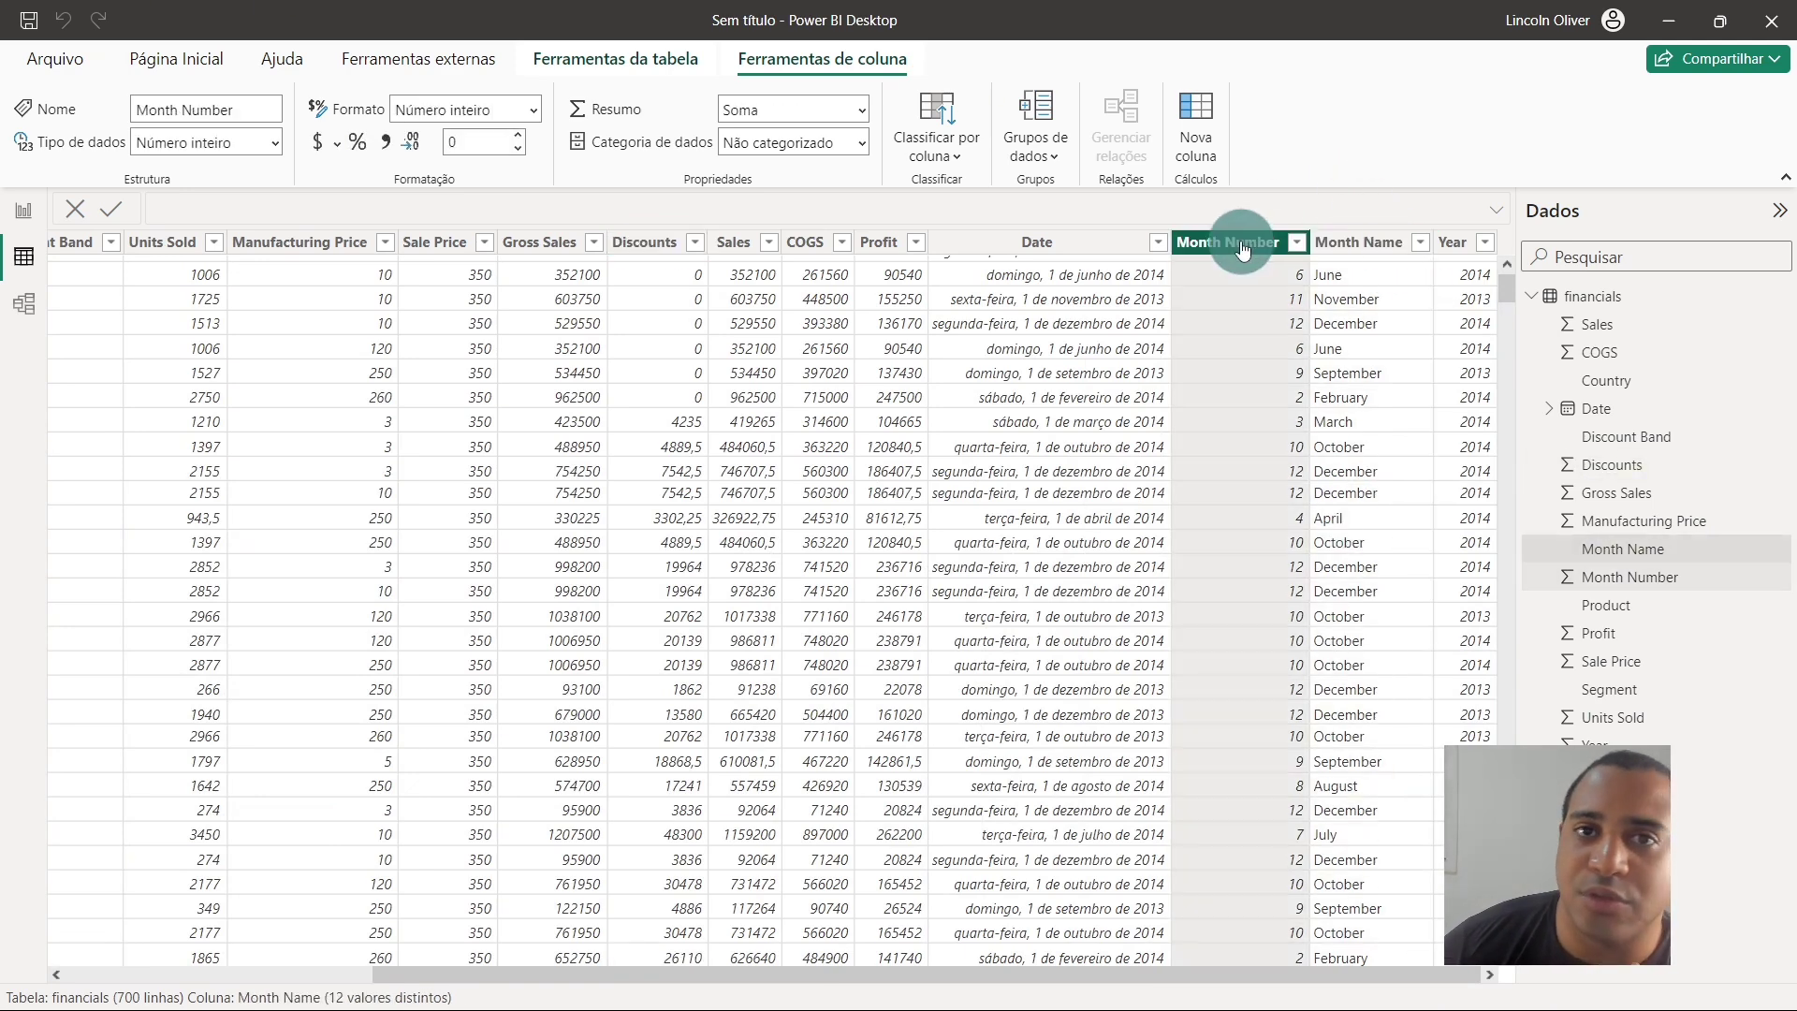
{"action": "scroll", "coordinate": [1264, 411], "scroll_direction": "up", "scroll_amount": 1}
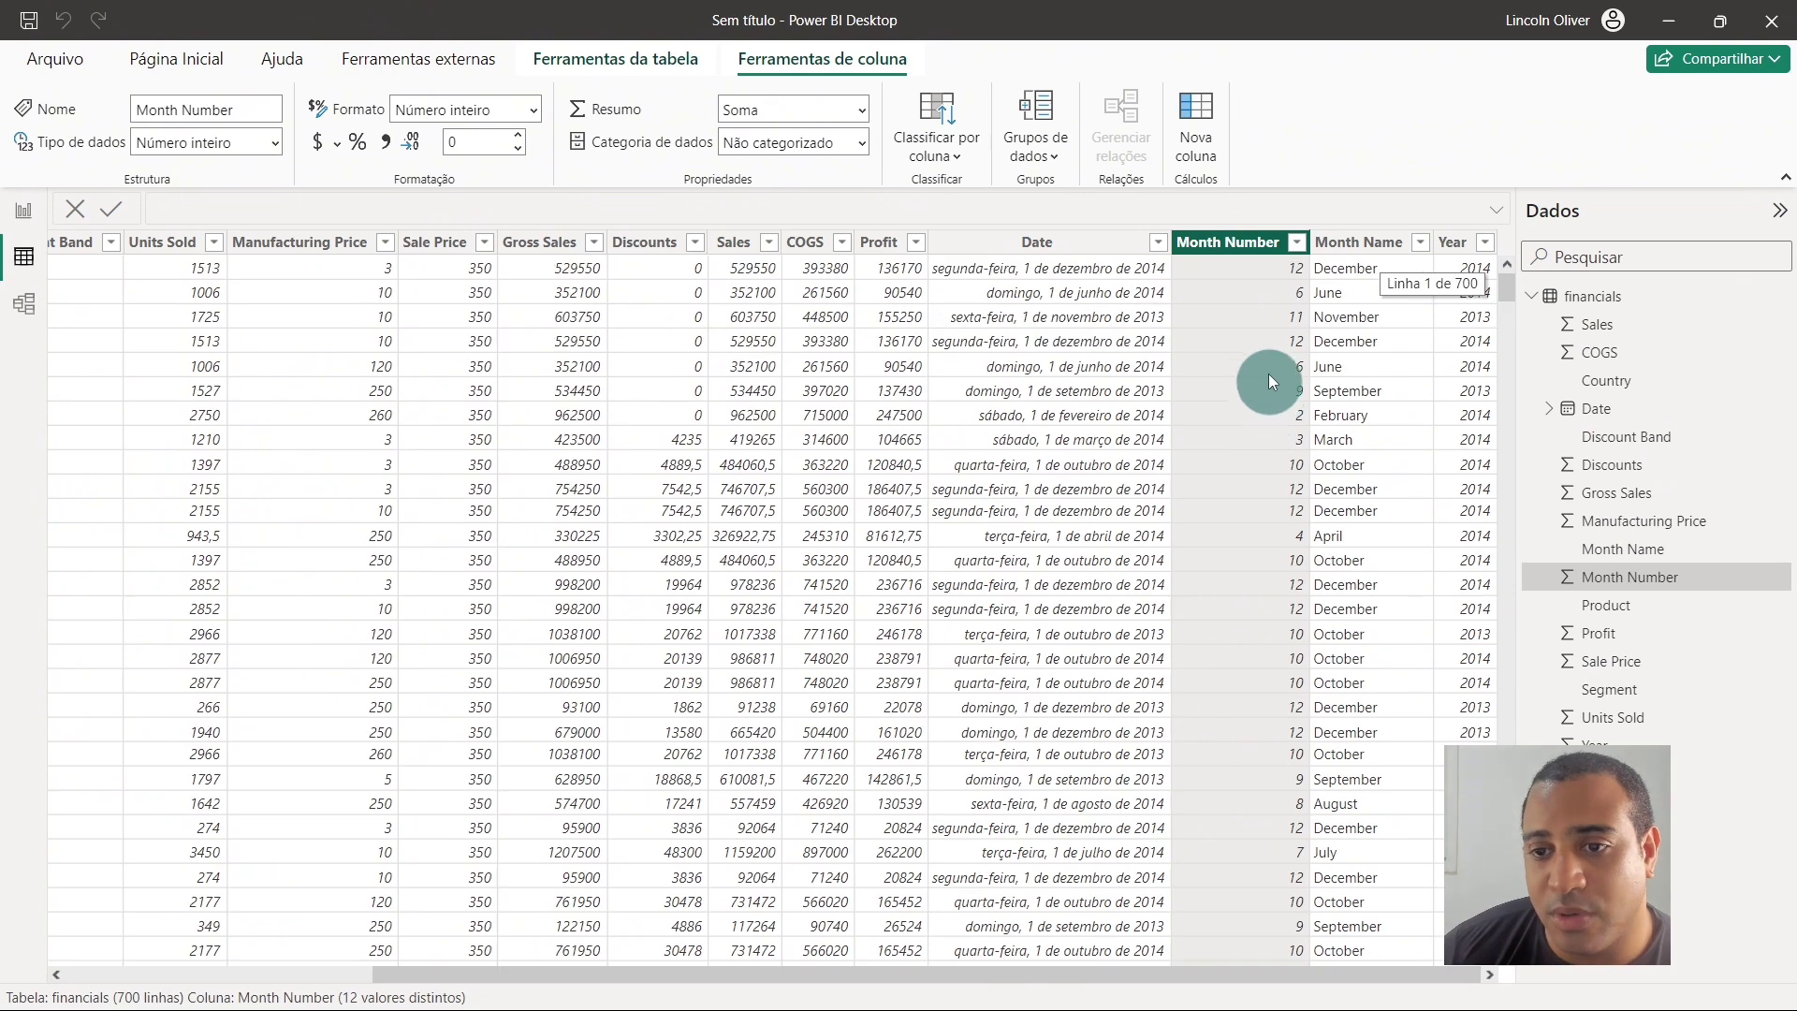
{"action": "left_click", "coordinate": [1354, 243]}
{"action": "left_click", "coordinate": [1235, 245]}
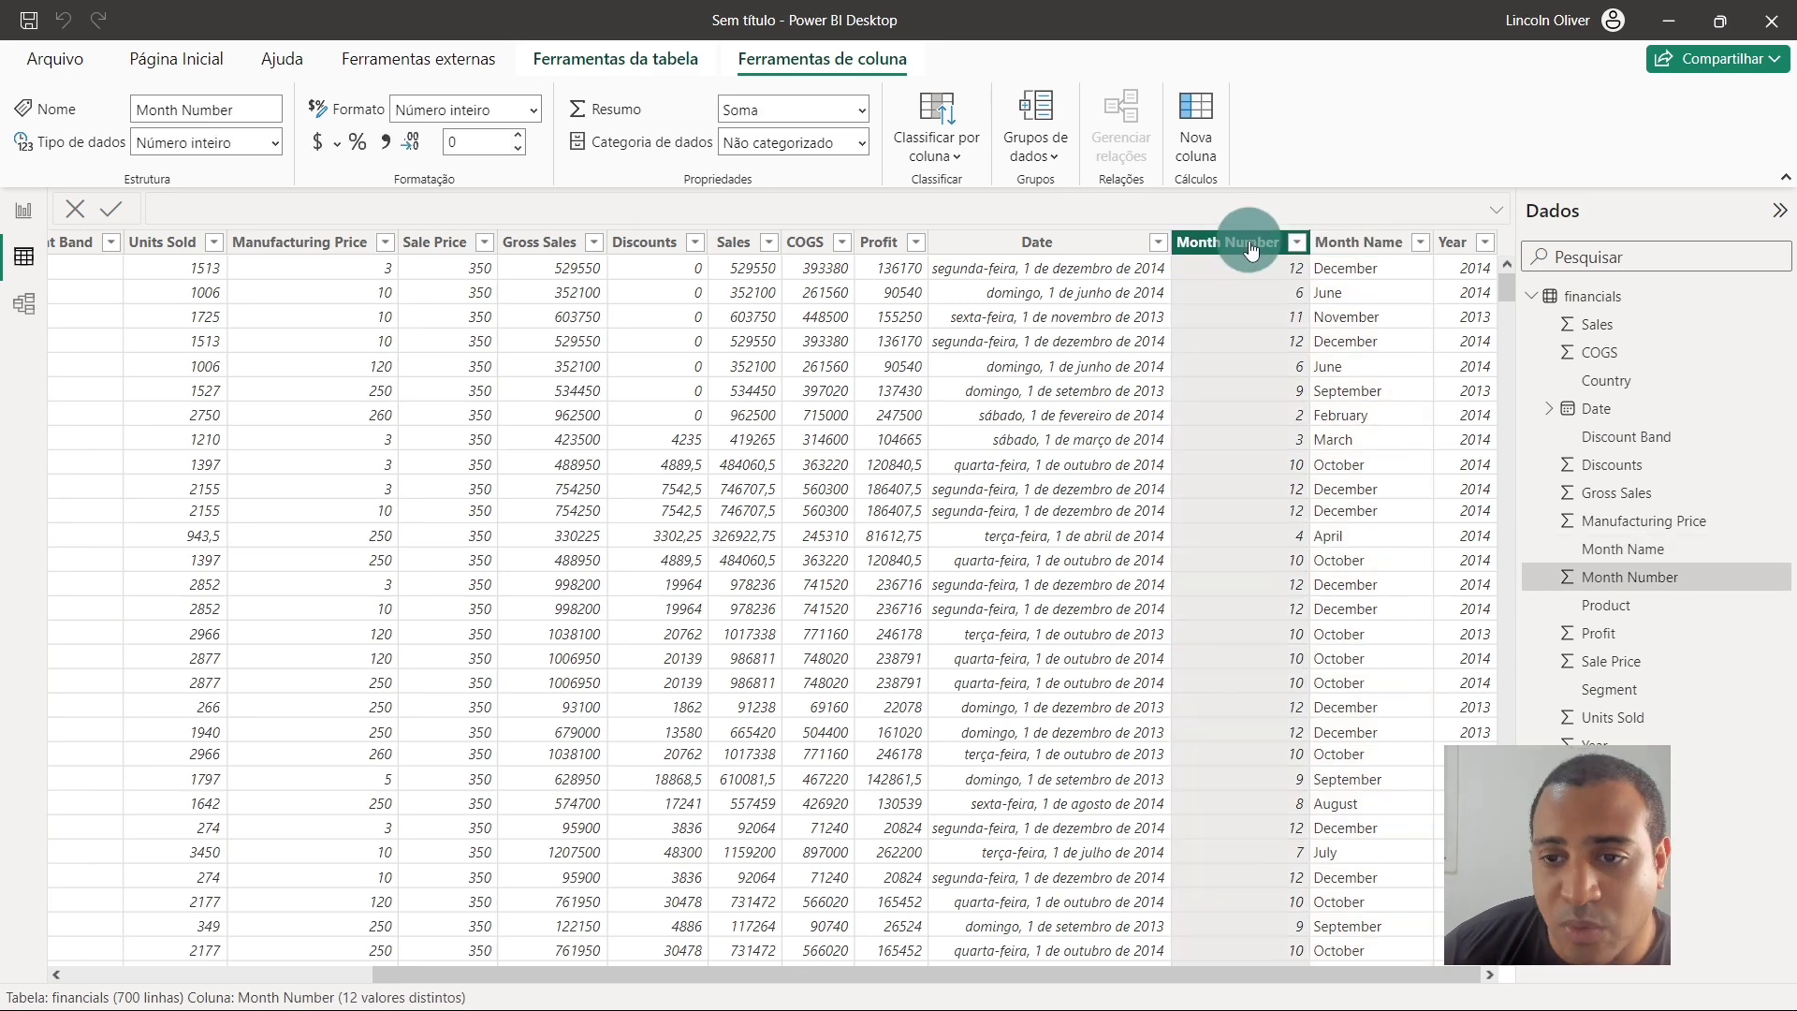
{"action": "left_click", "coordinate": [1348, 246]}
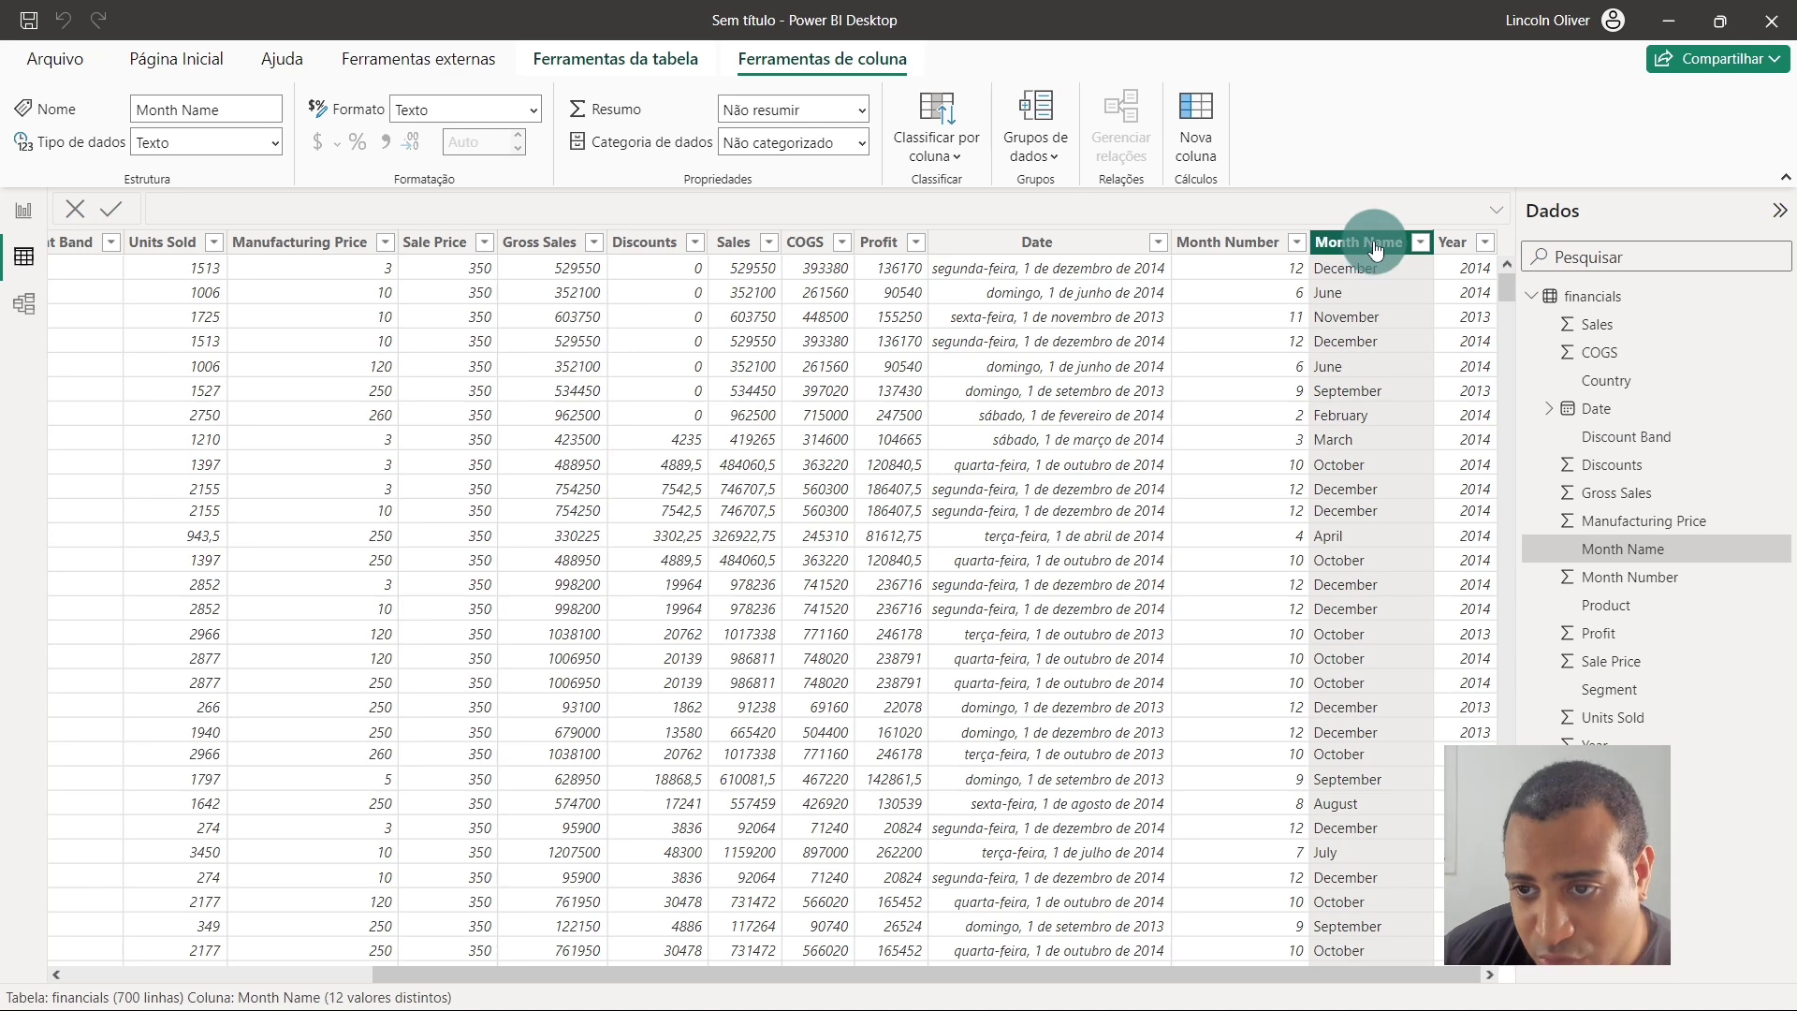
{"action": "left_click", "coordinate": [919, 126]}
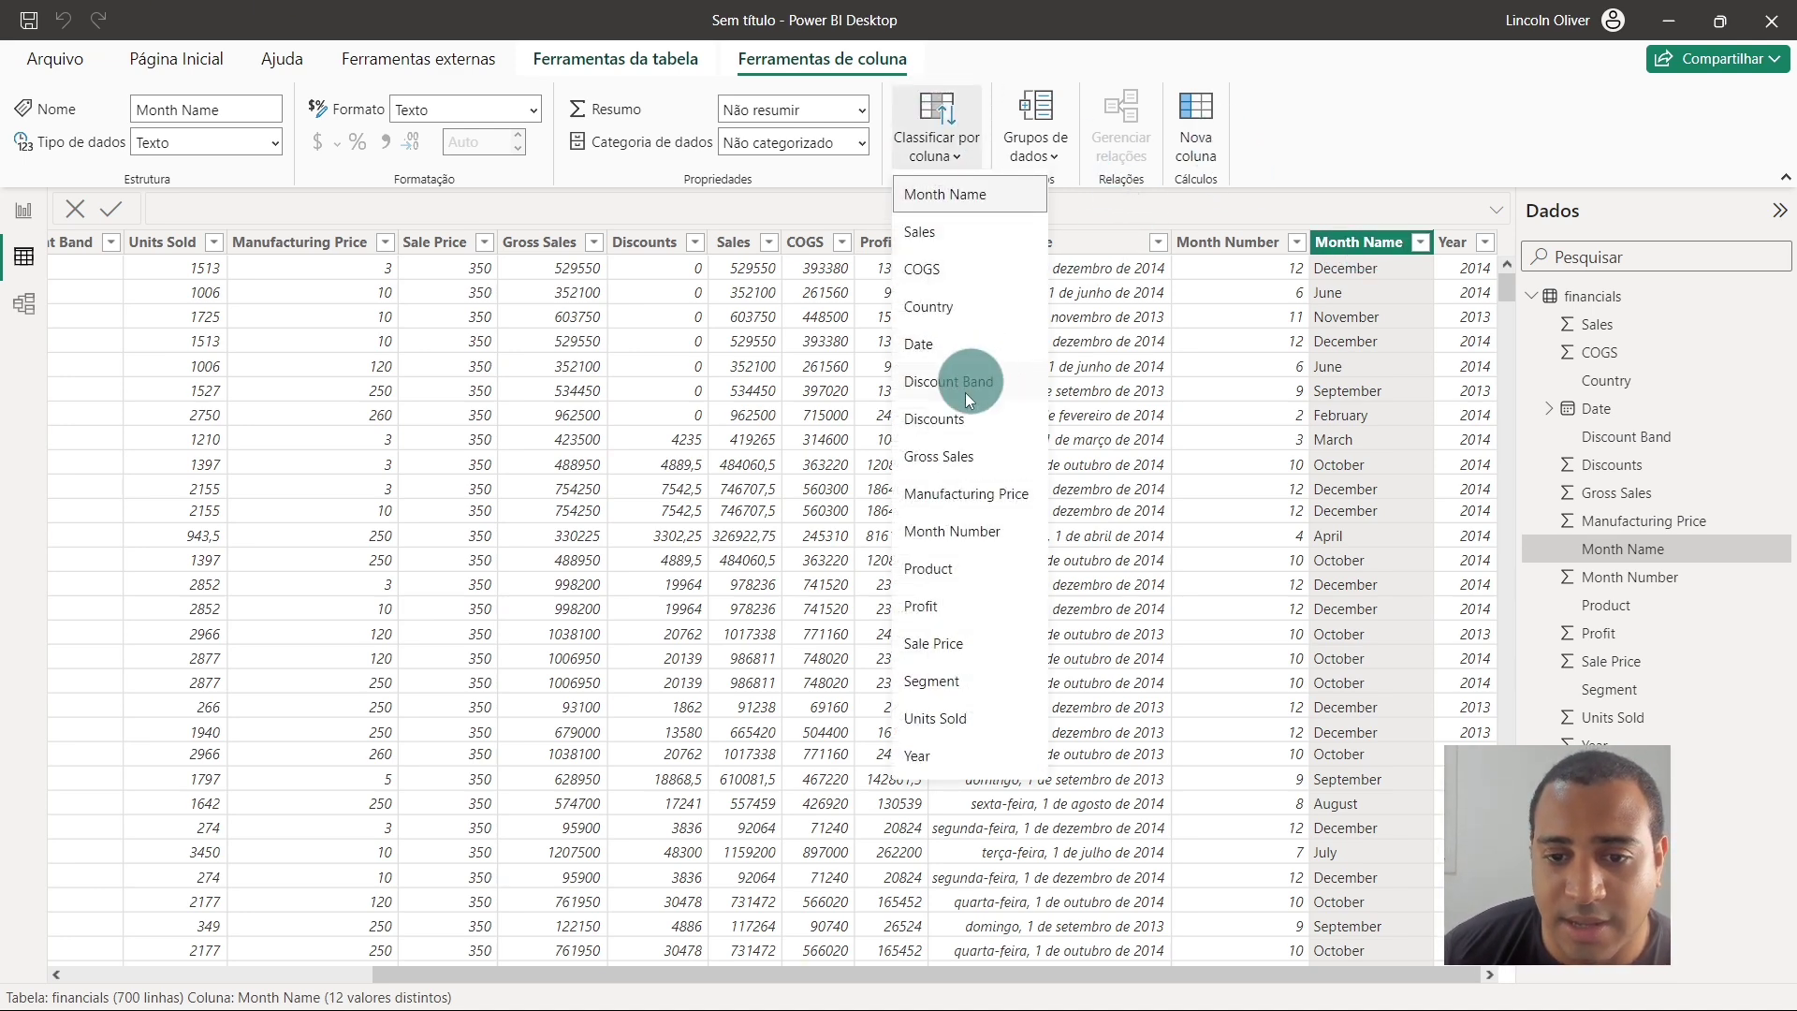
{"action": "left_click", "coordinate": [971, 524]}
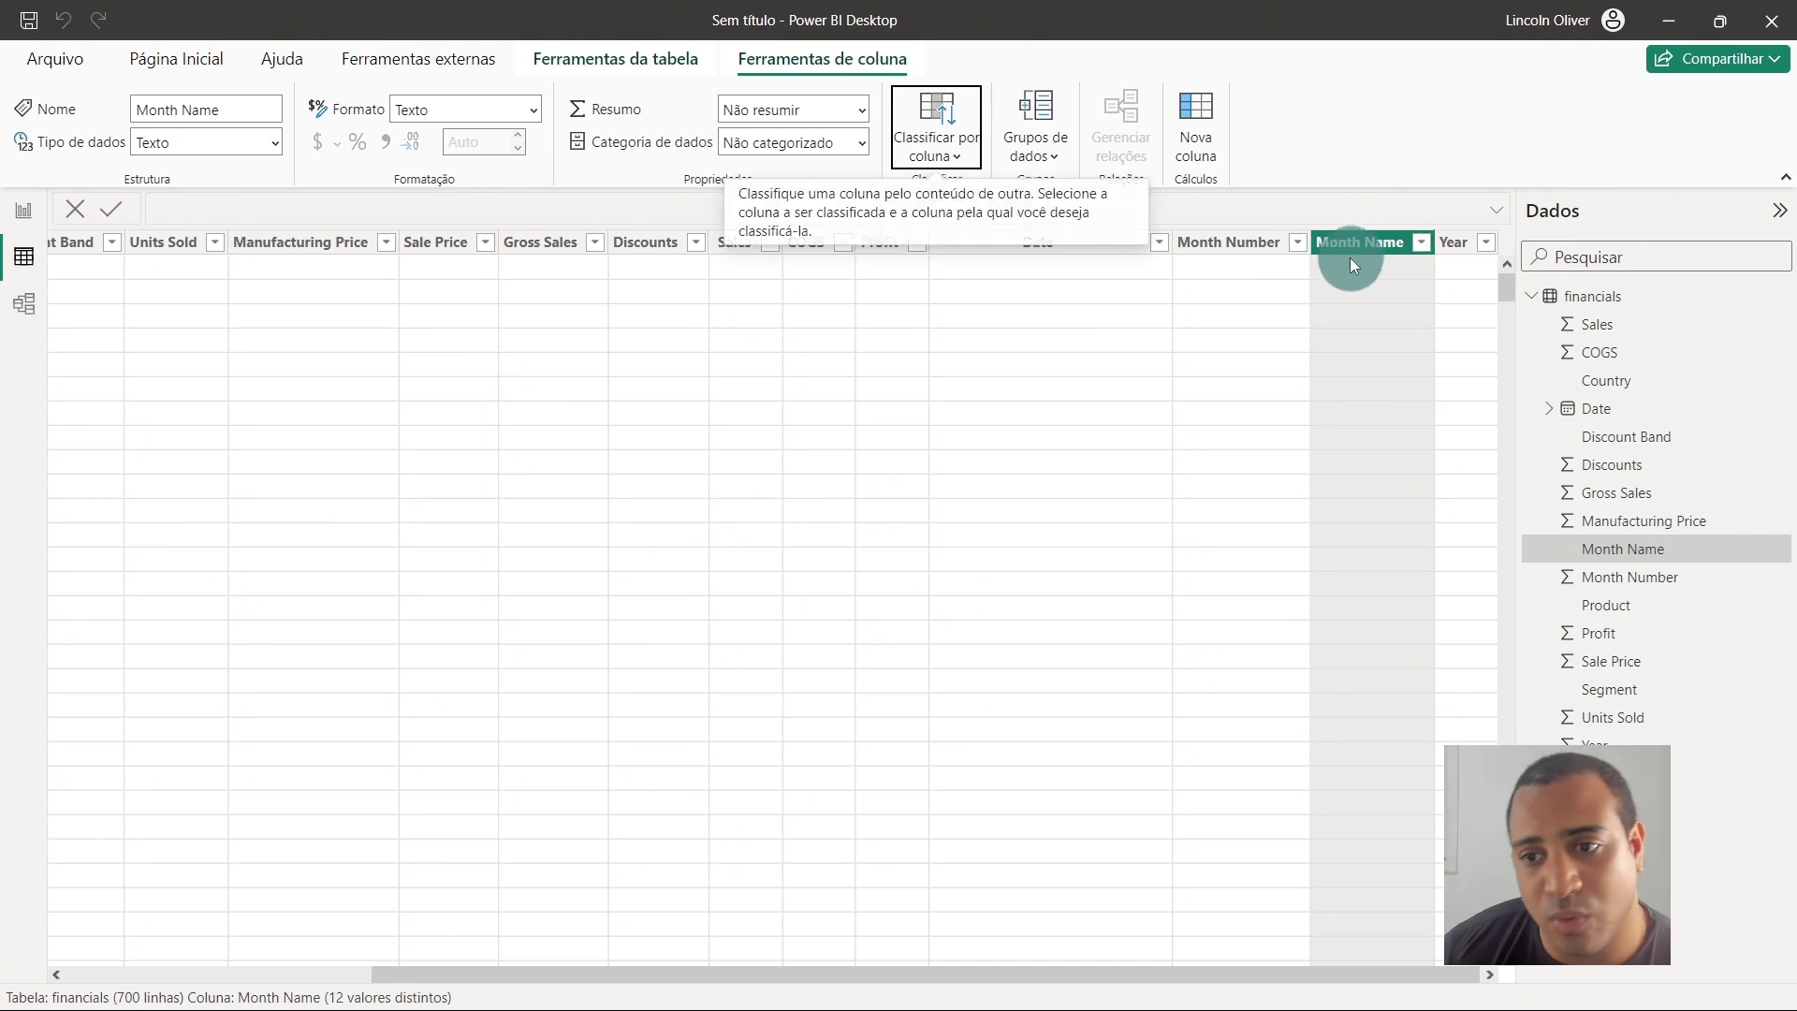
{"action": "left_click", "coordinate": [23, 209]}
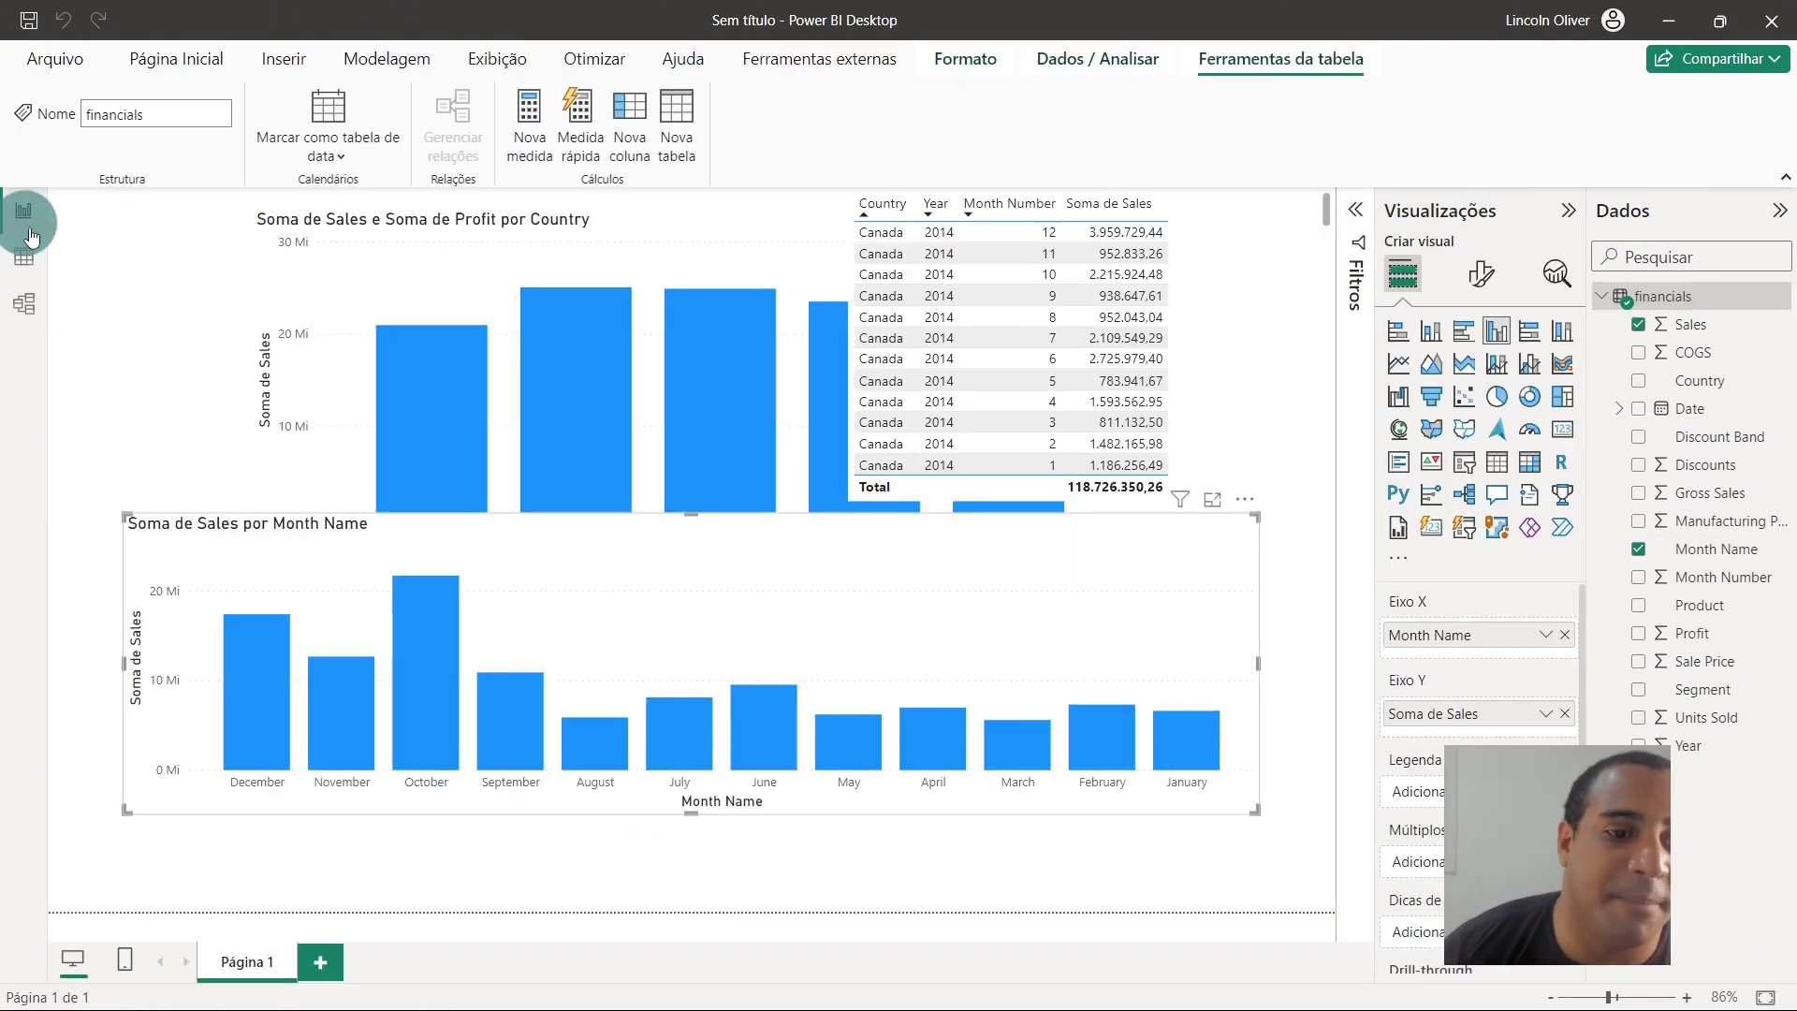
Sort the month chart's axis ascending so months run January through December
{"action": "left_click_drag", "start_coordinate": [547, 607], "coordinate": [554, 595]}
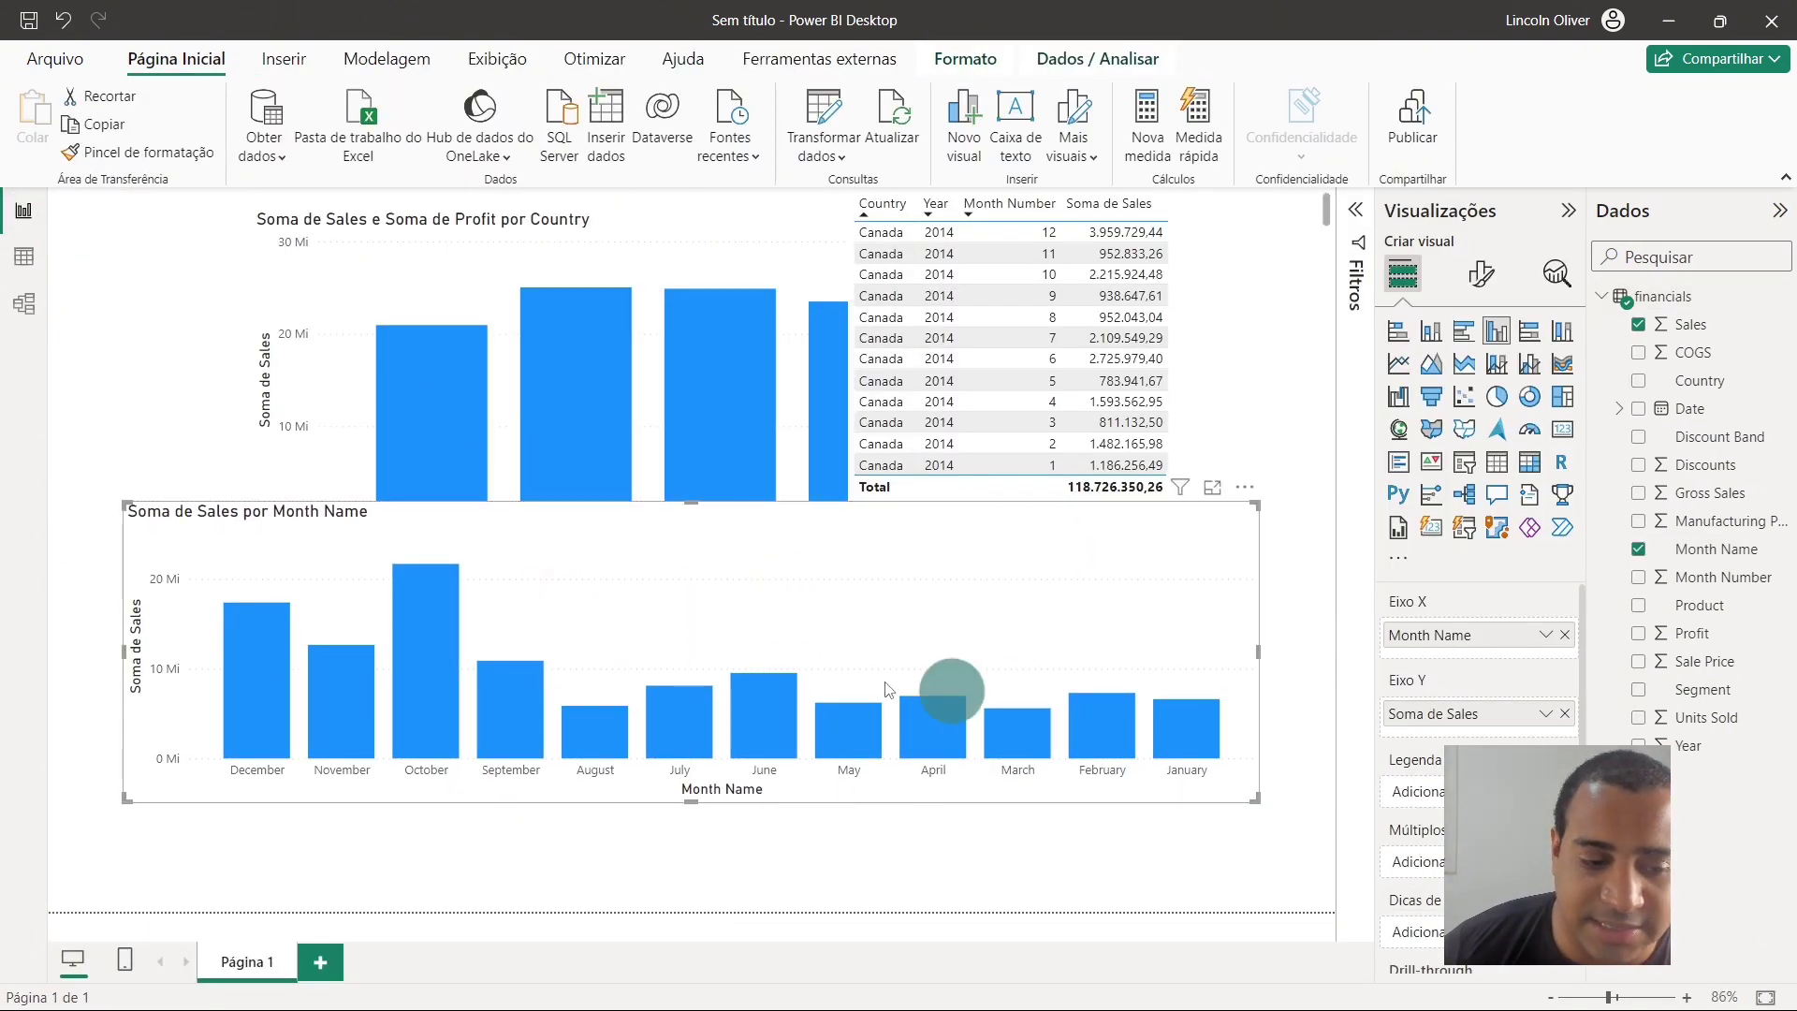
{"action": "left_click", "coordinate": [1244, 486]}
{"action": "mouse_move", "coordinate": [1334, 626]}
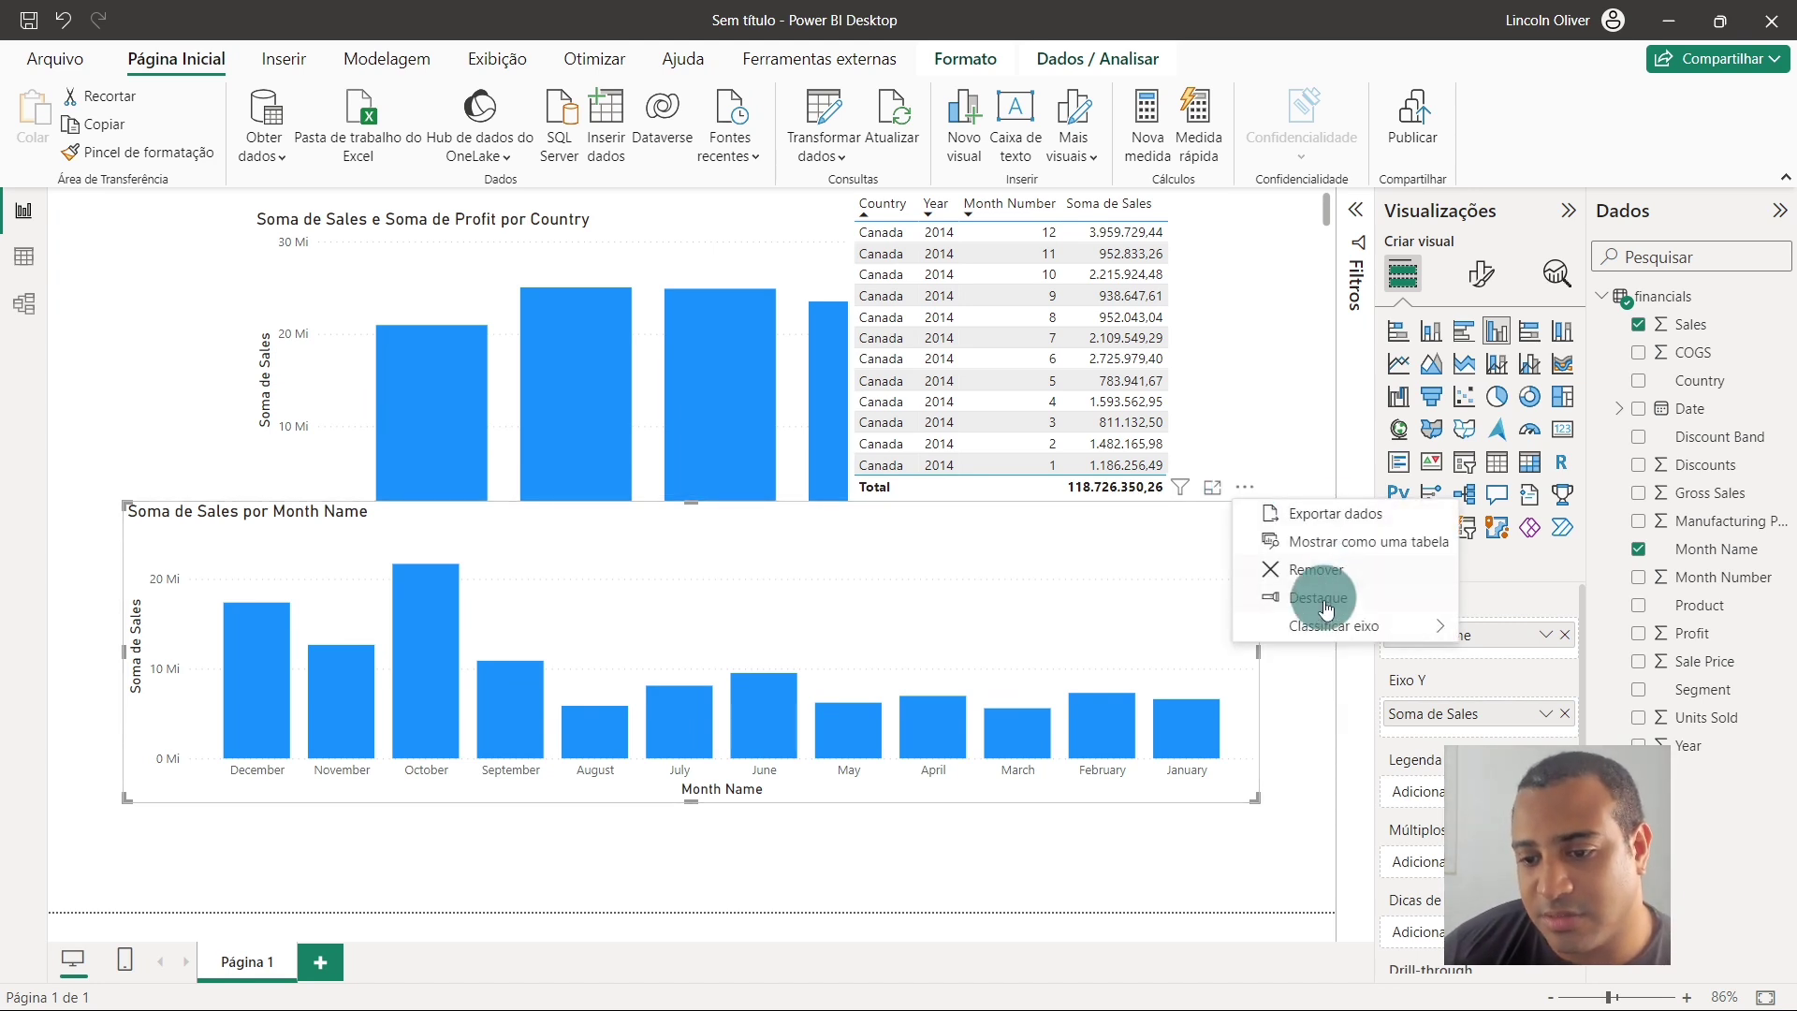
{"action": "left_click", "coordinate": [1606, 712]}
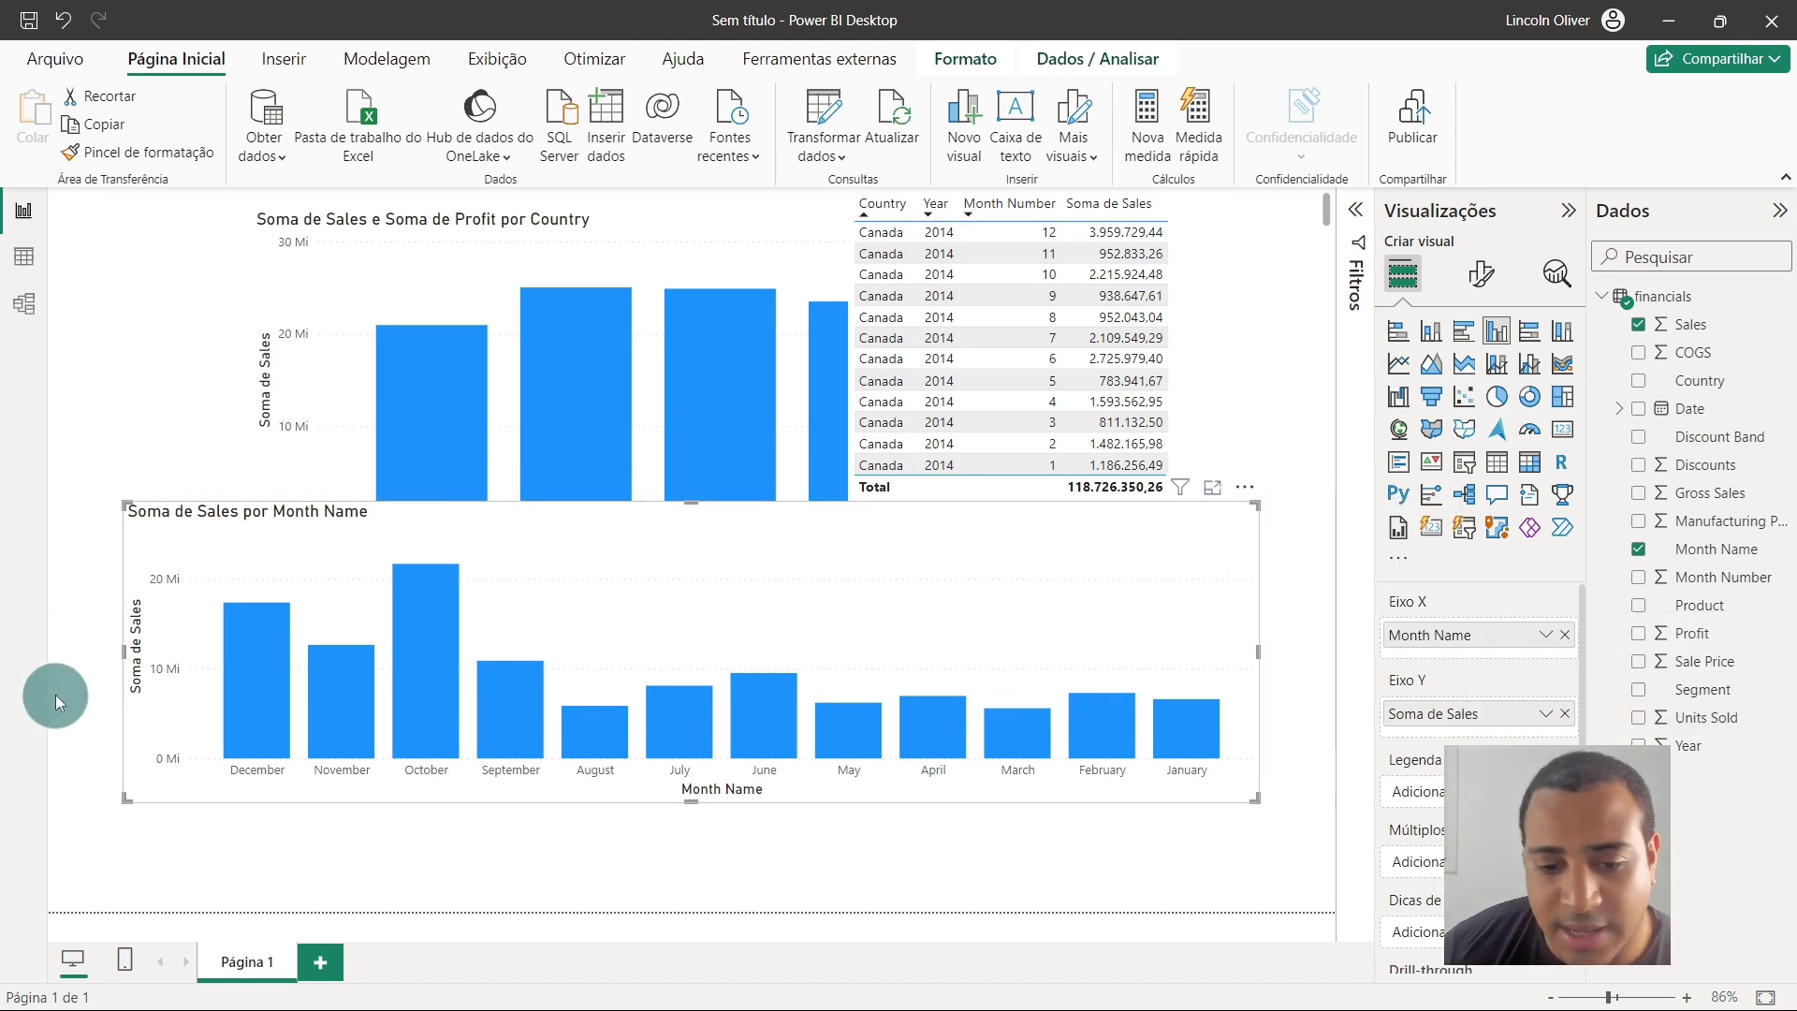
{"action": "left_click", "coordinate": [1297, 719]}
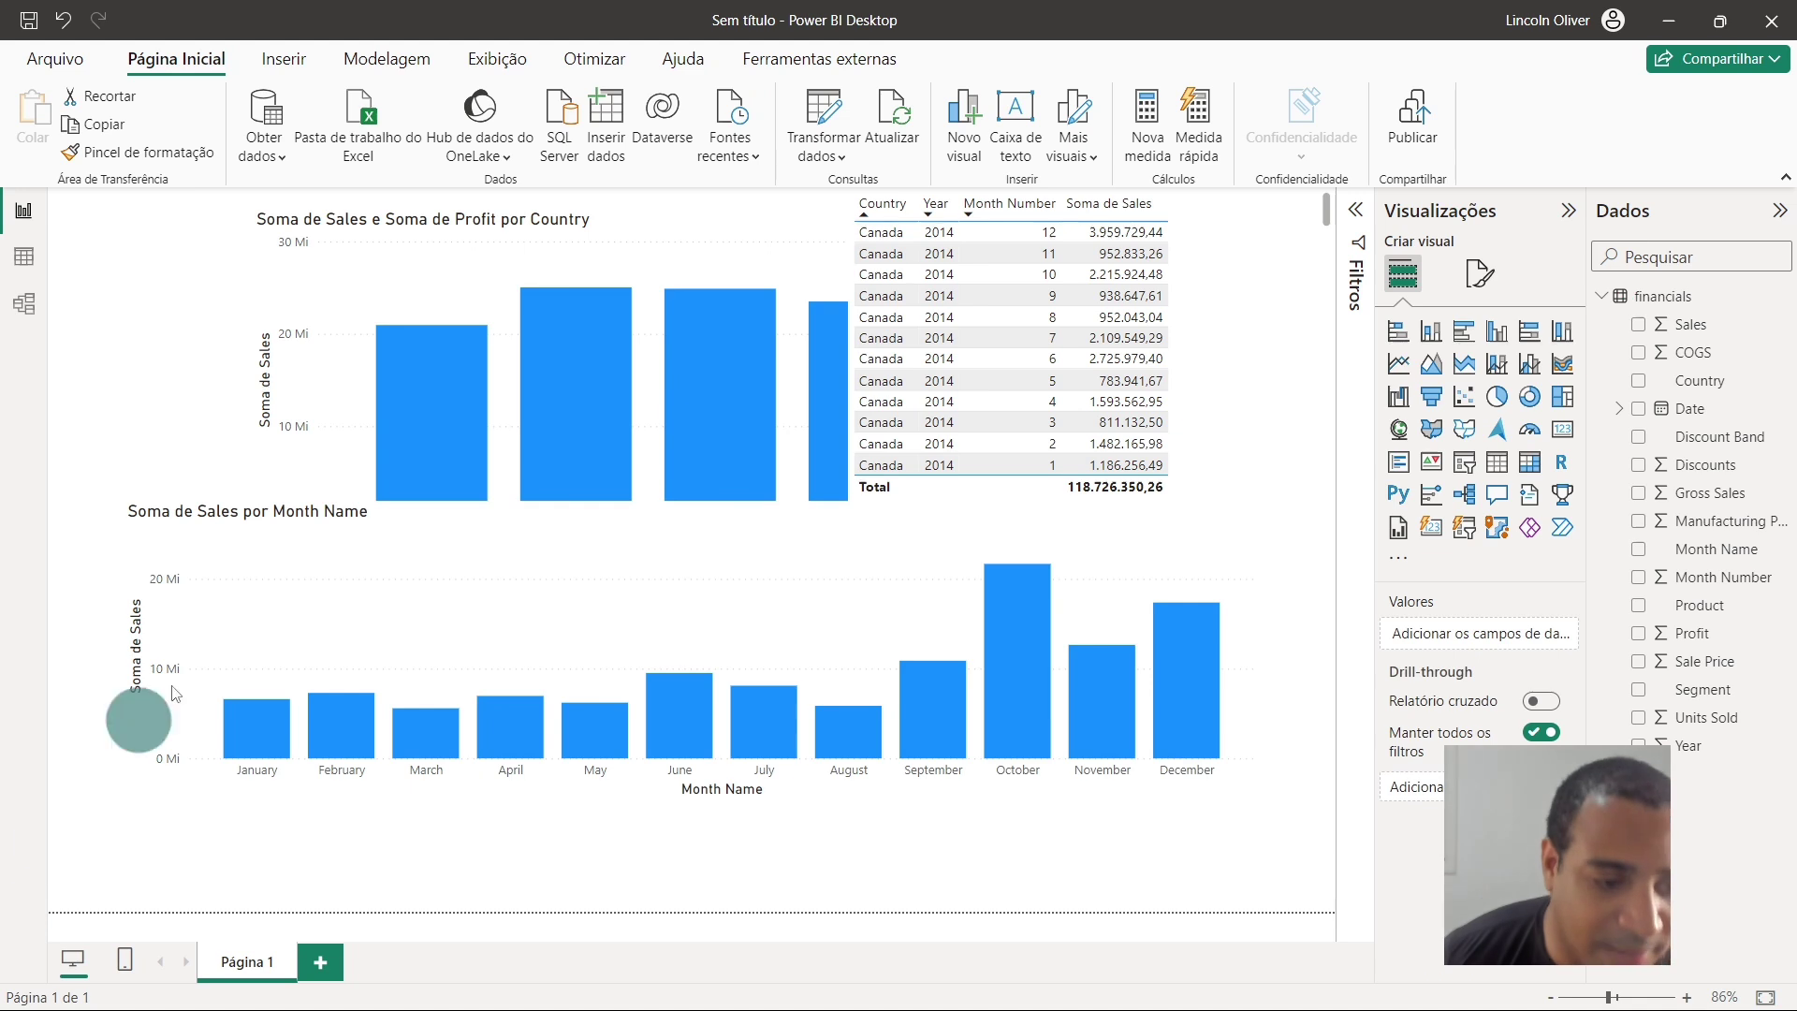
{"action": "left_click", "coordinate": [713, 672]}
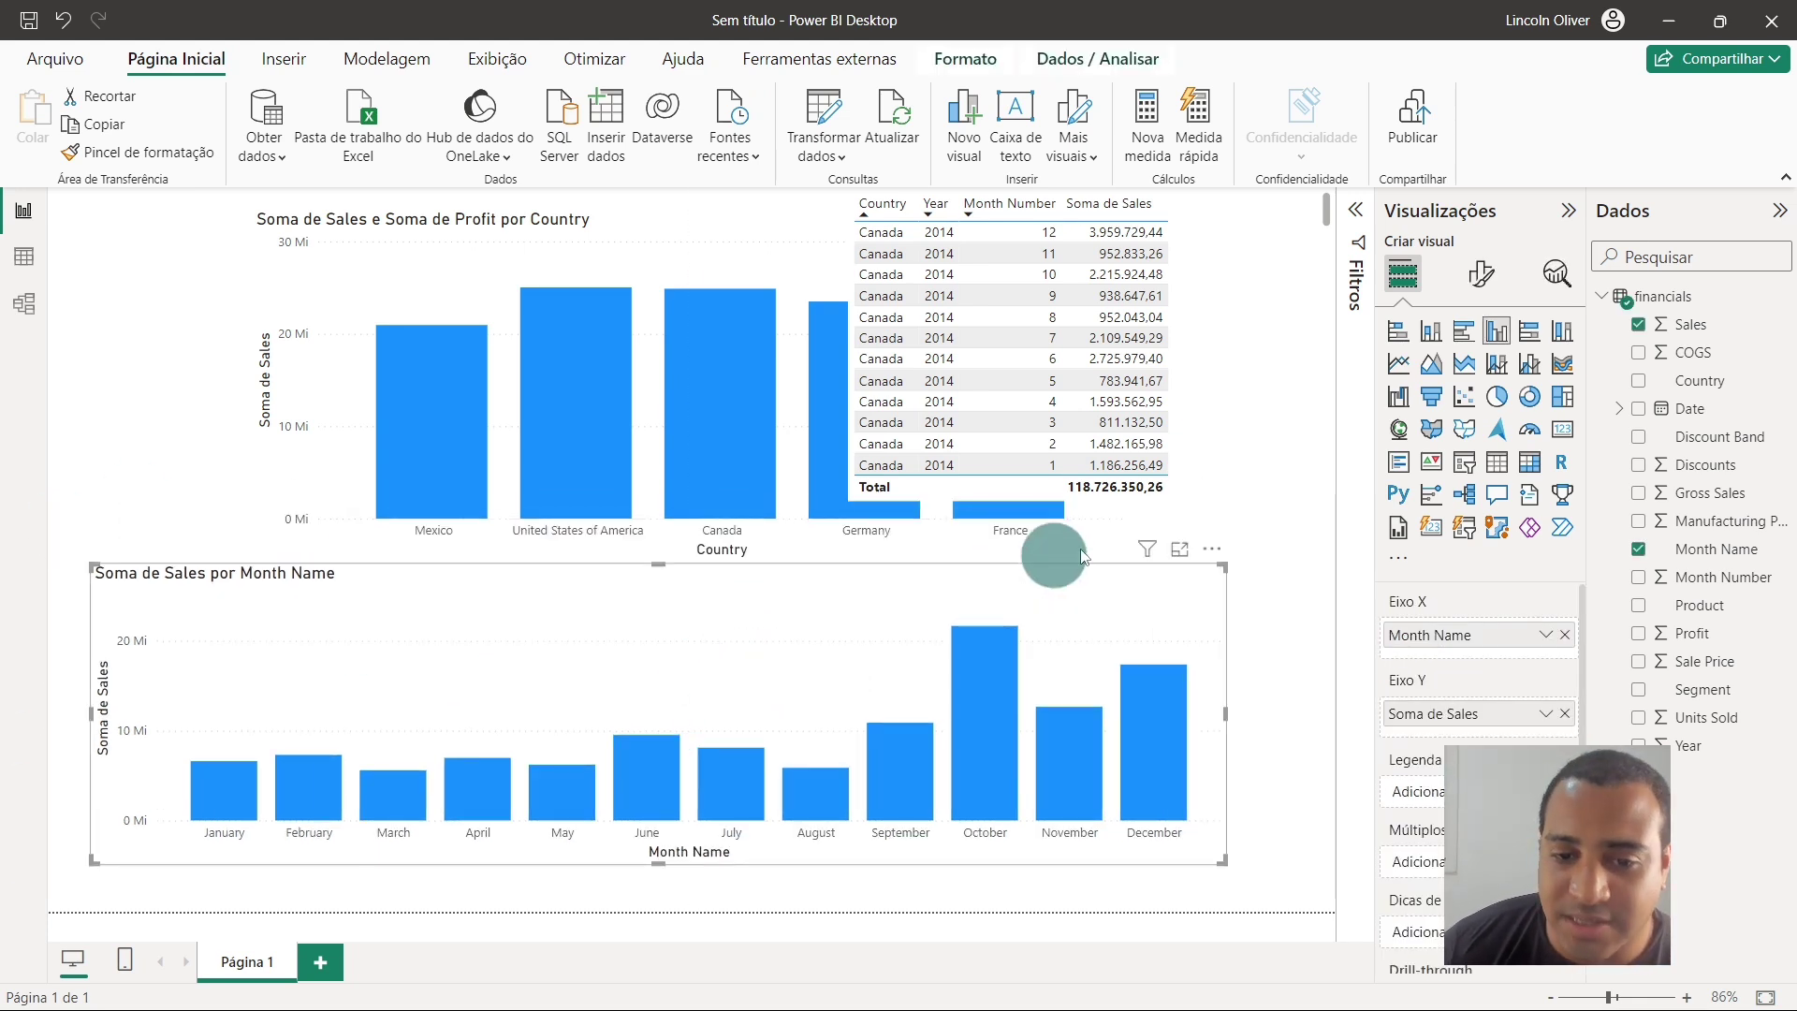